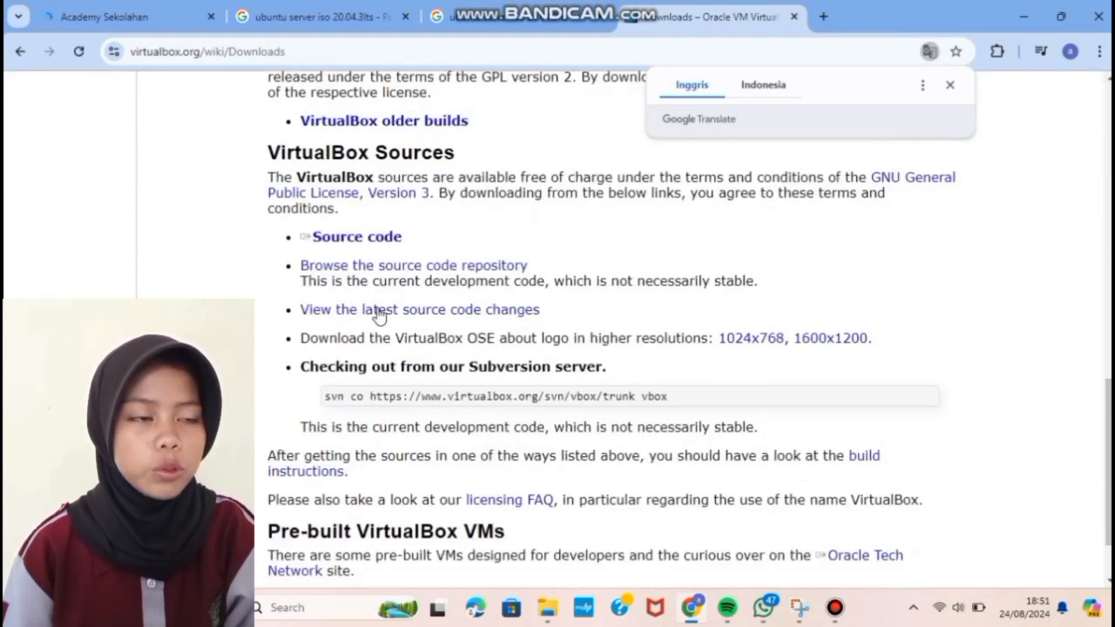
Download the VirtualBox 7.0.20 platform package for Windows hosts and check its download progress
{"action": "scroll", "coordinate": [379, 315], "scroll_direction": "down", "scroll_amount": 2}
{"action": "scroll", "coordinate": [379, 315], "scroll_direction": "up", "scroll_amount": 15}
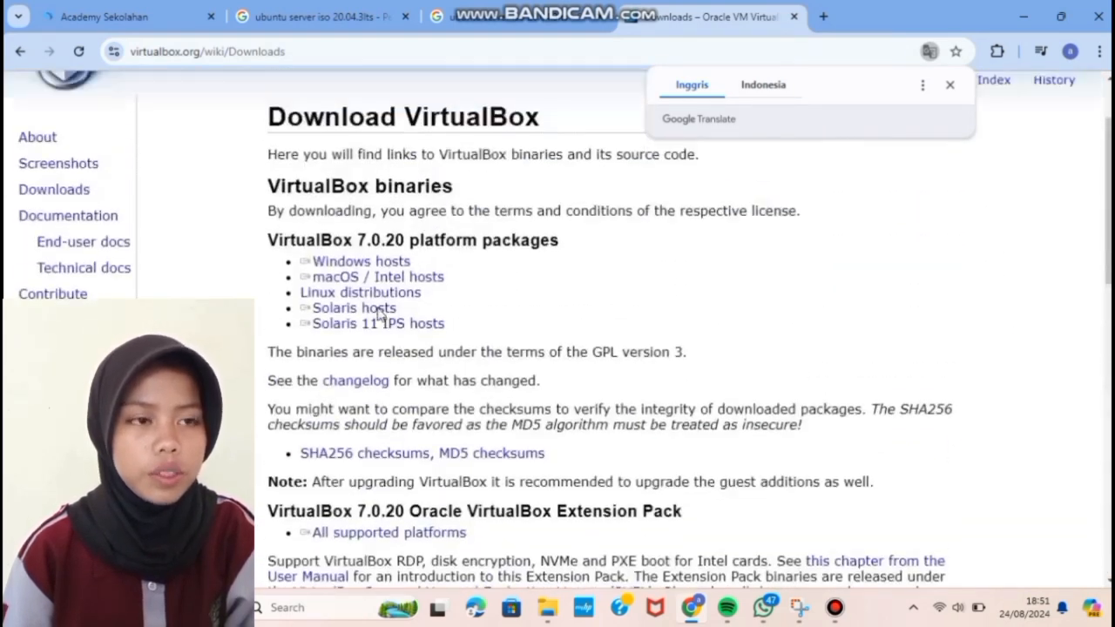
{"action": "scroll", "coordinate": [381, 316], "scroll_direction": "up", "scroll_amount": 2}
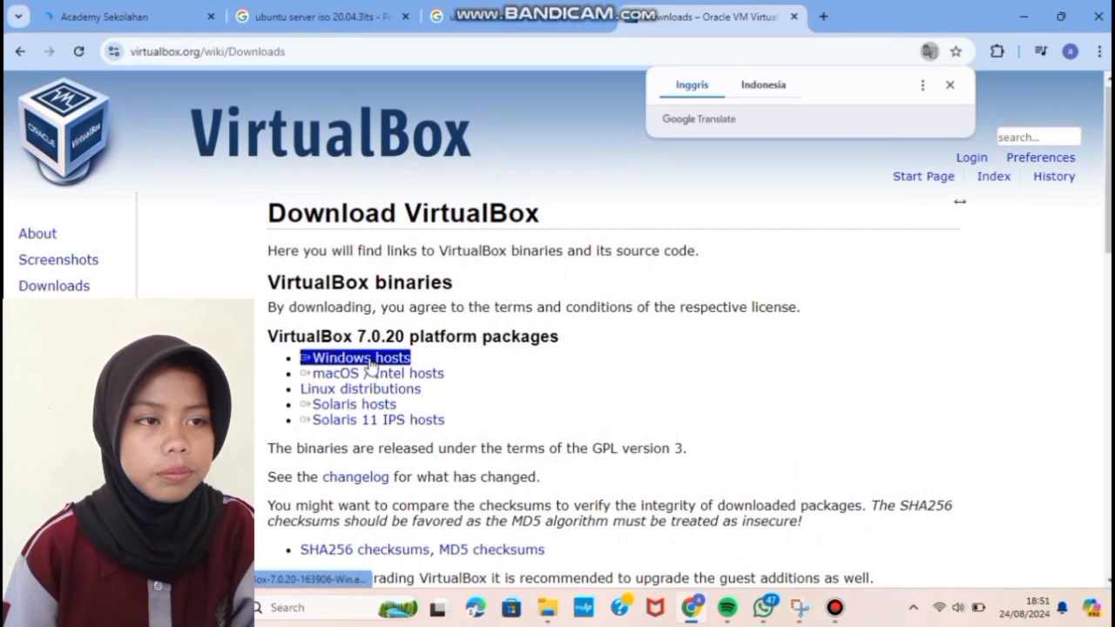
{"action": "left_click", "coordinate": [374, 359]}
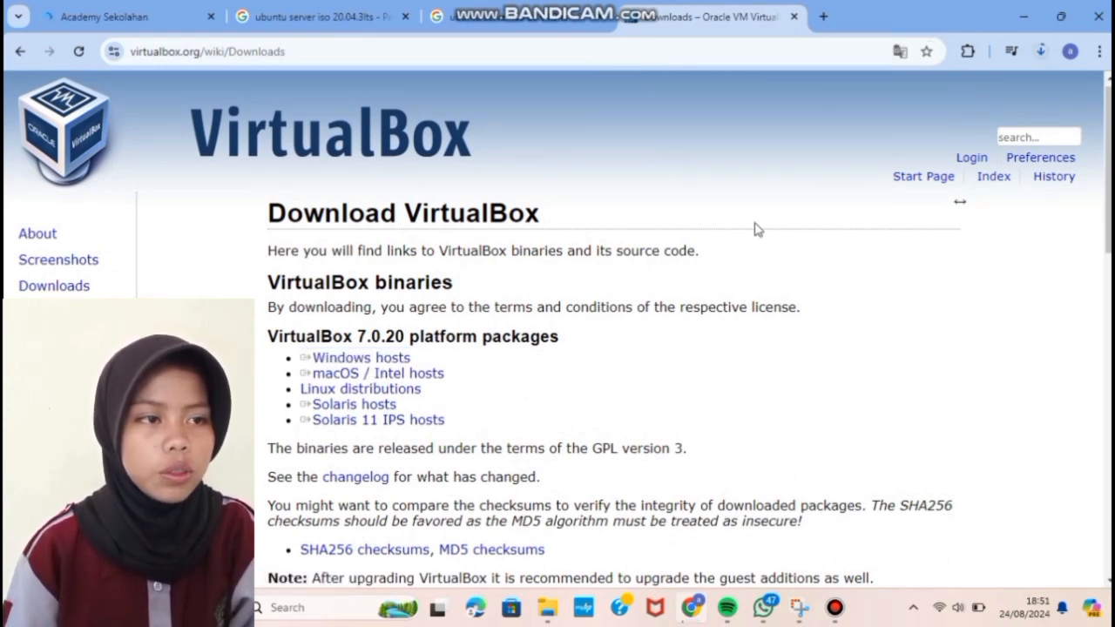
{"action": "left_click", "coordinate": [1035, 56]}
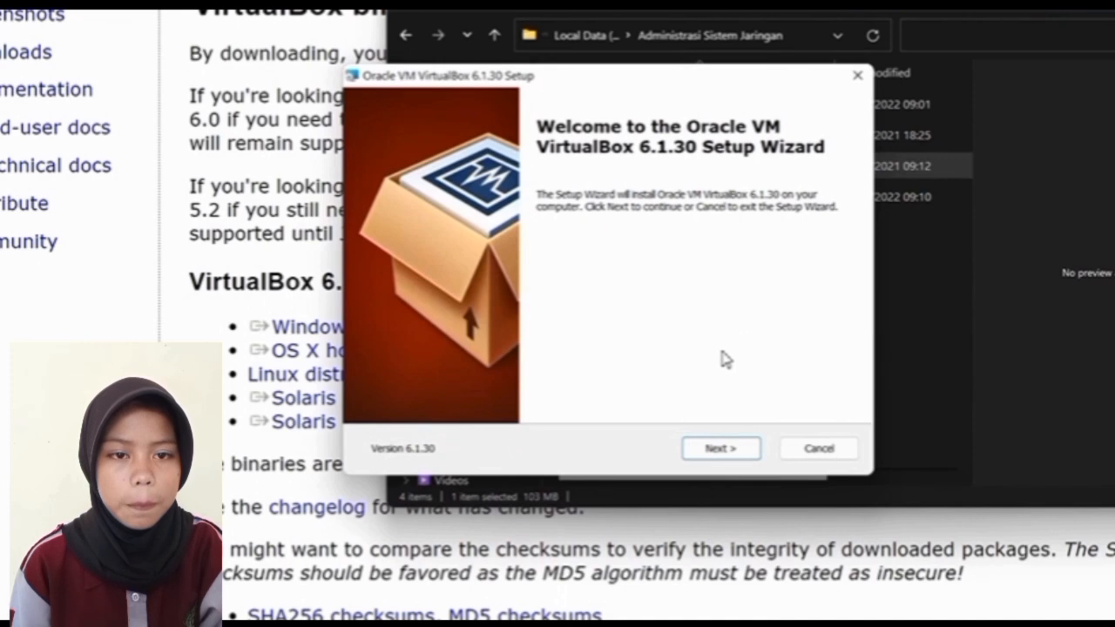
Install Oracle VM VirtualBox 6.1.30 with the default features, location and shortcuts, keeping the option to start it after installation
{"action": "left_click", "coordinate": [732, 448]}
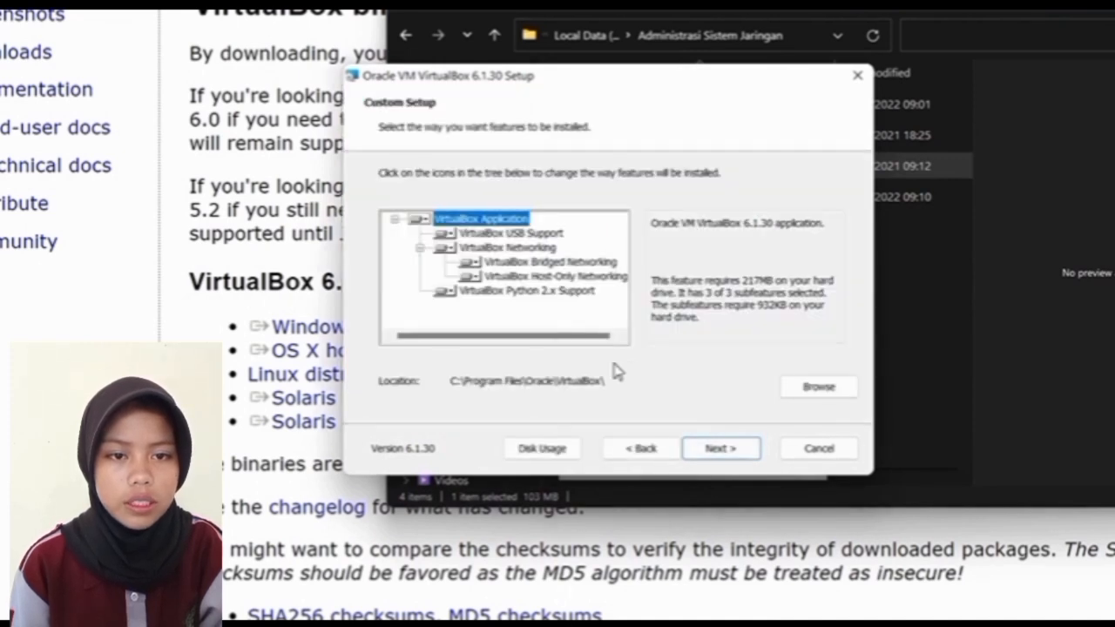
{"action": "left_click", "coordinate": [720, 449]}
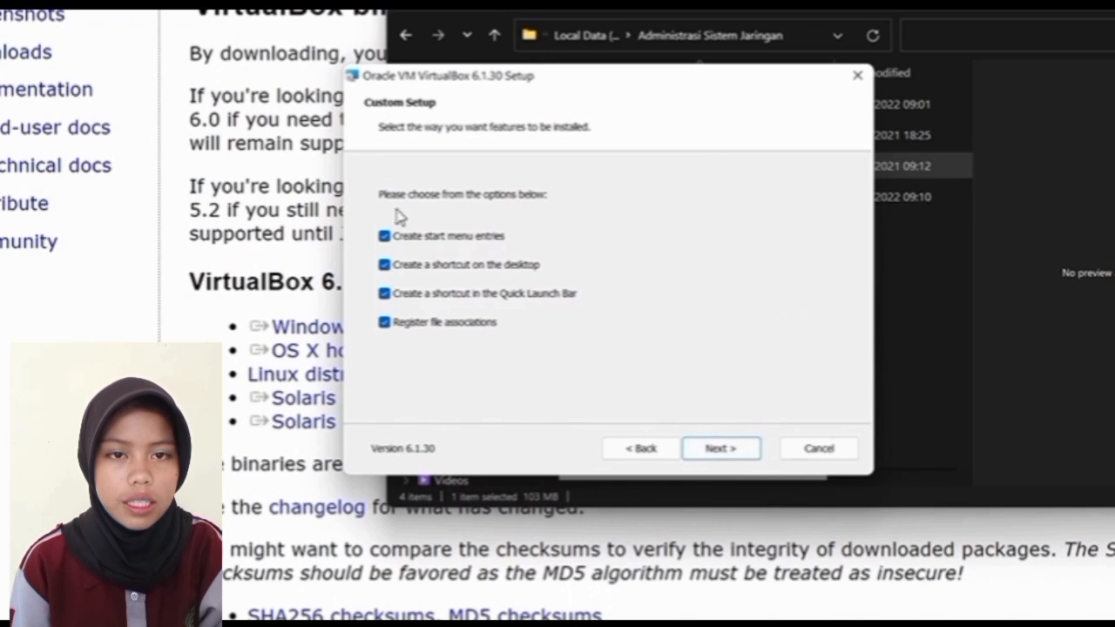
{"action": "left_click", "coordinate": [730, 451]}
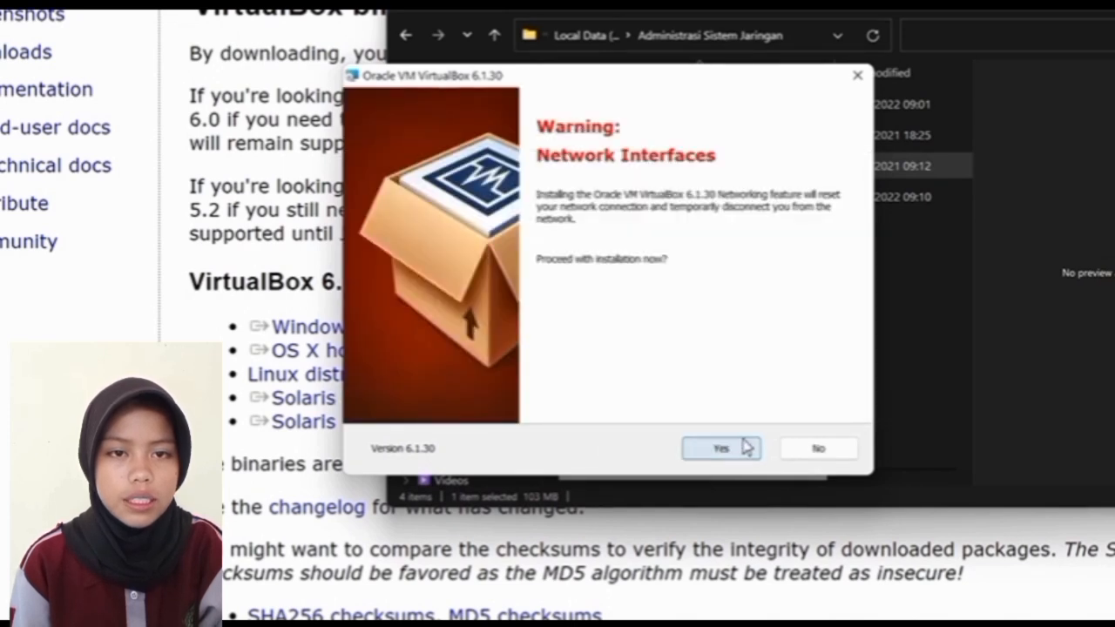
{"action": "left_click", "coordinate": [730, 452]}
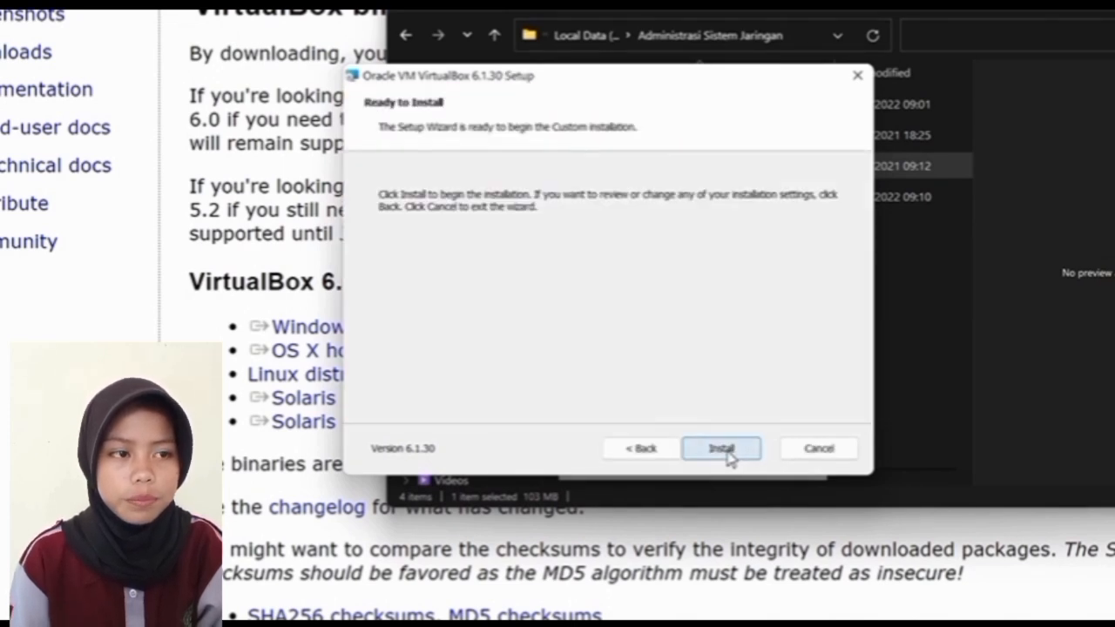
{"action": "left_click", "coordinate": [722, 449]}
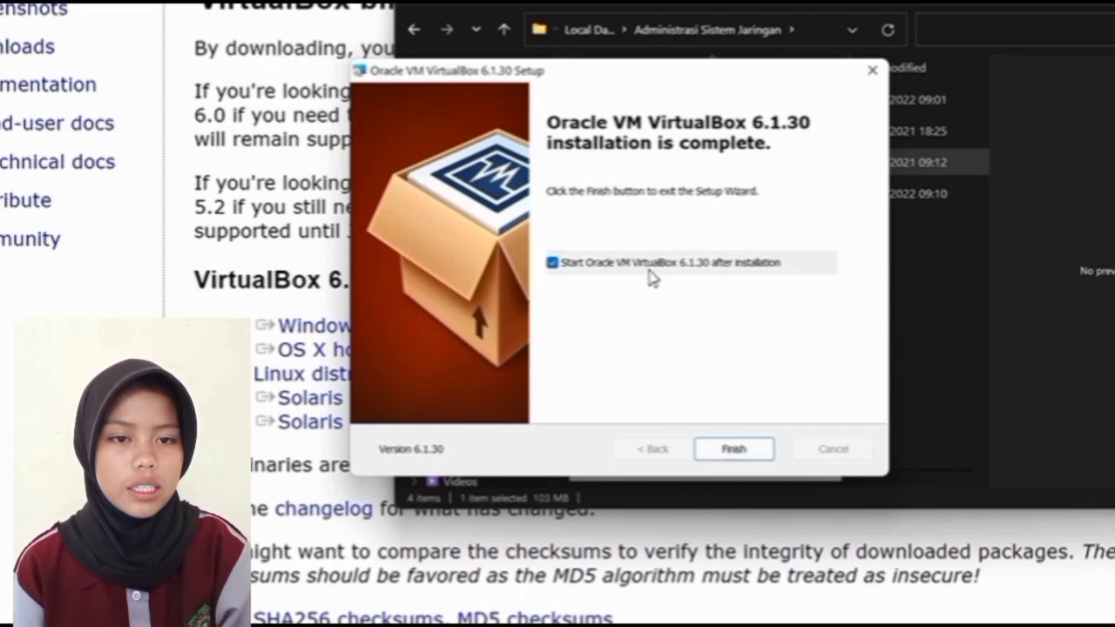
{"action": "left_click", "coordinate": [736, 456]}
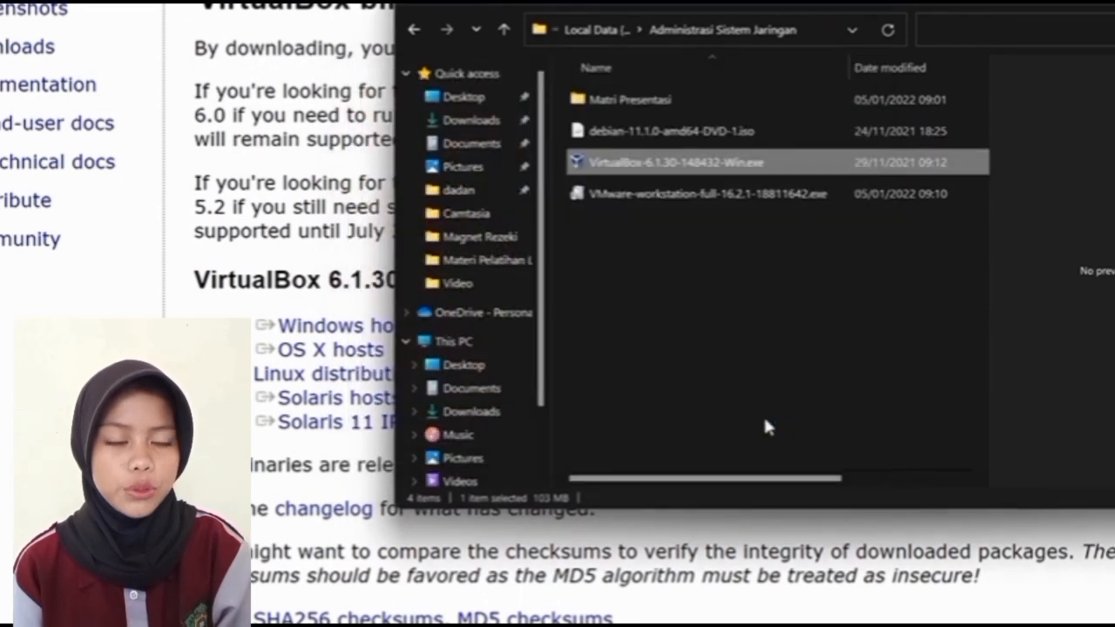
{"action": "left_click", "coordinate": [181, 207]}
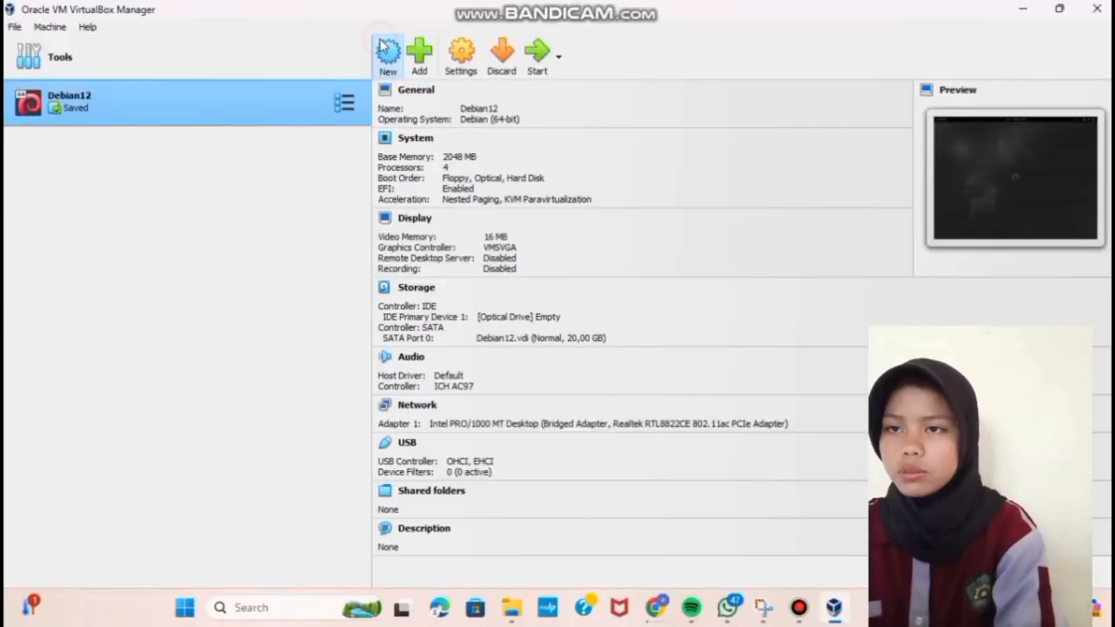
{"action": "left_click", "coordinate": [387, 52]}
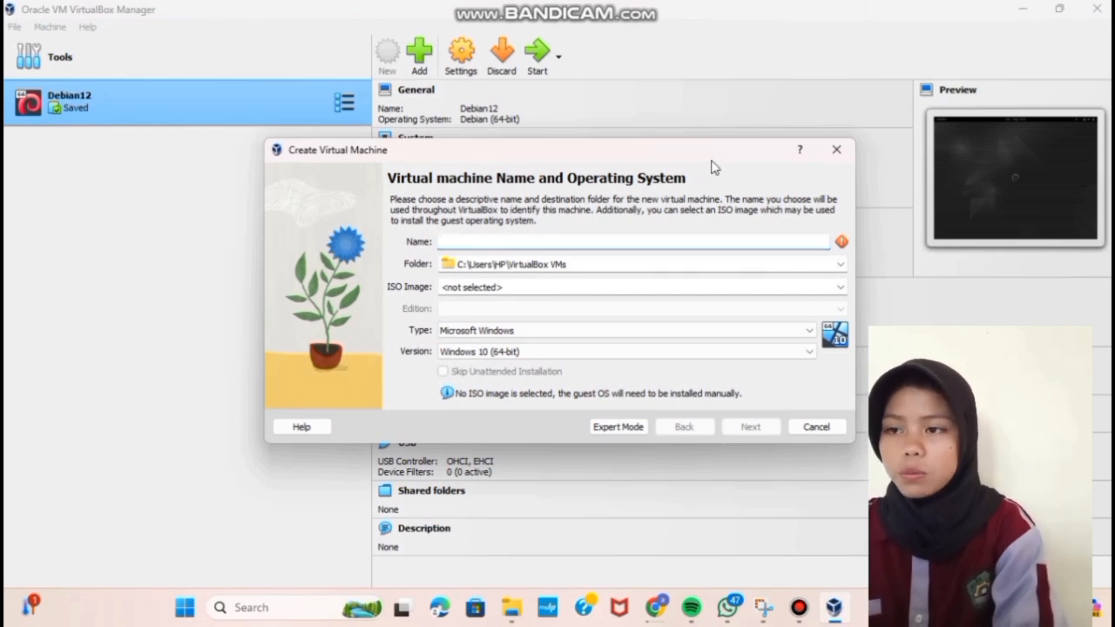
{"action": "left_click", "coordinate": [834, 149]}
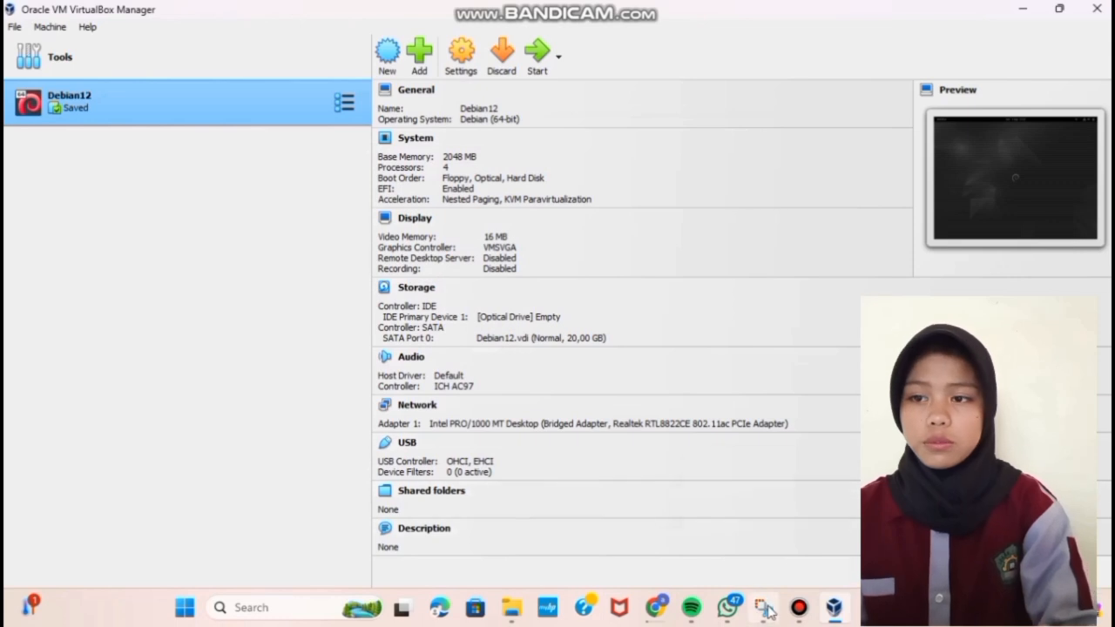
Switch to Chrome and search Google for "ubuntu server isoo 20.04.3 lts"
{"action": "left_click", "coordinate": [656, 610]}
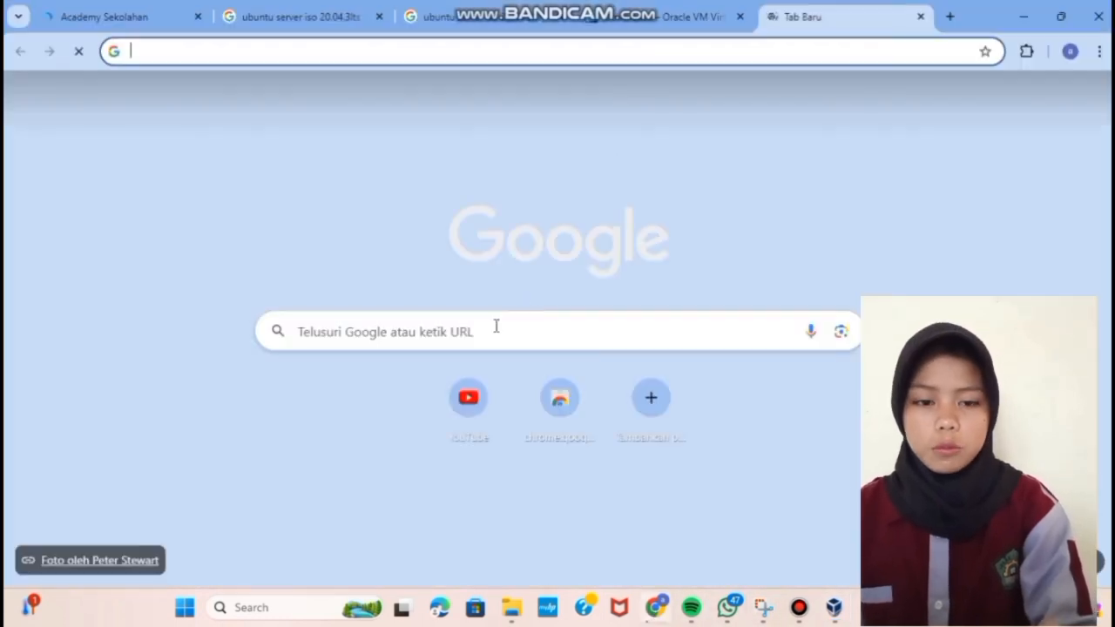
{"action": "left_click", "coordinate": [496, 326]}
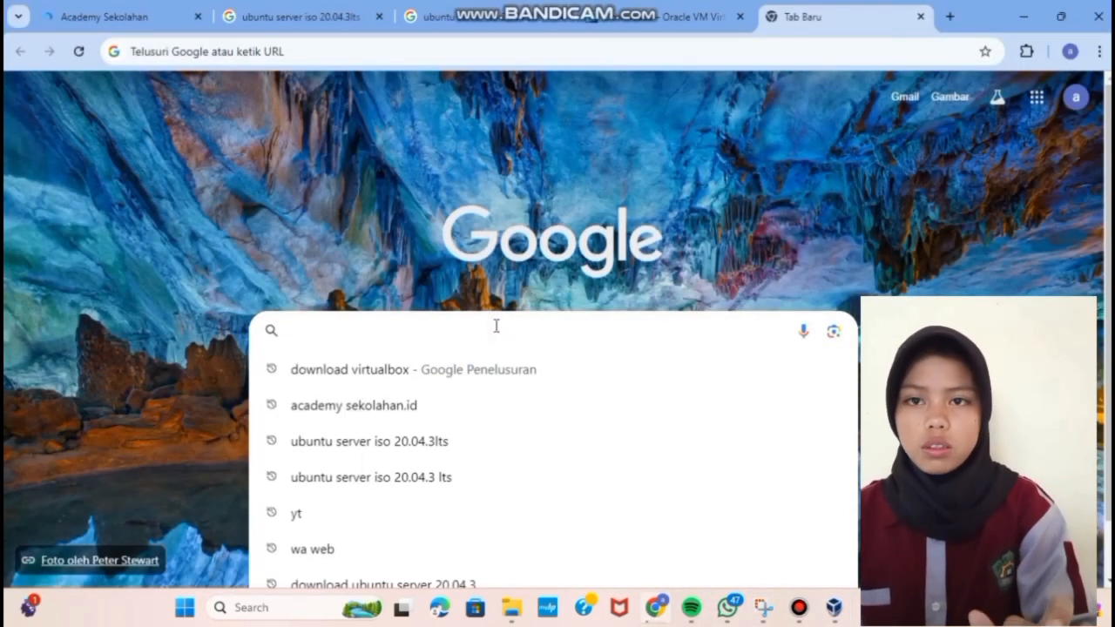
{"action": "type", "text": "ubunt"}
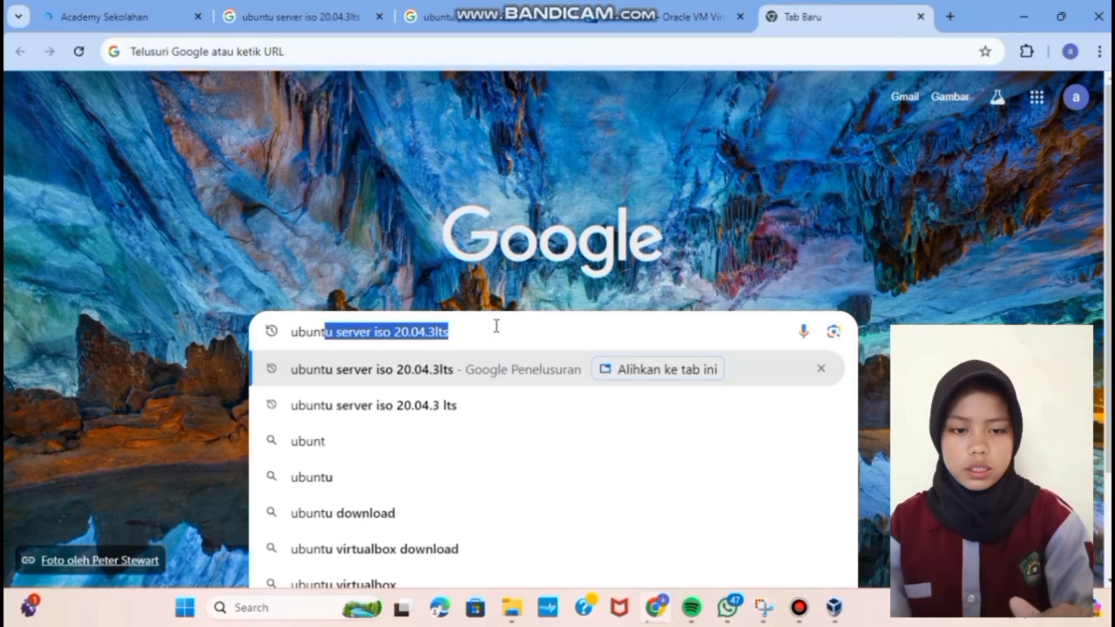
{"action": "type", "text": "u"}
{"action": "type", "text": " se"}
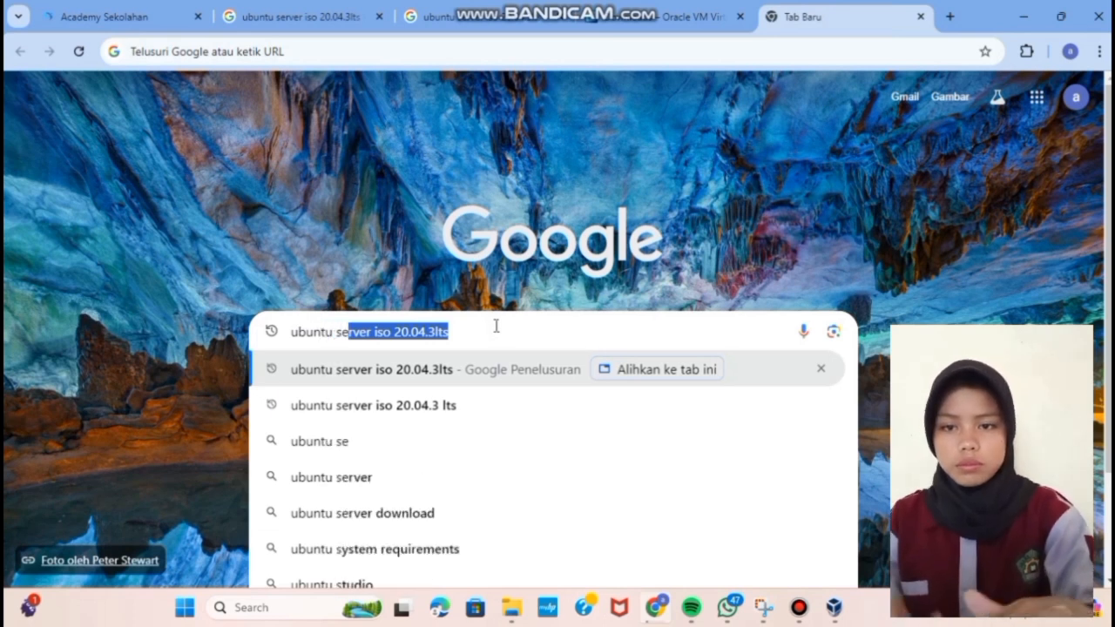
{"action": "type", "text": "rver"}
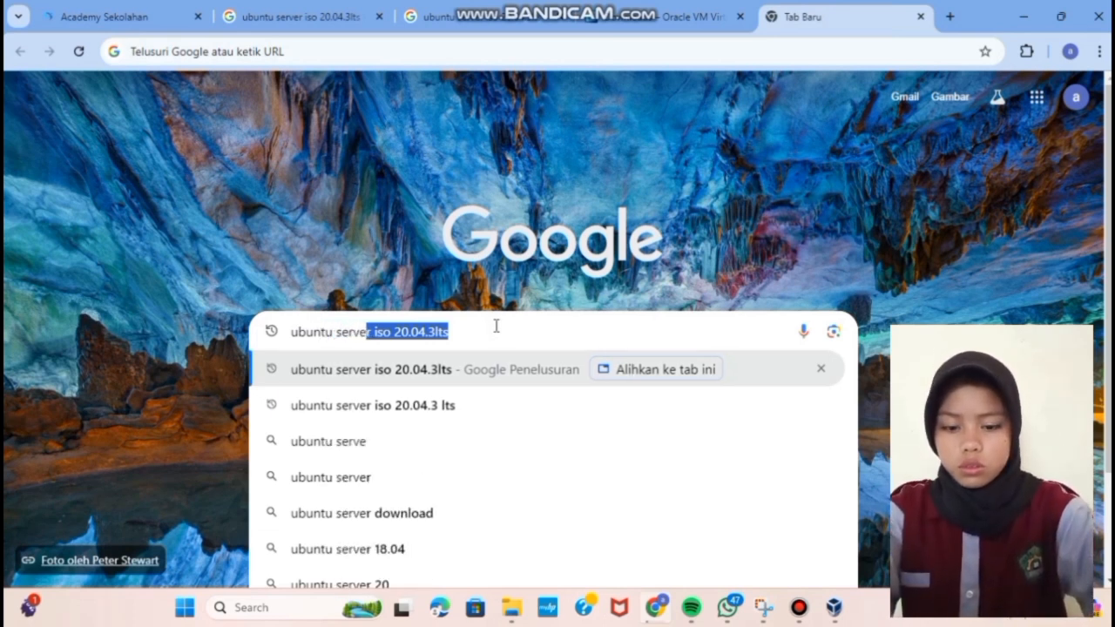
{"action": "type", "text": " isoo"}
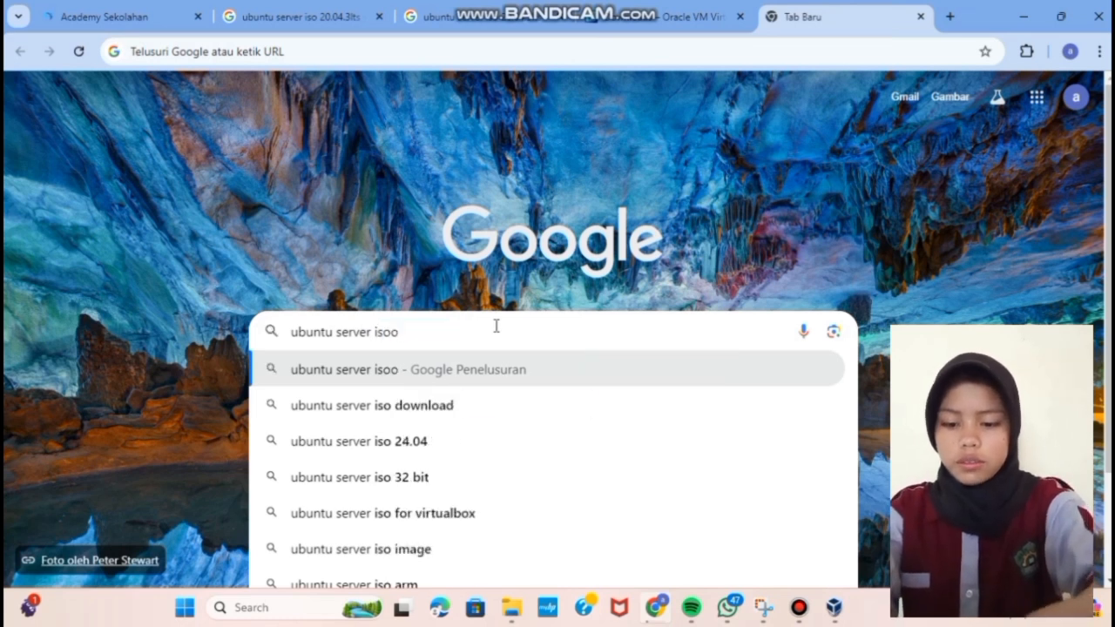
{"action": "type", "text": " 20."}
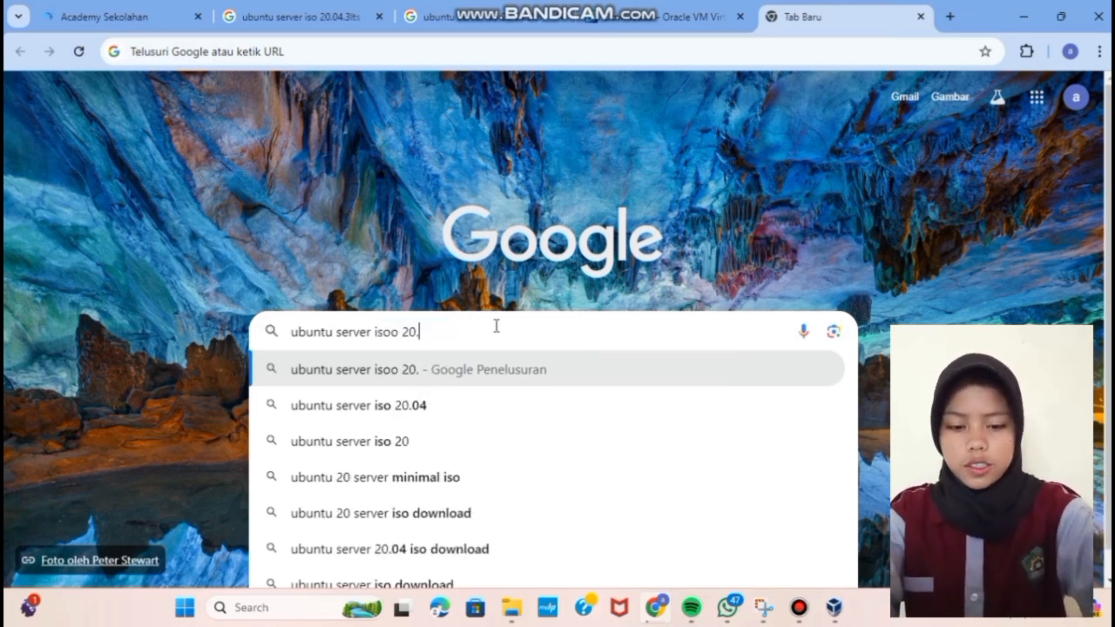
{"action": "type", "text": "04"}
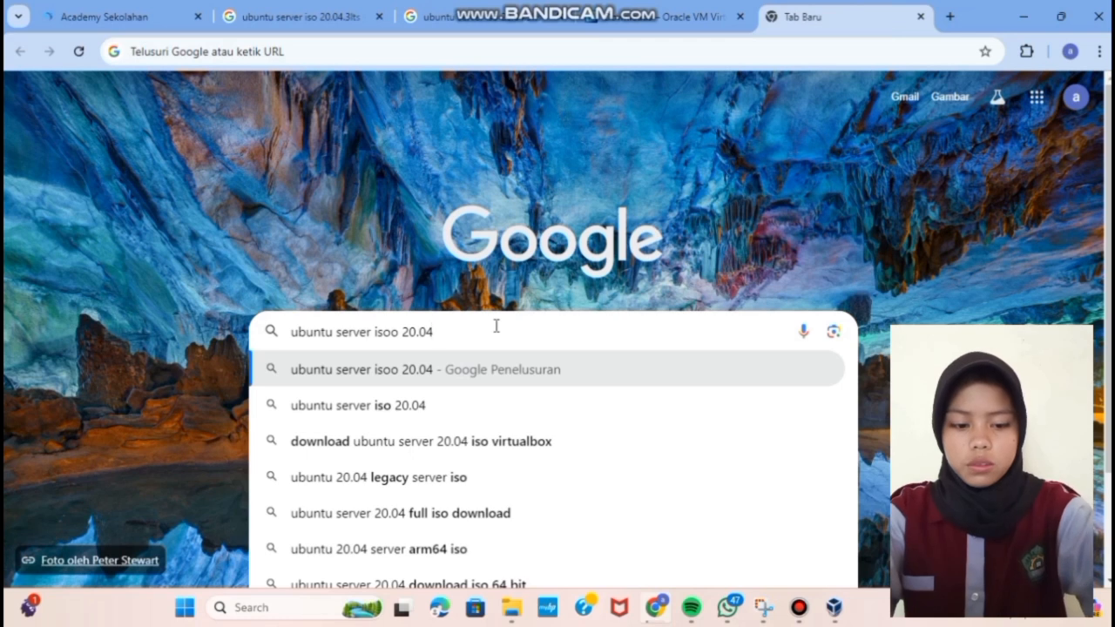
{"action": "type", "text": ".3 "}
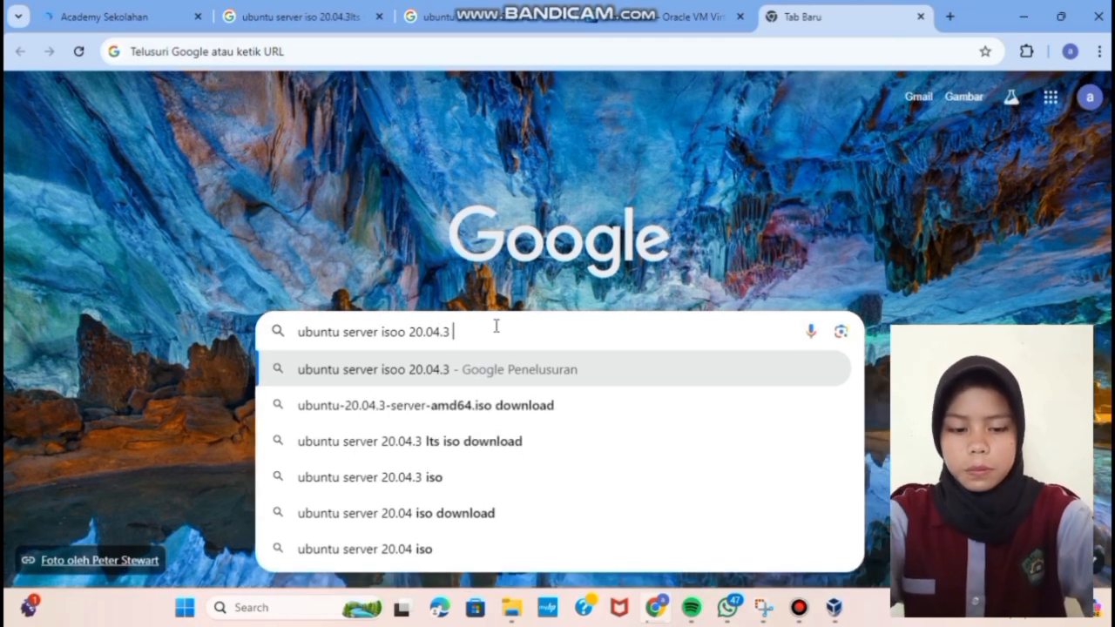
{"action": "type", "text": "lts"}
{"action": "key", "text": "Return"}
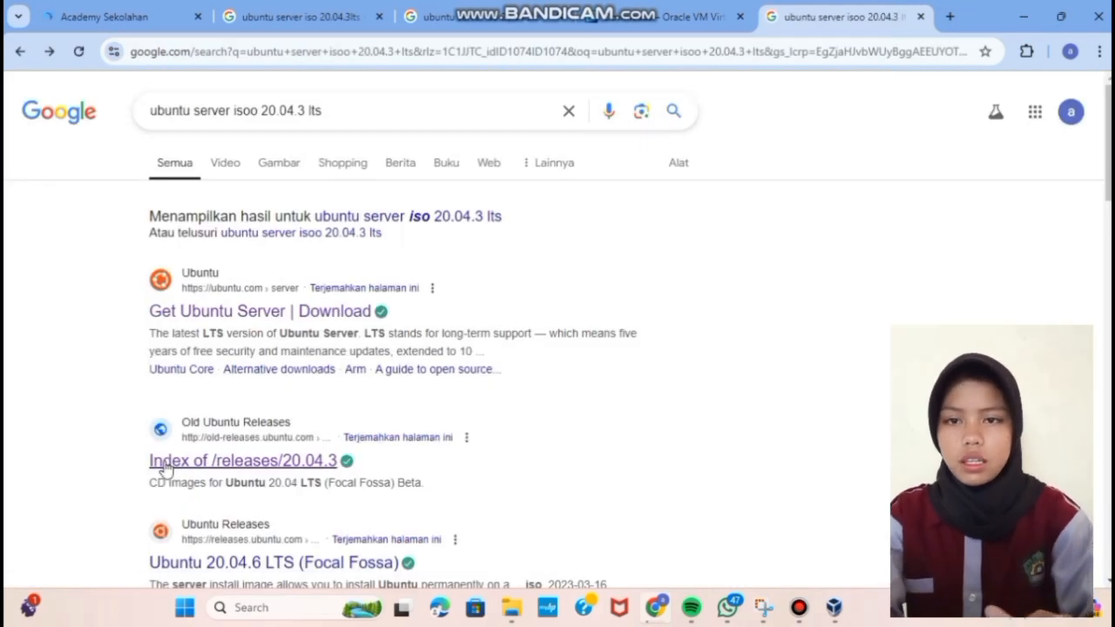
Download the 64-bit PC (AMD64) server install image from the old Ubuntu releases index for 20.04.3
{"action": "left_click", "coordinate": [166, 466]}
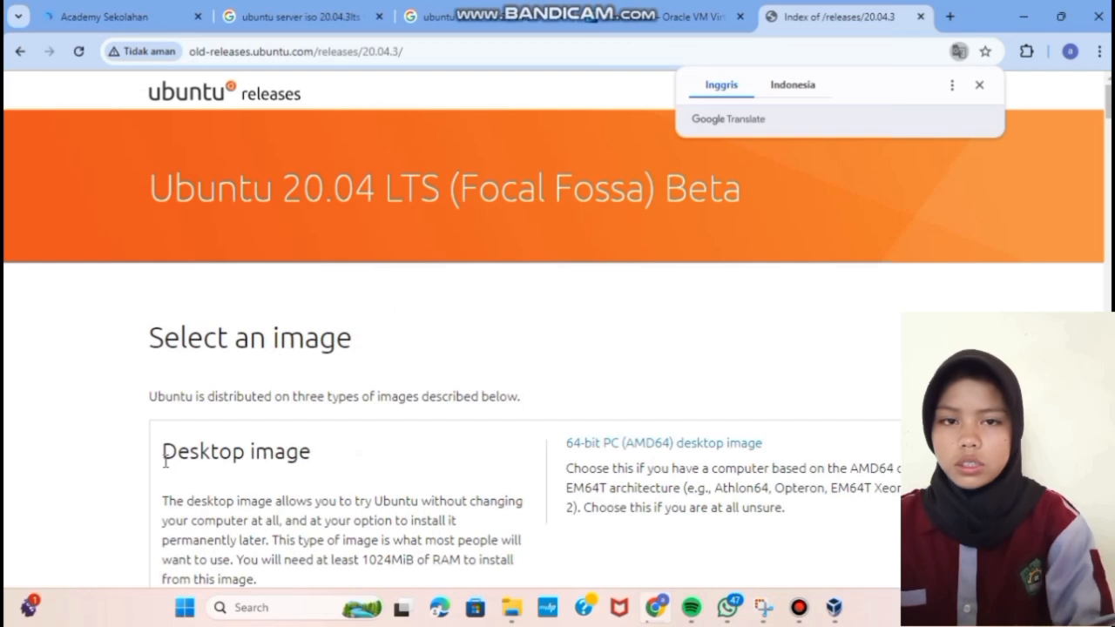
{"action": "scroll", "coordinate": [165, 462], "scroll_direction": "down", "scroll_amount": 5}
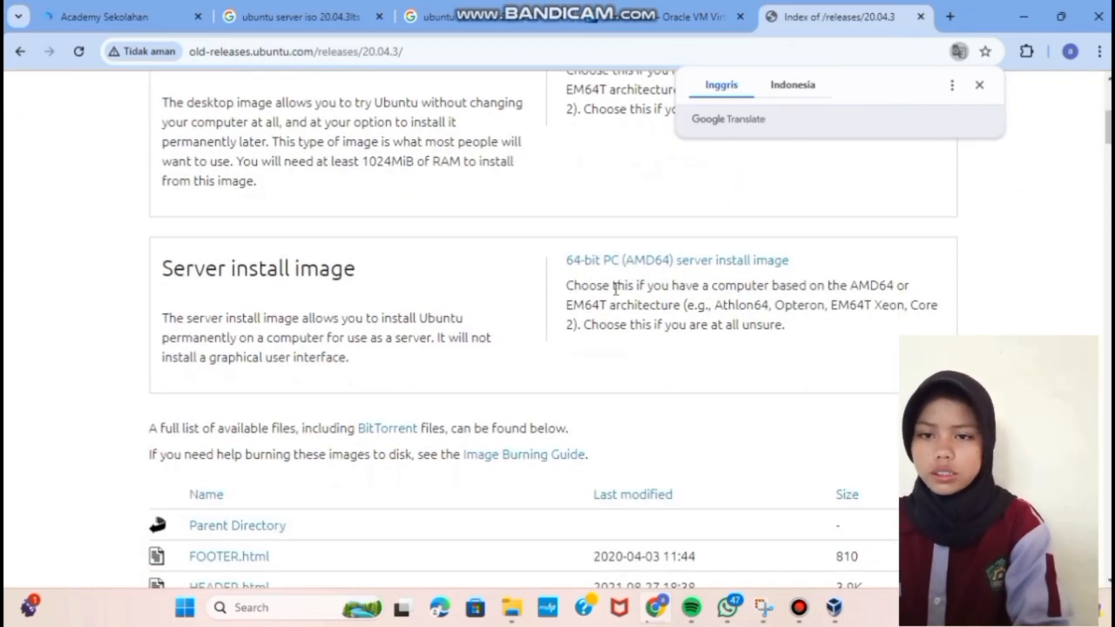
{"action": "left_click", "coordinate": [623, 266]}
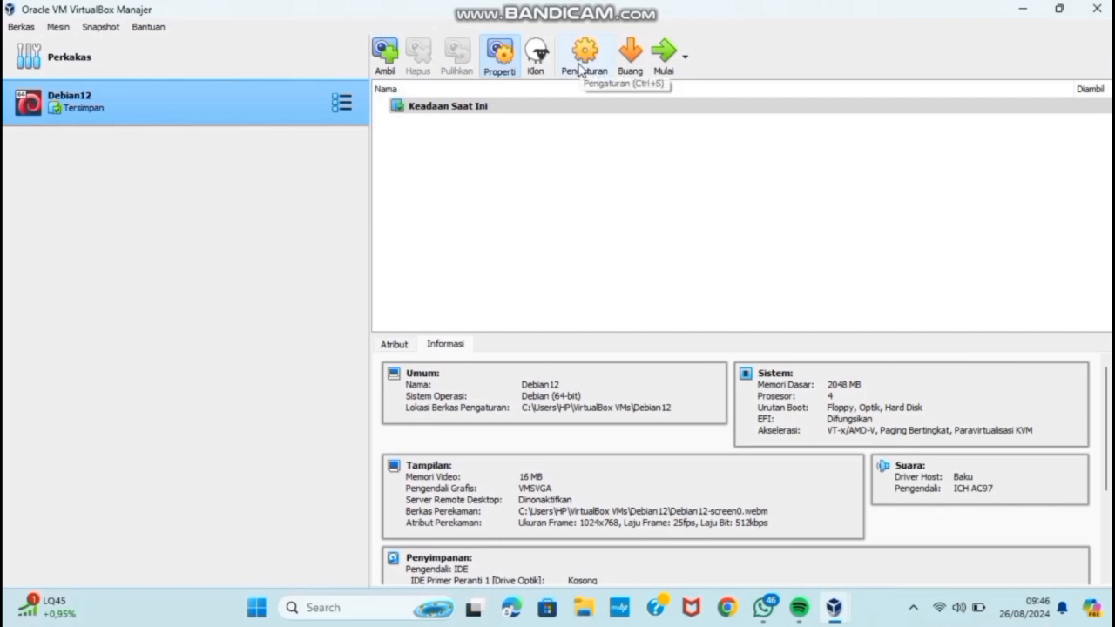
Switch to VirtualBox and begin a new virtual machine named Ubuntu
{"action": "left_click", "coordinate": [309, 54]}
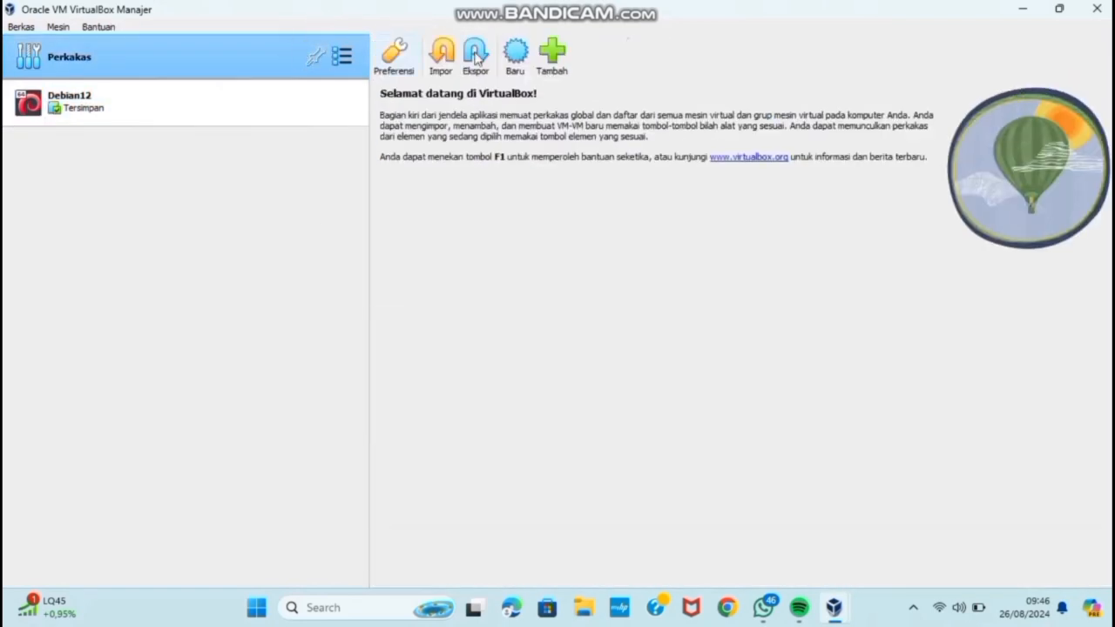
{"action": "left_click", "coordinate": [515, 53]}
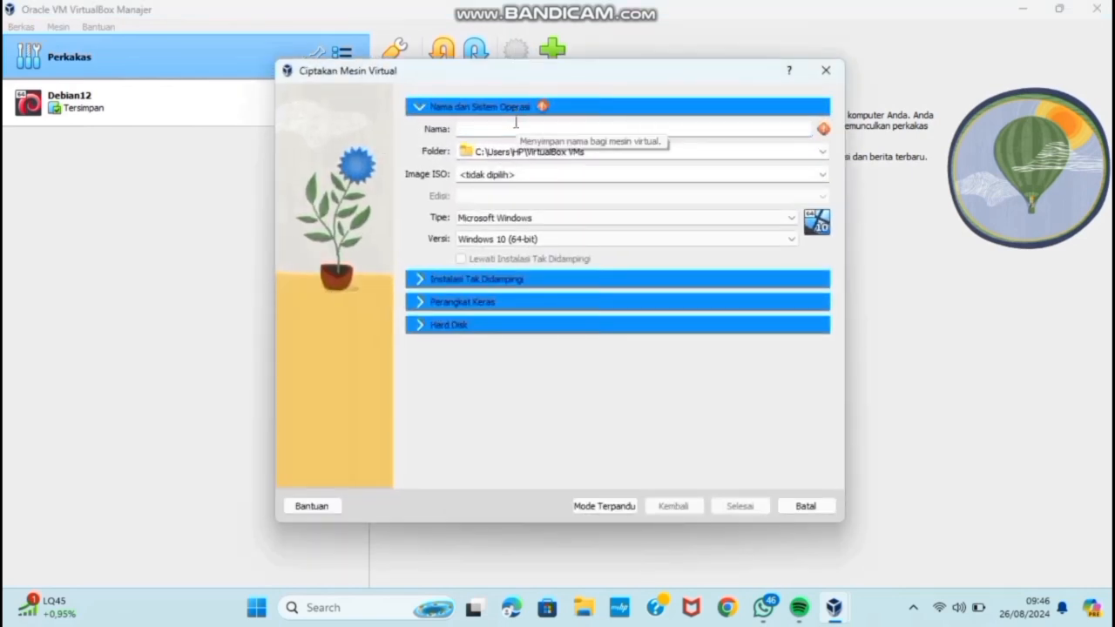
{"action": "type", "text": "Ubuntu"}
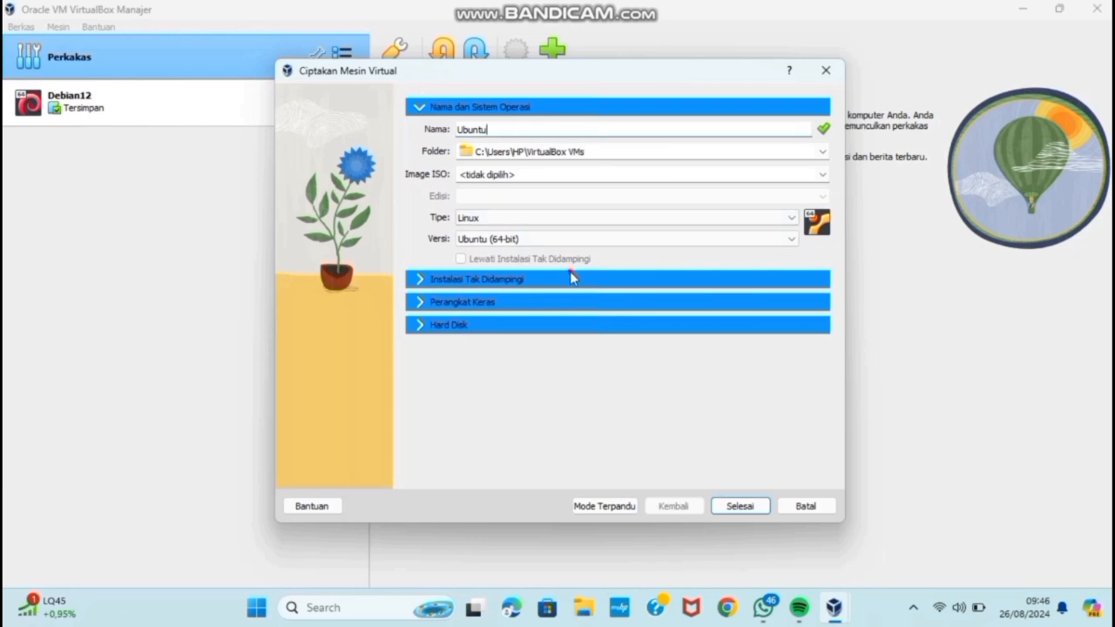
Set the new virtual machine's base memory to 1024 MB
{"action": "left_click", "coordinate": [570, 272]}
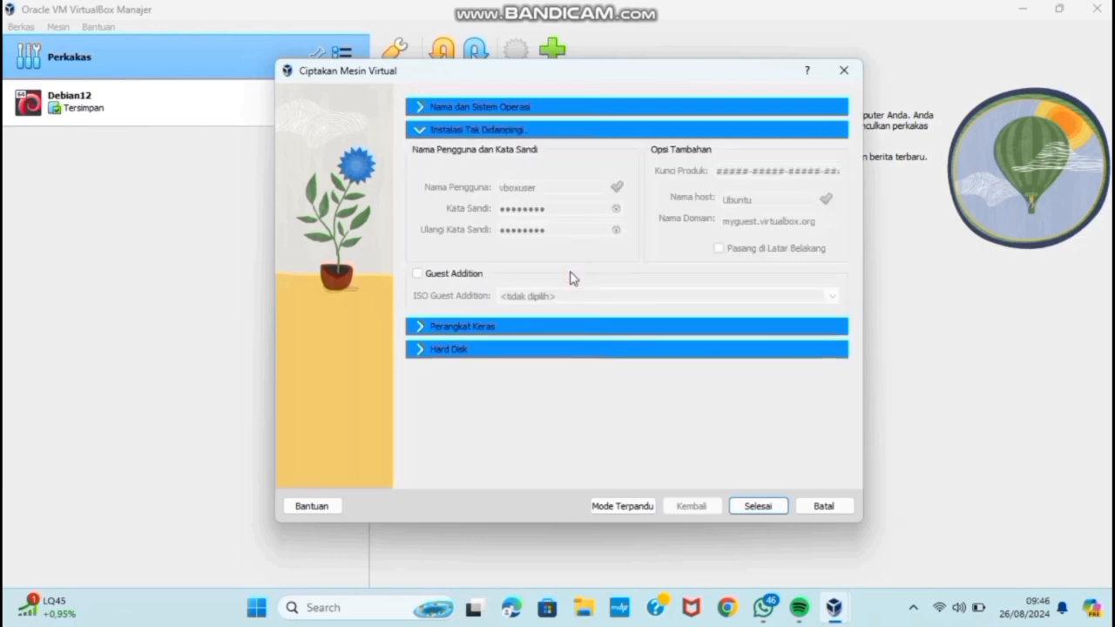
{"action": "left_click", "coordinate": [557, 327]}
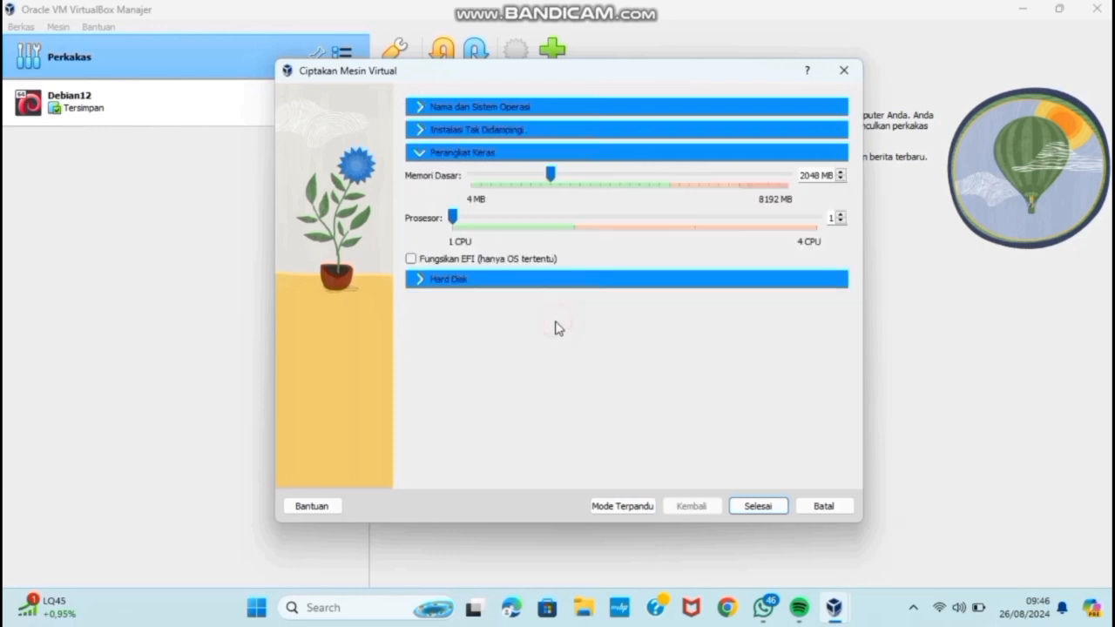
{"action": "left_click", "coordinate": [819, 176]}
{"action": "key", "text": "BackSpace"}
{"action": "key", "text": "BackSpace"}
{"action": "type", "text": "24"}
Set the new virtual hard disk's size to 10 GB and finish creating the virtual machine
{"action": "left_click", "coordinate": [679, 281]}
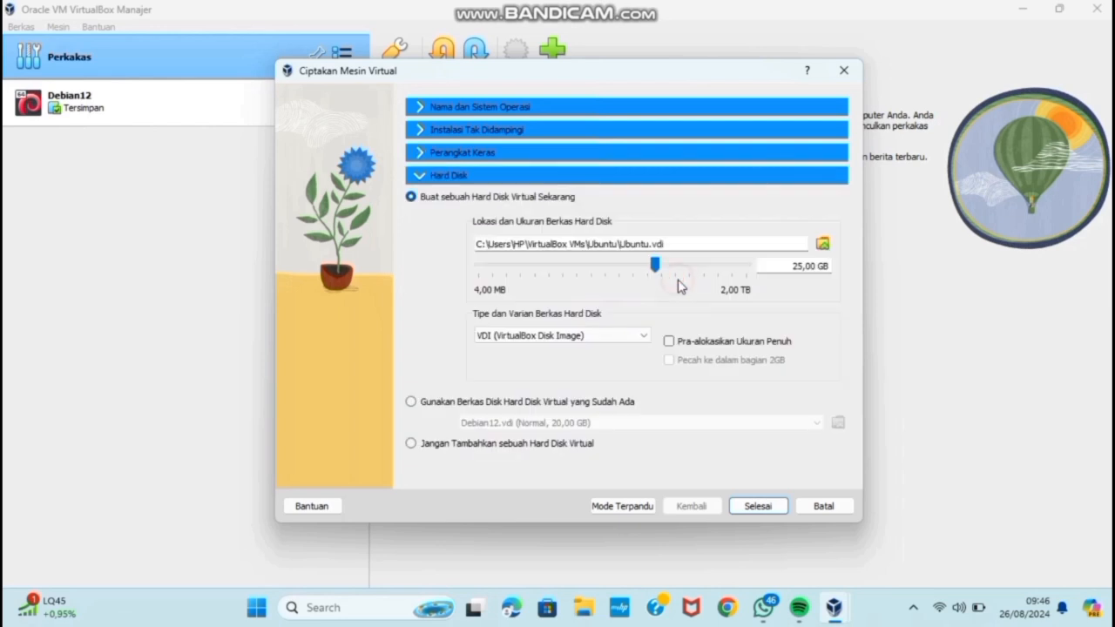
{"action": "left_click", "coordinate": [815, 266]}
{"action": "key", "text": "BackSpace"}
{"action": "key", "text": "BackSpace"}
{"action": "key", "text": "BackSpace"}
{"action": "type", "text": "1"}
{"action": "left_click", "coordinate": [763, 509]}
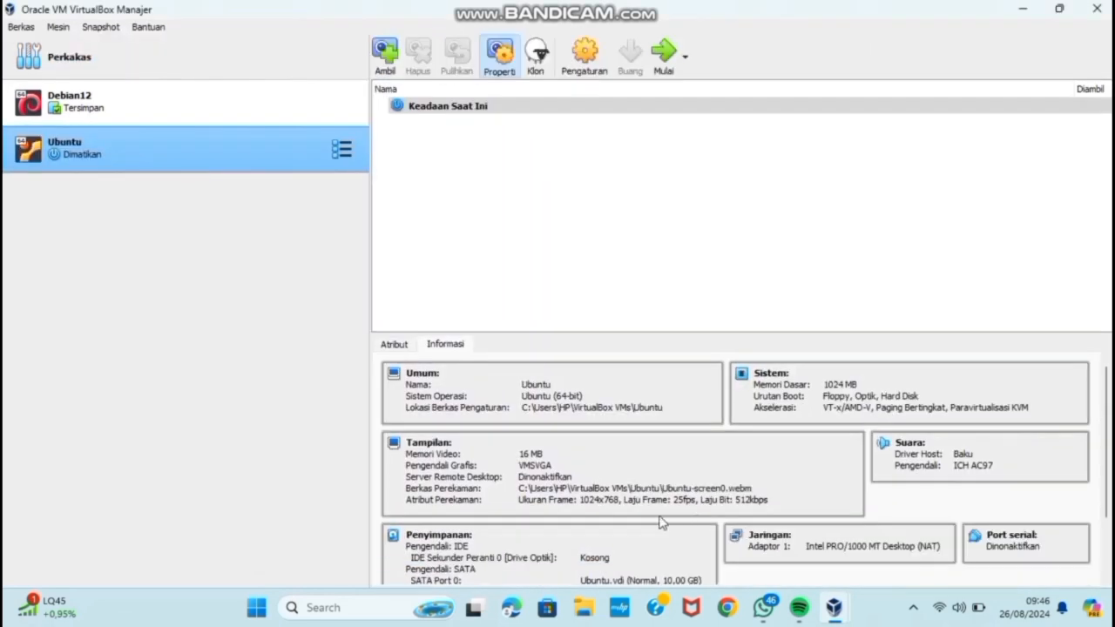
Start the Ubuntu virtual machine and dismiss the notifications in its window
{"action": "scroll", "coordinate": [578, 464], "scroll_direction": "down", "scroll_amount": 3}
{"action": "scroll", "coordinate": [578, 464], "scroll_direction": "up", "scroll_amount": 3}
{"action": "left_click", "coordinate": [662, 68]}
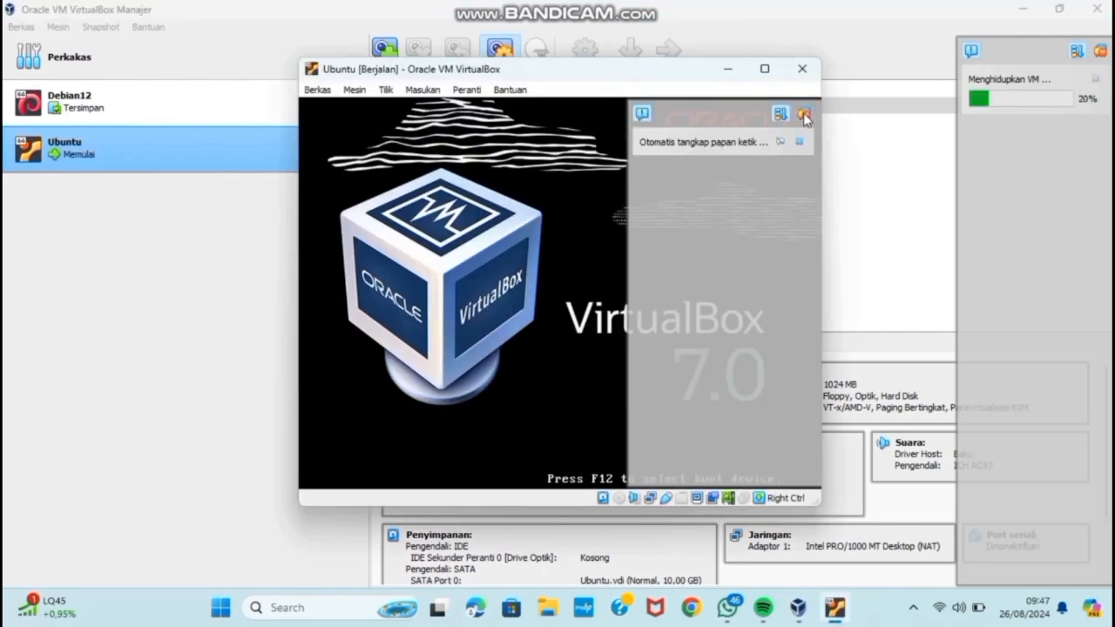
{"action": "left_click", "coordinate": [803, 115]}
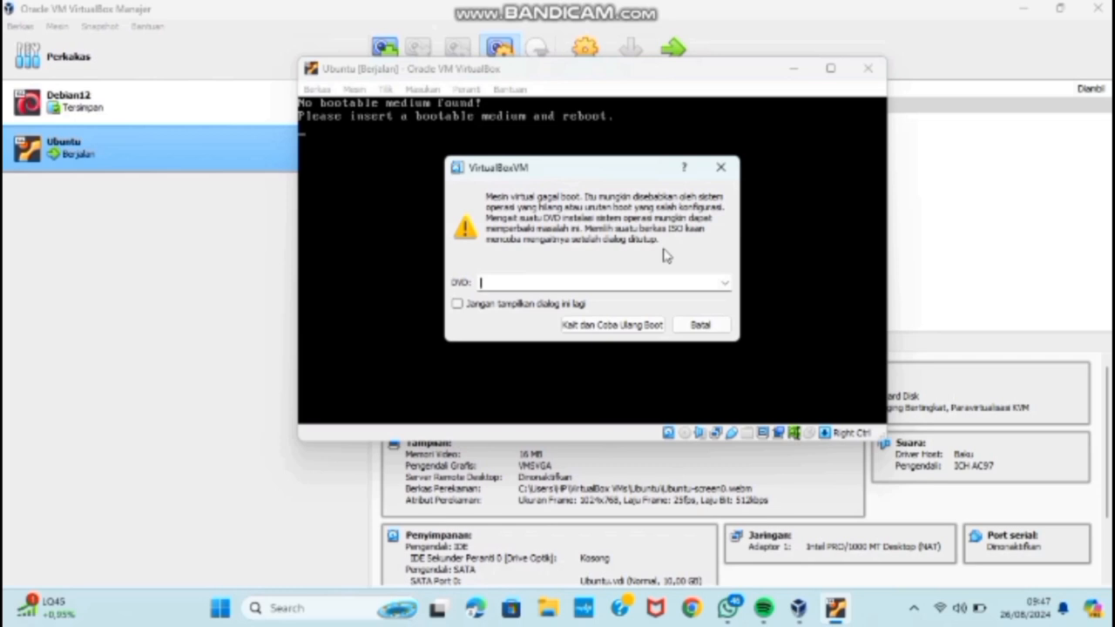
Attach ubuntu-20.04-beta-live-server-amd64.iso from Downloads as the virtual machine's DVD and retry booting
{"action": "left_click", "coordinate": [724, 284]}
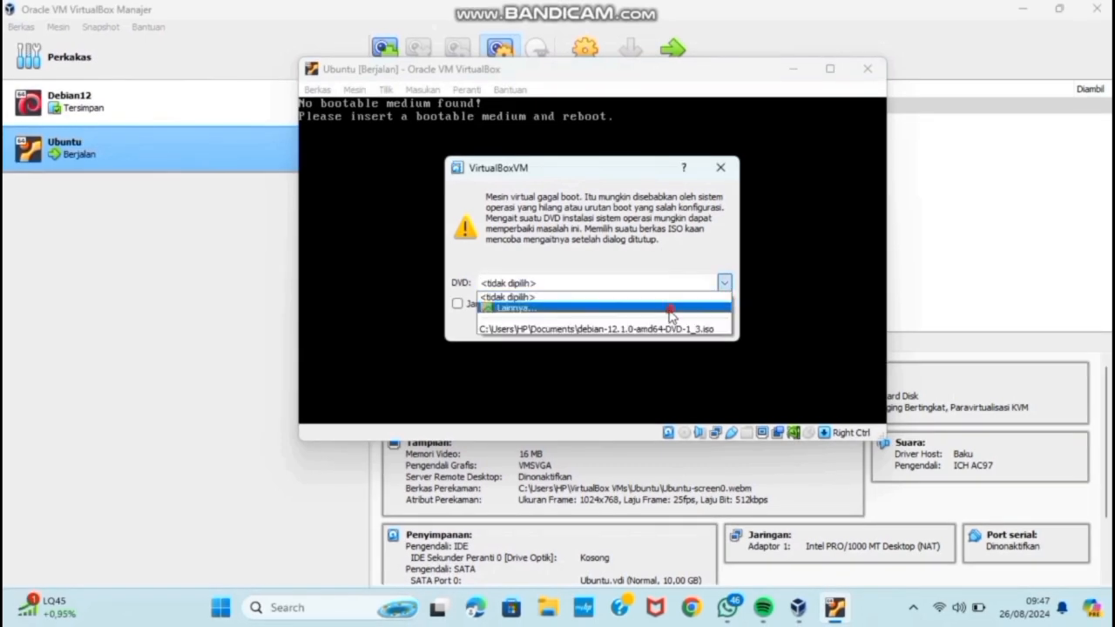
{"action": "left_click", "coordinate": [676, 307]}
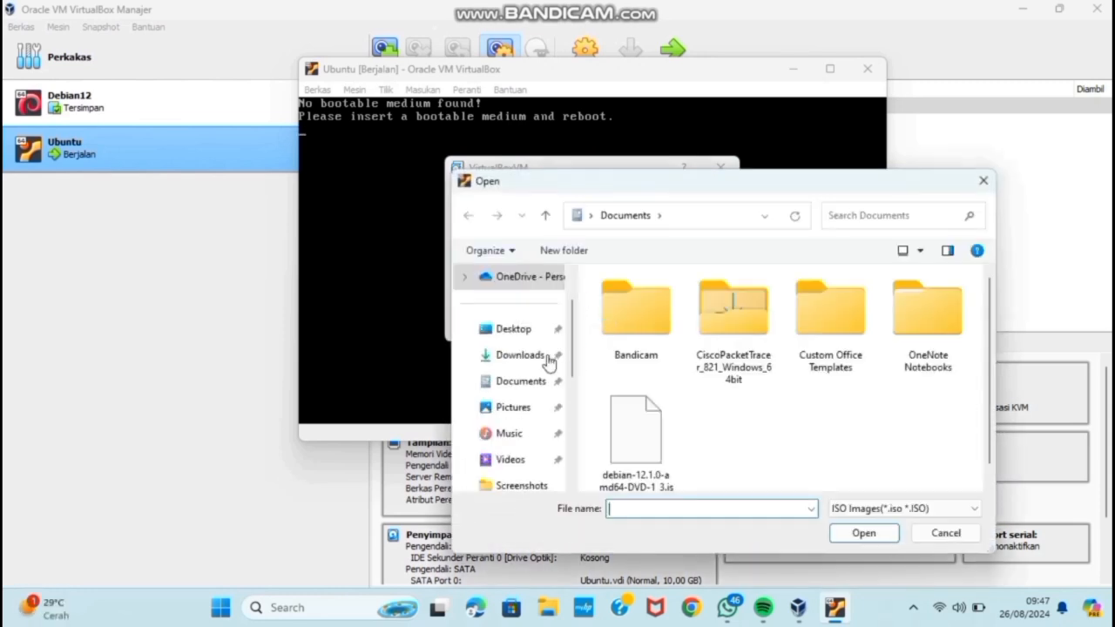
{"action": "left_click", "coordinate": [523, 359]}
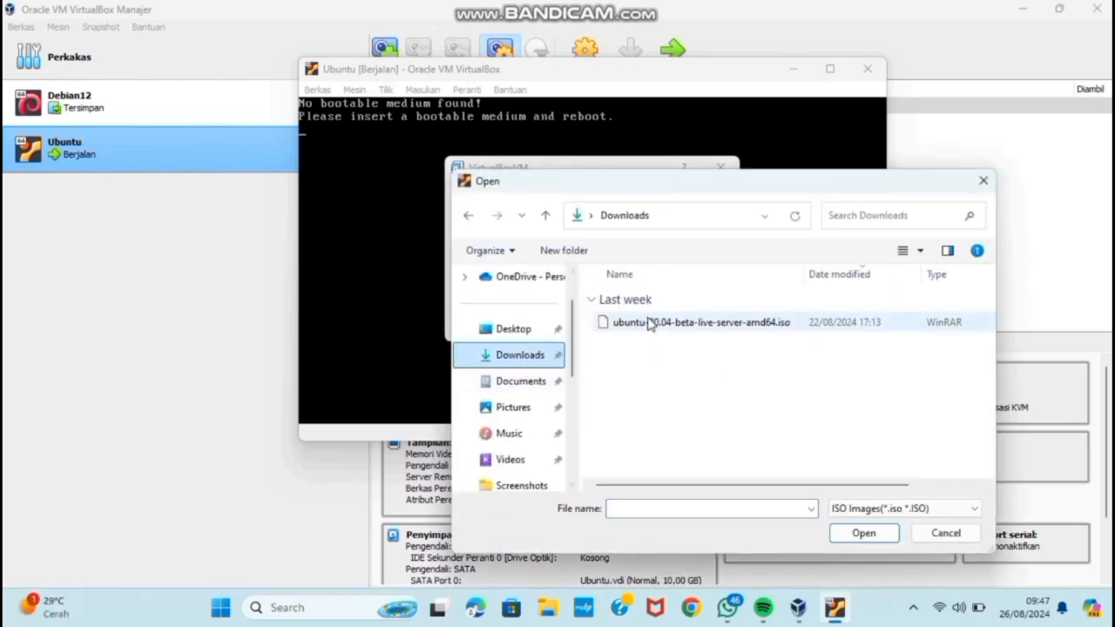
{"action": "left_click", "coordinate": [657, 323]}
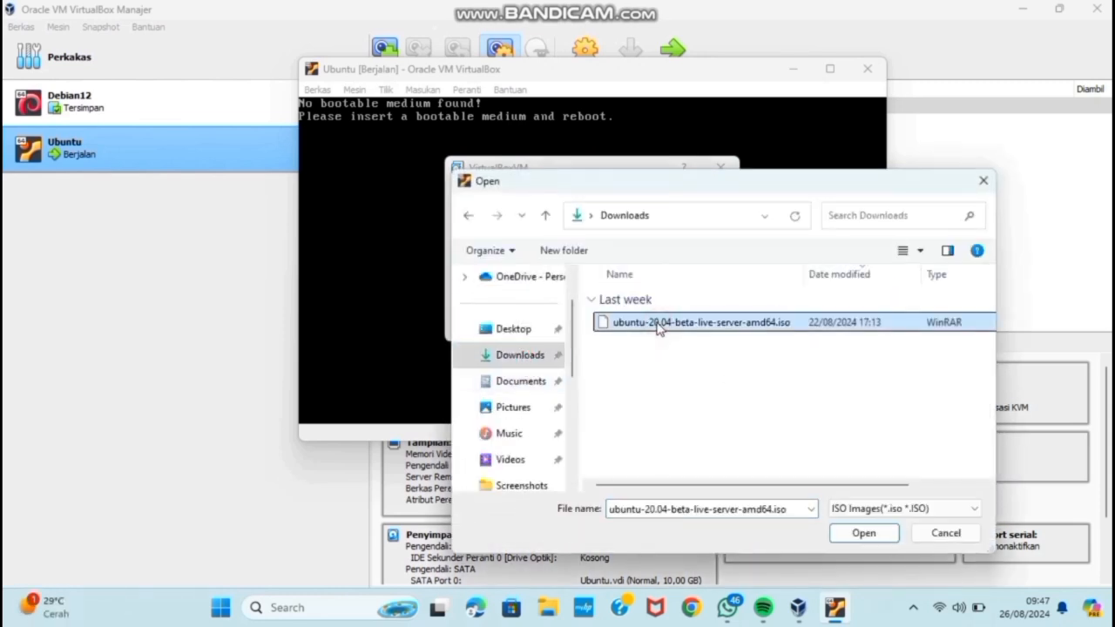
{"action": "left_click", "coordinate": [847, 532]}
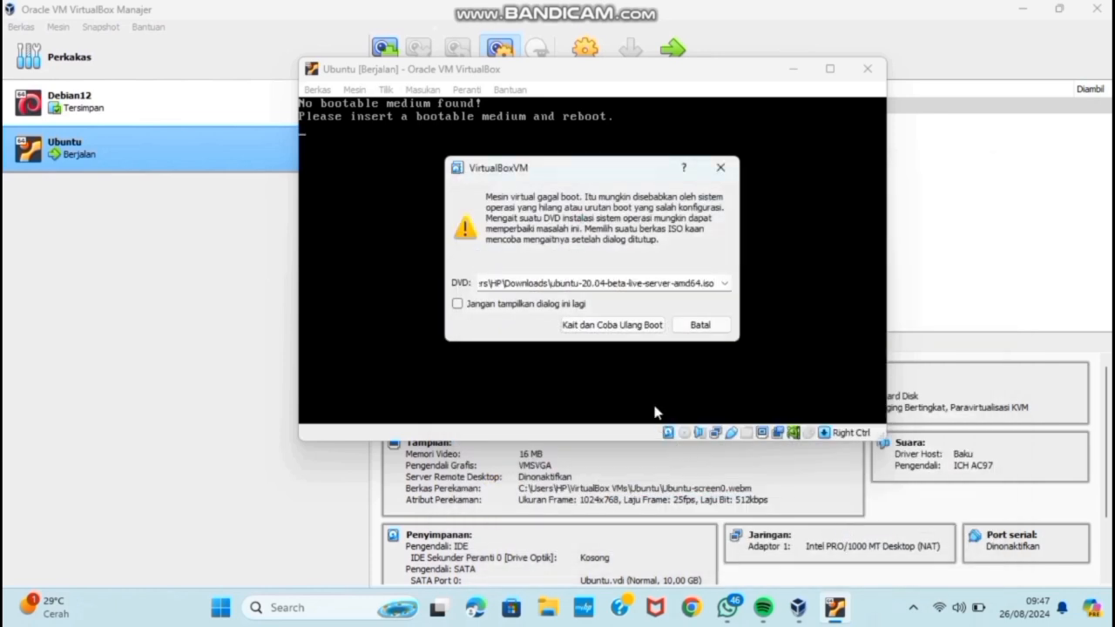
{"action": "left_click", "coordinate": [638, 325]}
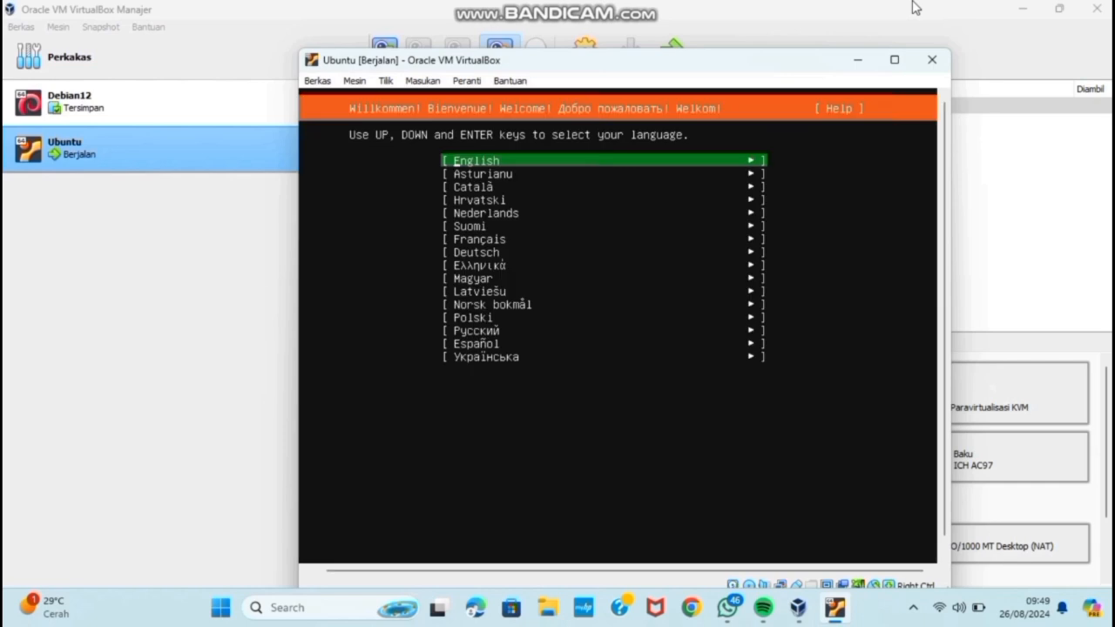
Set the installer to English with the English (US) keyboard layout, continuing without updating the installer
{"action": "key", "text": "Return"}
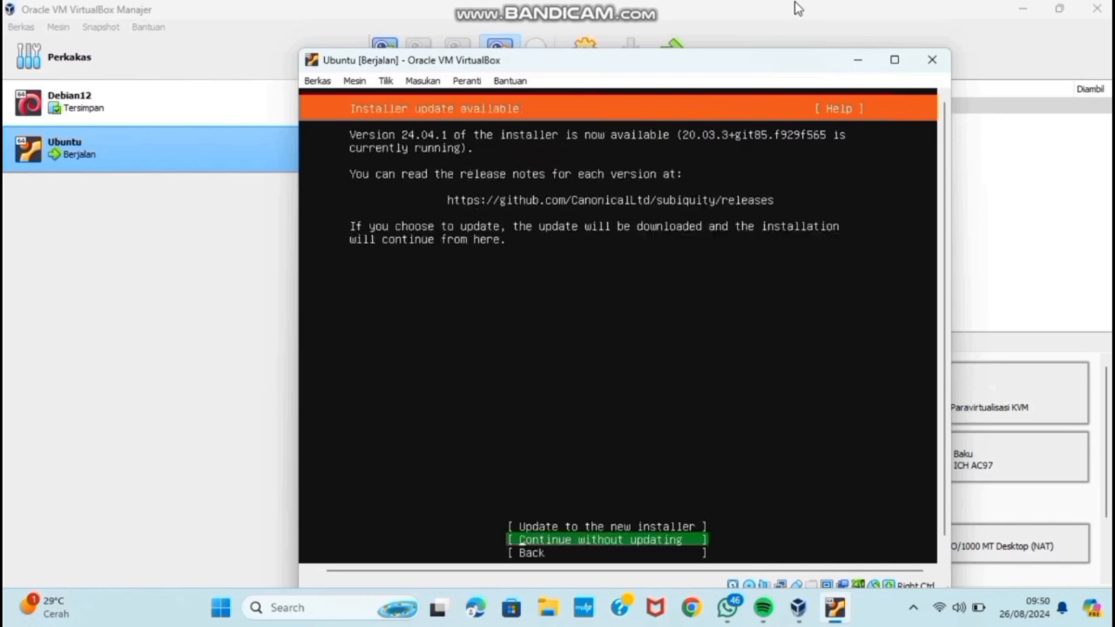
{"action": "key", "text": "Return"}
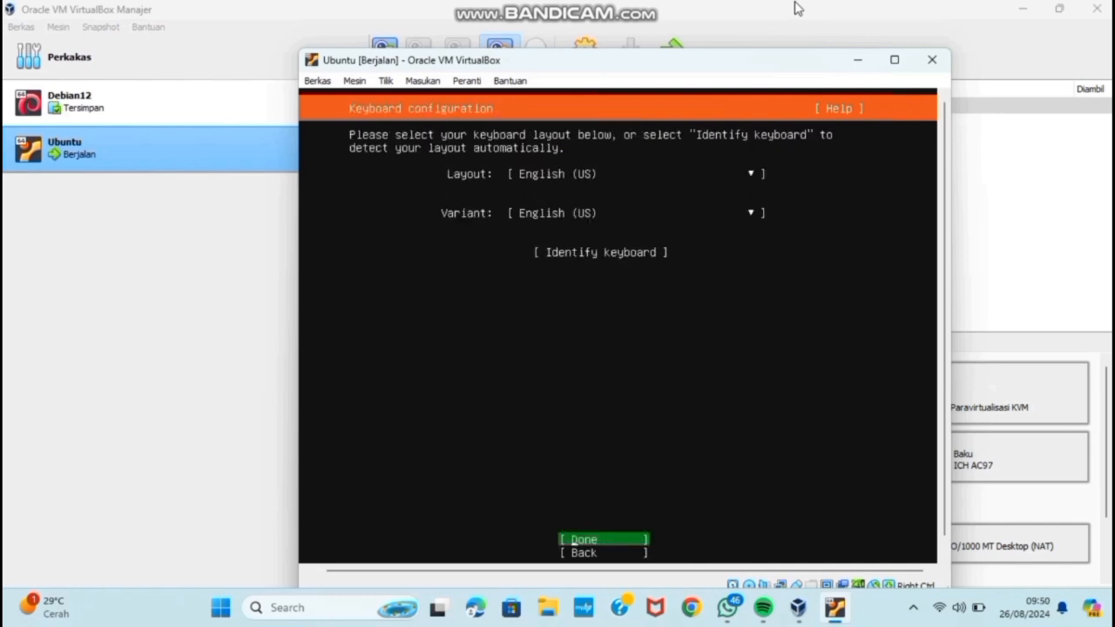
{"action": "key", "text": "Return"}
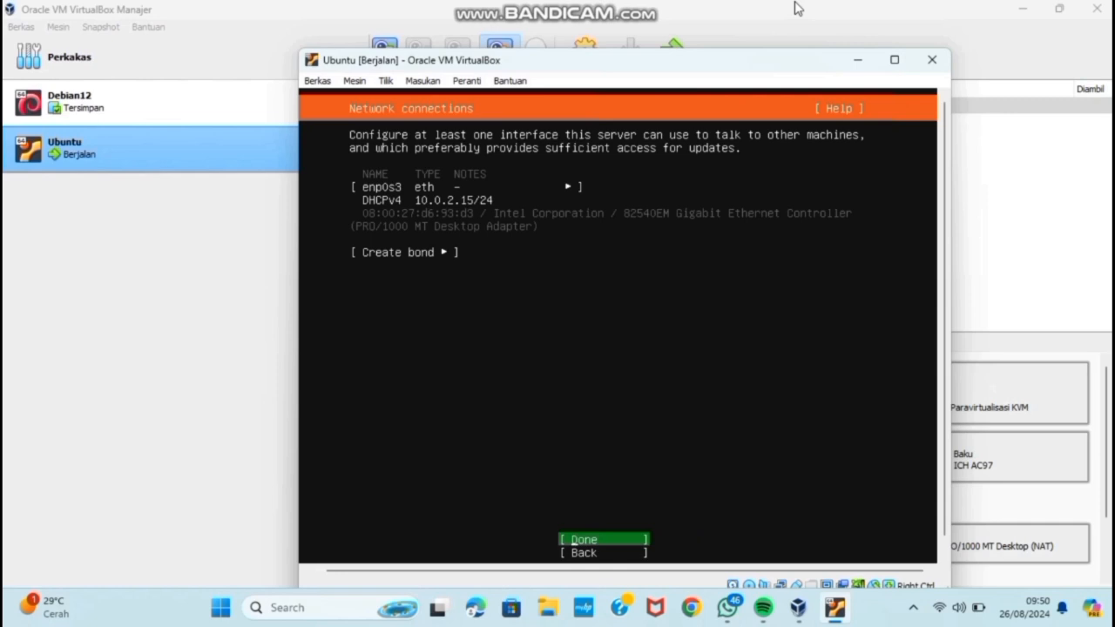
Accept the default network connection, proxy and Ubuntu archive mirror settings
{"action": "key", "text": "Return"}
{"action": "key", "text": "Return"}
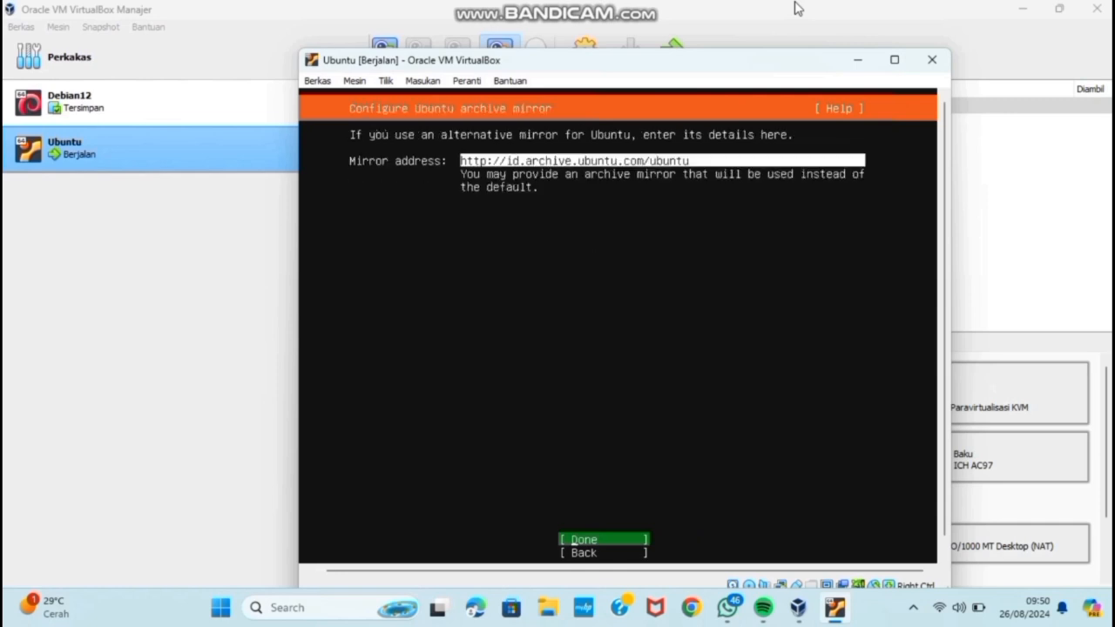
{"action": "key", "text": "Return"}
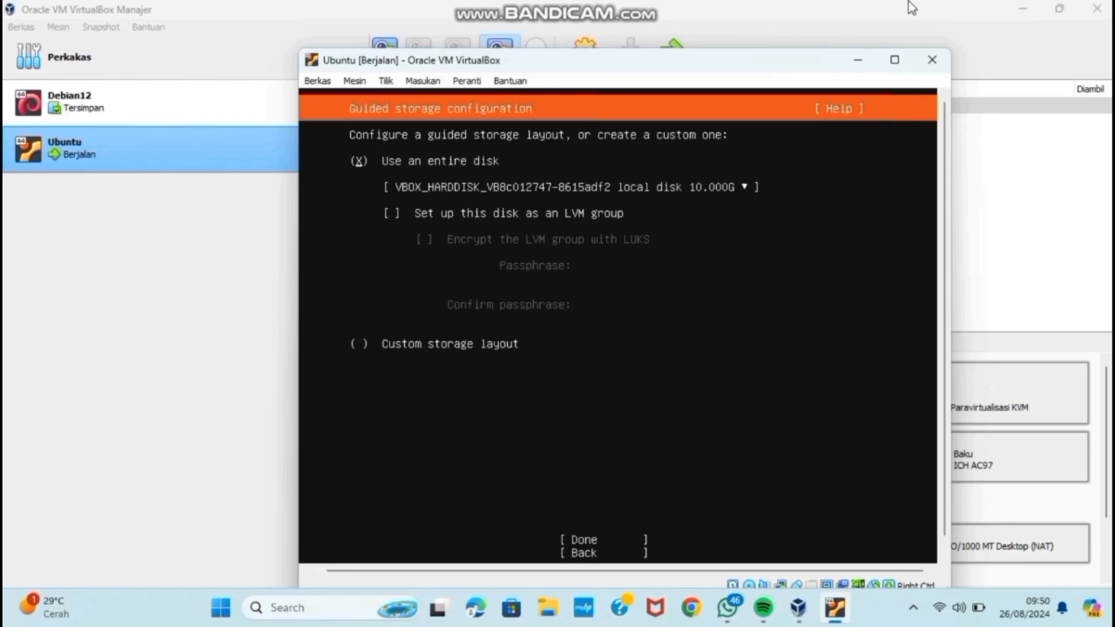
Use the entire 10 GB disk without changing the guided layout, and confirm the destructive formatting to begin installation
{"action": "key", "text": "Down"}
{"action": "key", "text": "Down"}
{"action": "key", "text": "Down"}
{"action": "key", "text": "Return"}
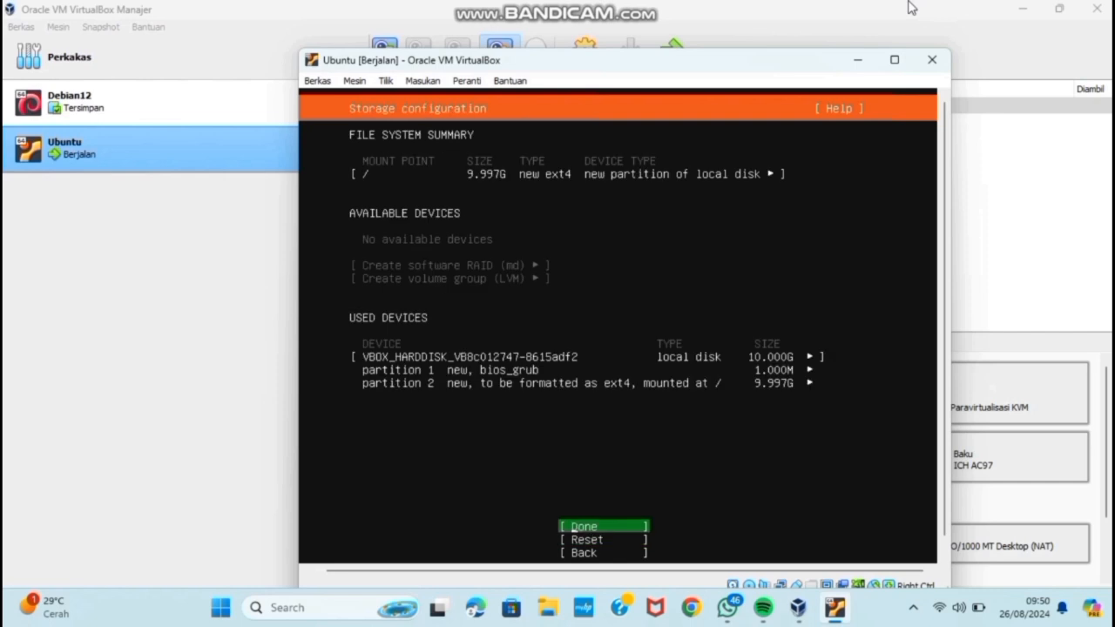
{"action": "key", "text": "Return"}
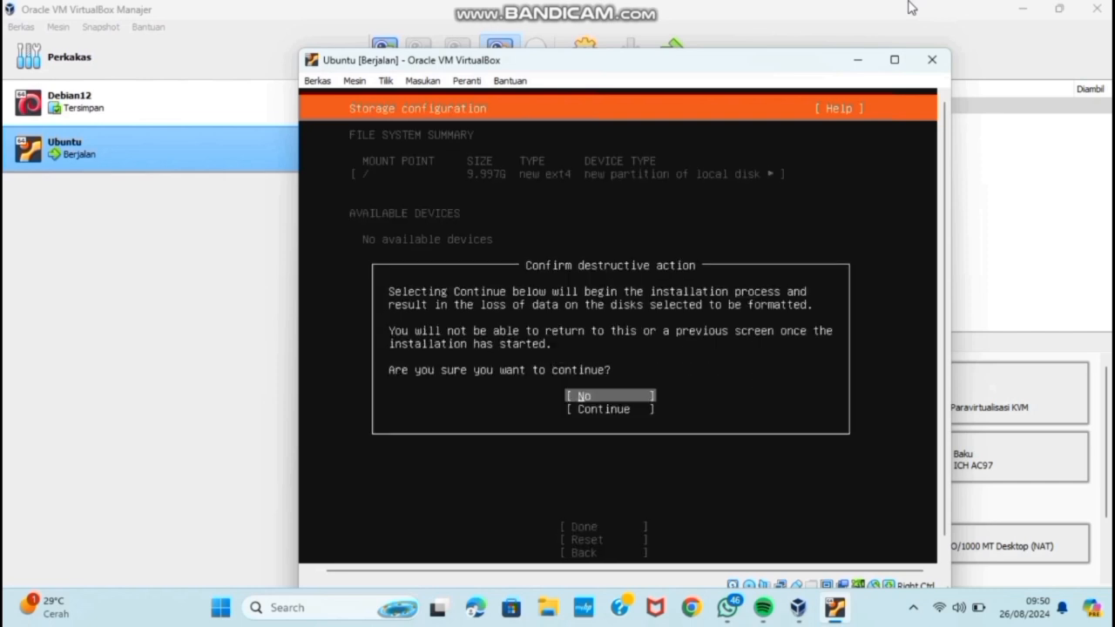
{"action": "key", "text": "Down"}
{"action": "key", "text": "Return"}
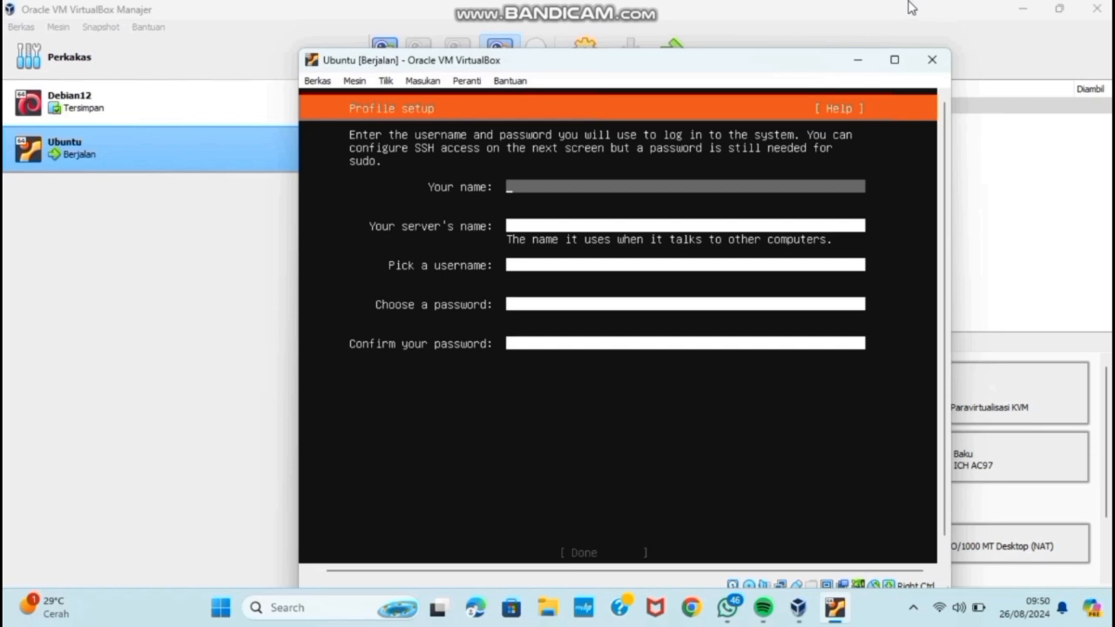
Enter Academy Sekolahan as the name in the profile setup
{"action": "type", "text": "a"}
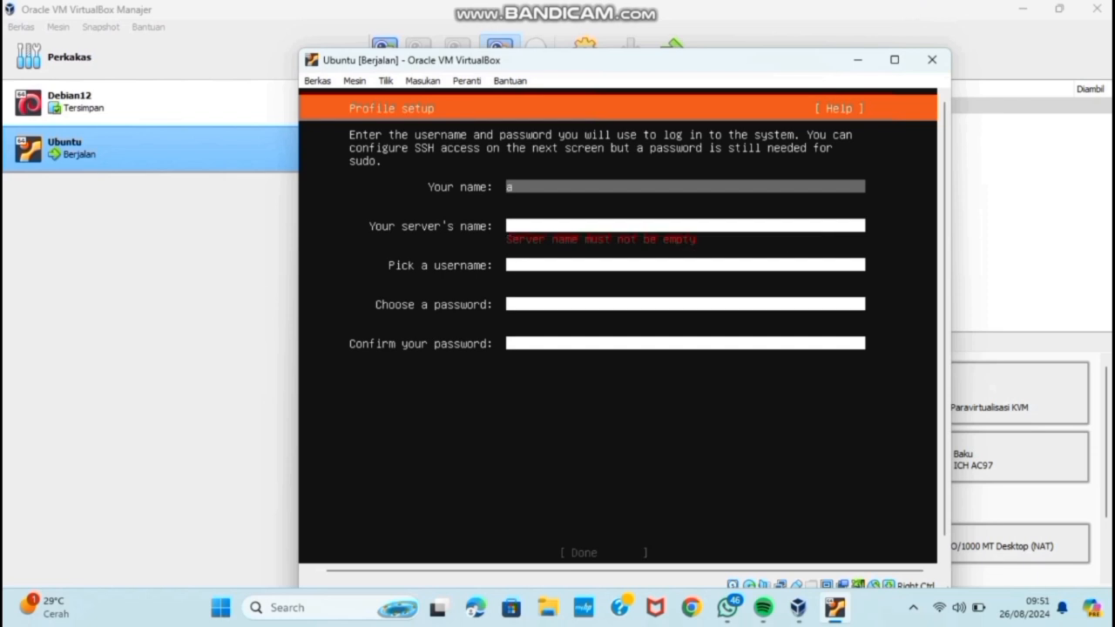
{"action": "key", "text": "BackSpace"}
{"action": "type", "text": "a"}
{"action": "key", "text": "BackSpace"}
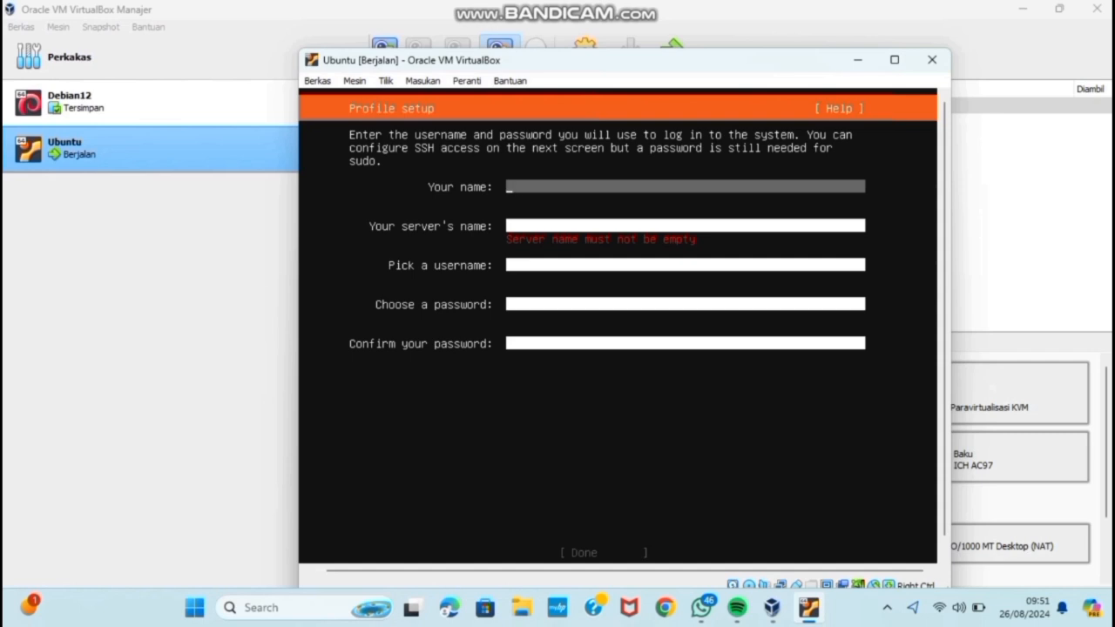
{"action": "type", "text": "Andi"}
{"action": "key", "text": "BackSpace"}
{"action": "key", "text": "BackSpace"}
{"action": "key", "text": "BackSpace"}
{"action": "type", "text": "caa"}
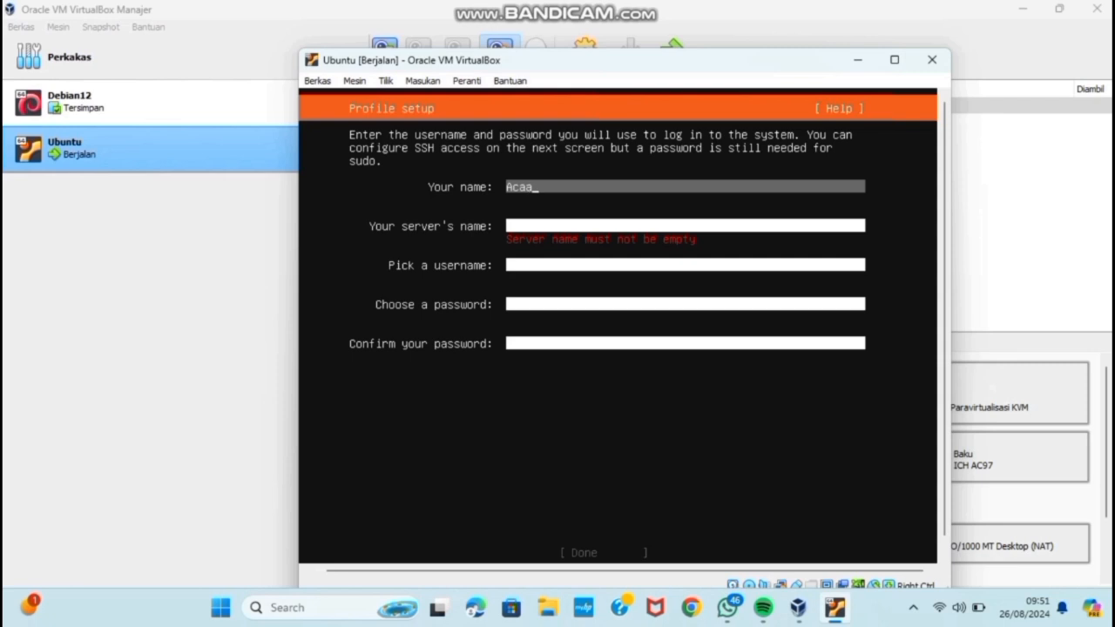
{"action": "key", "text": "BackSpace"}
{"action": "type", "text": "demy"}
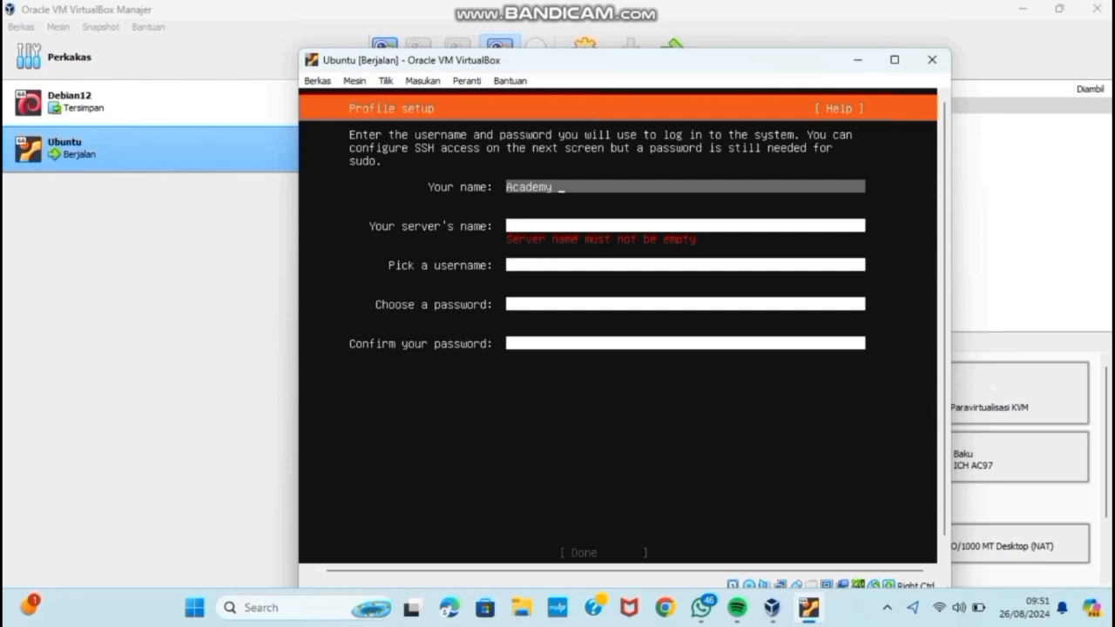
{"action": "type", "text": "S"}
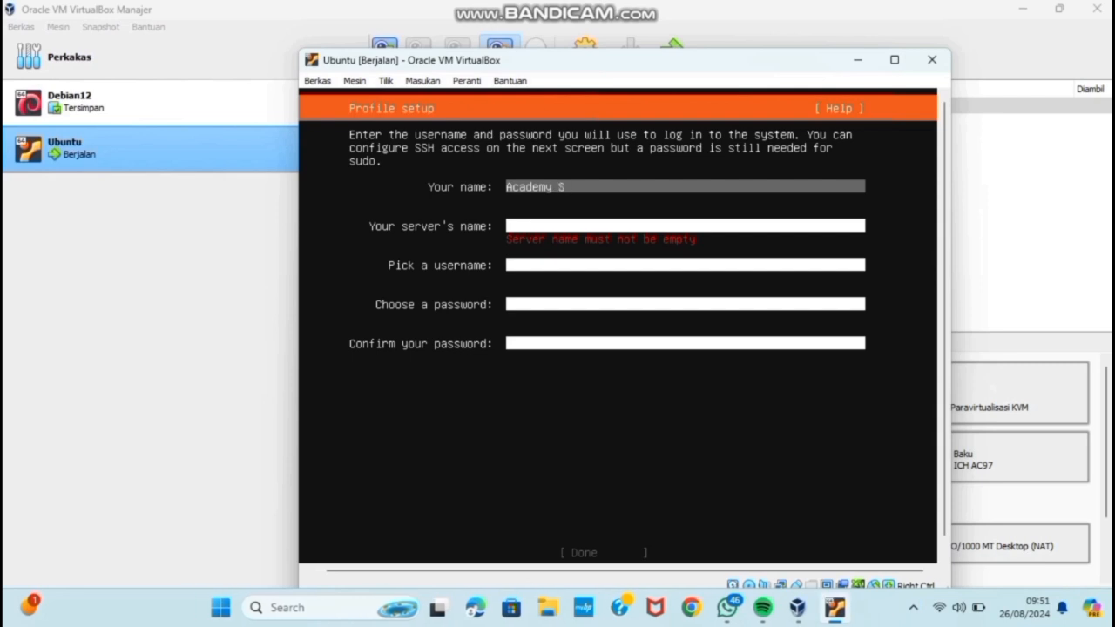
{"action": "type", "text": "ekolahan"}
{"action": "key", "text": "Tab"}
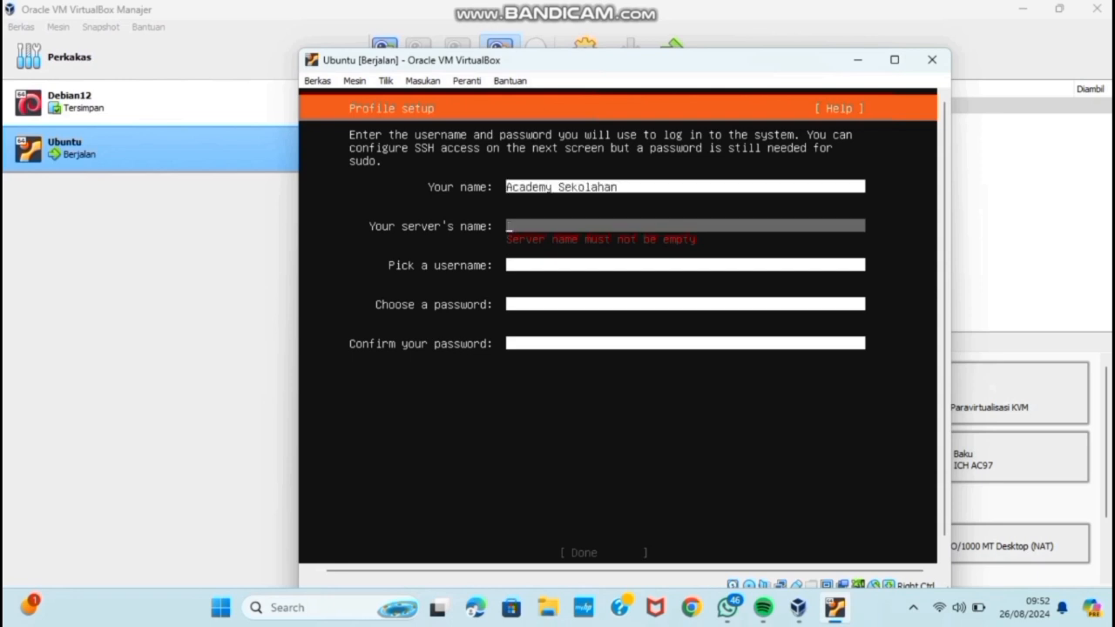
Set the server's name to ubuntu and the username to sekolahan
{"action": "type", "text": "ubuntu"}
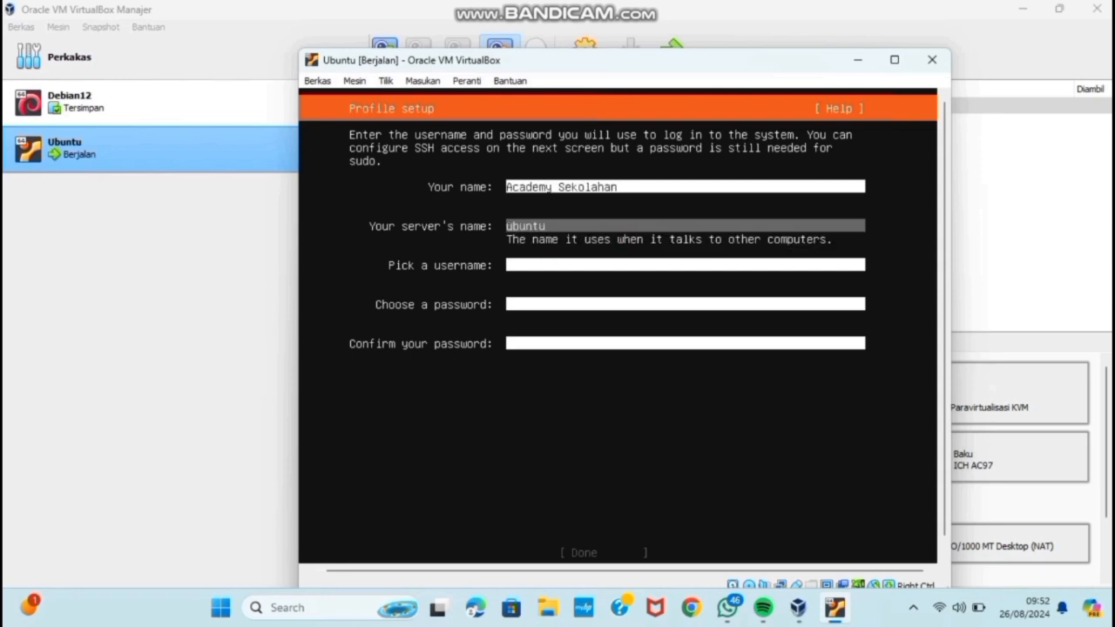
{"action": "key", "text": "Tab"}
{"action": "type", "text": "sekolahs"}
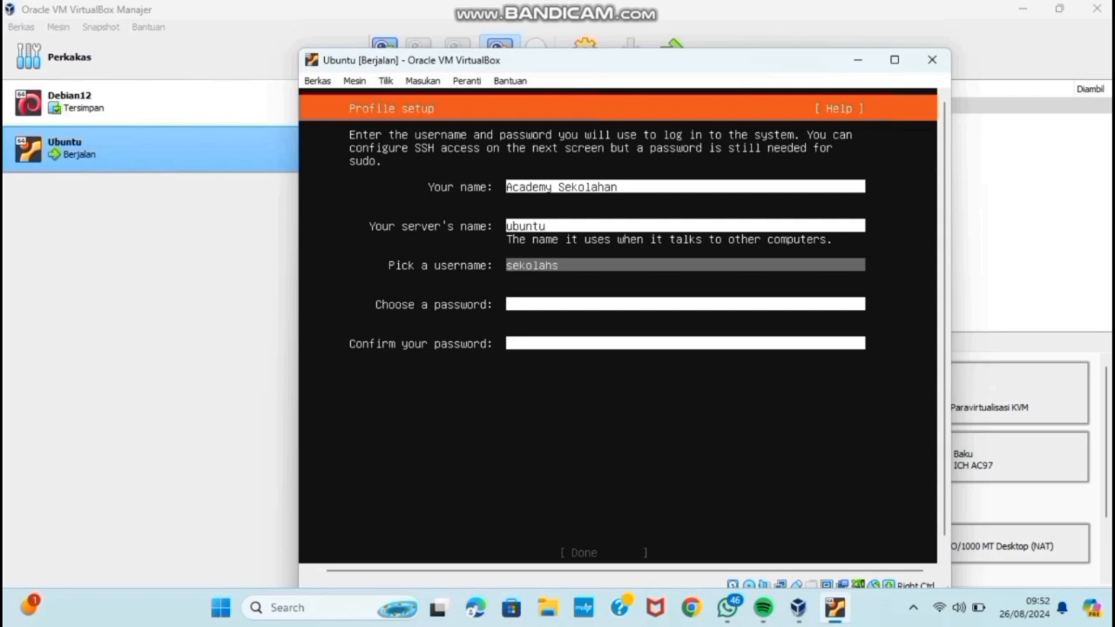
{"action": "key", "text": "BackSpace"}
{"action": "type", "text": "an"}
{"action": "key", "text": "Tab"}
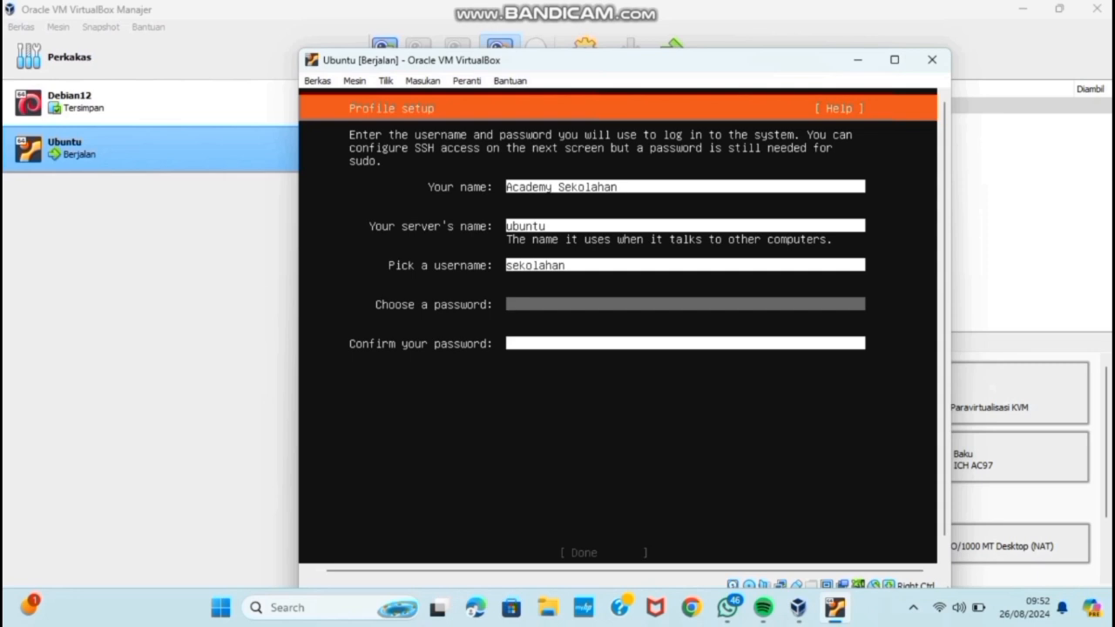
Enter and confirm the account password, and complete the profile setup
{"action": "type", "text": "****"}
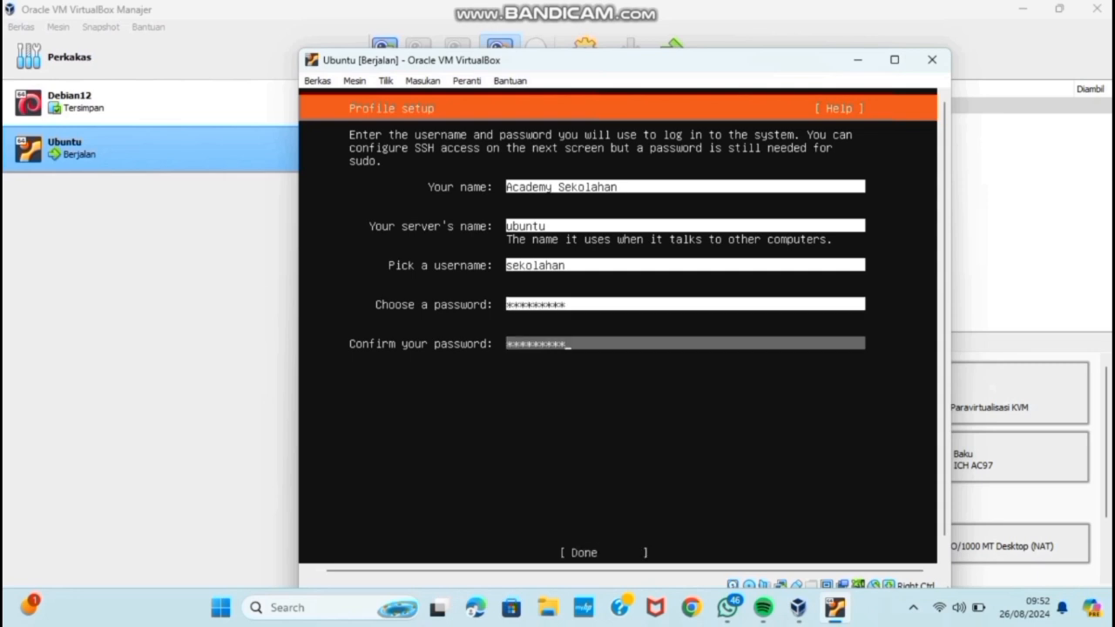
{"action": "key", "text": "Tab"}
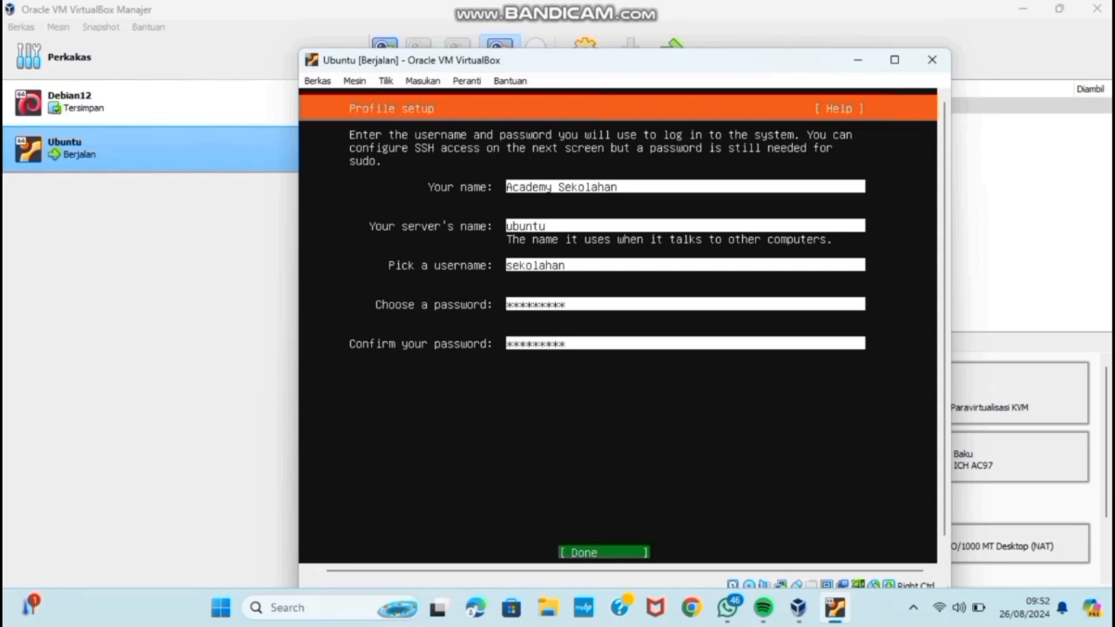
{"action": "key", "text": "Return"}
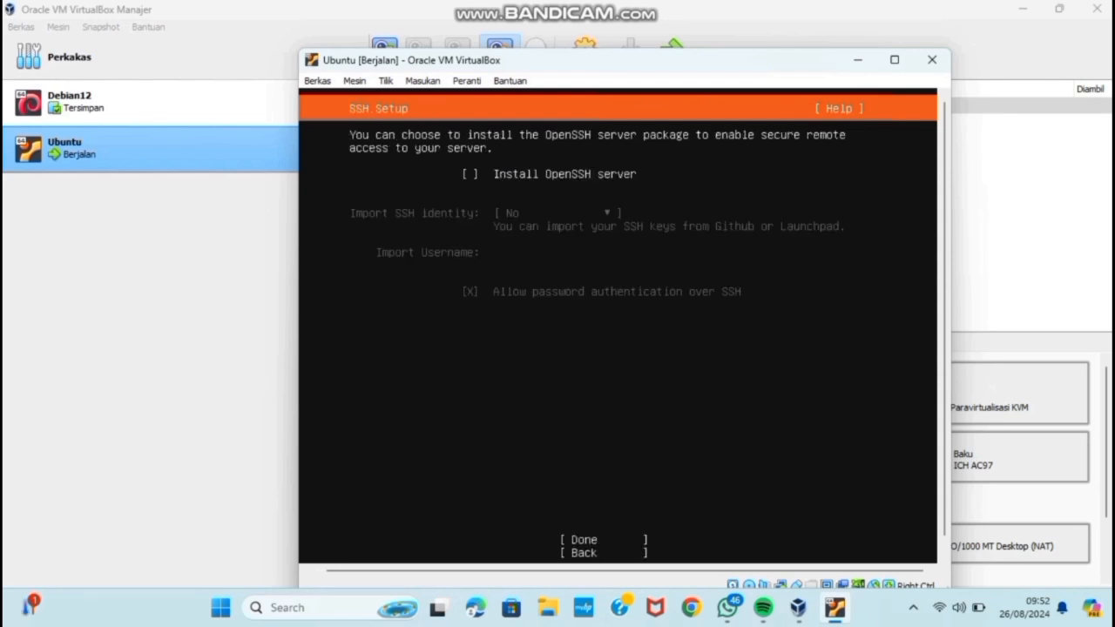
Enable the OpenSSH server installation without importing an SSH identity, and continue
{"action": "key", "text": "space"}
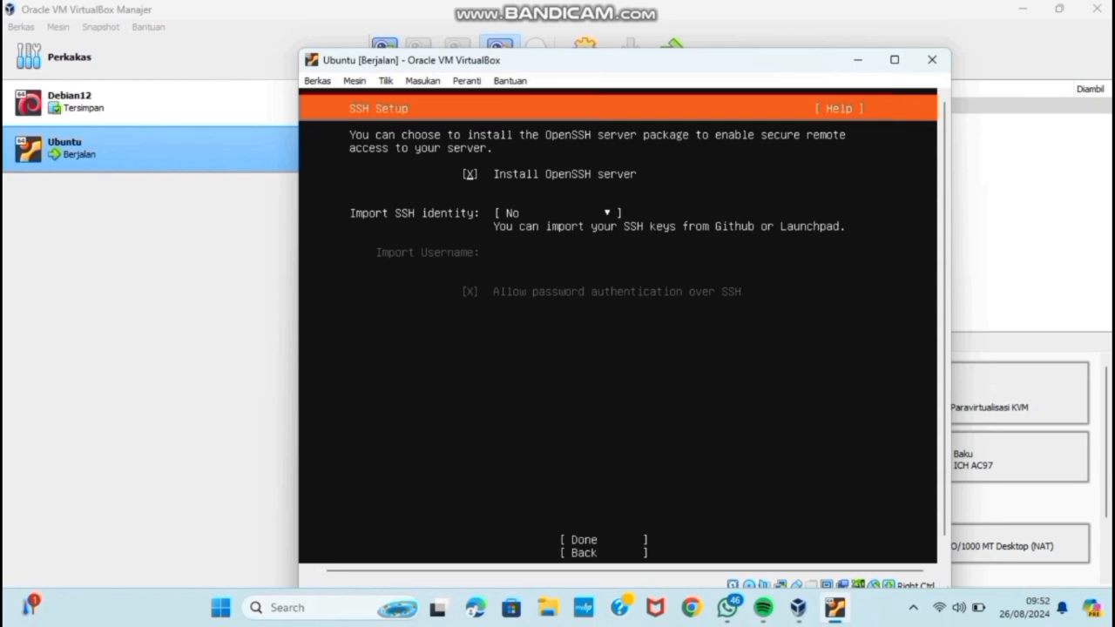
{"action": "key", "text": "space"}
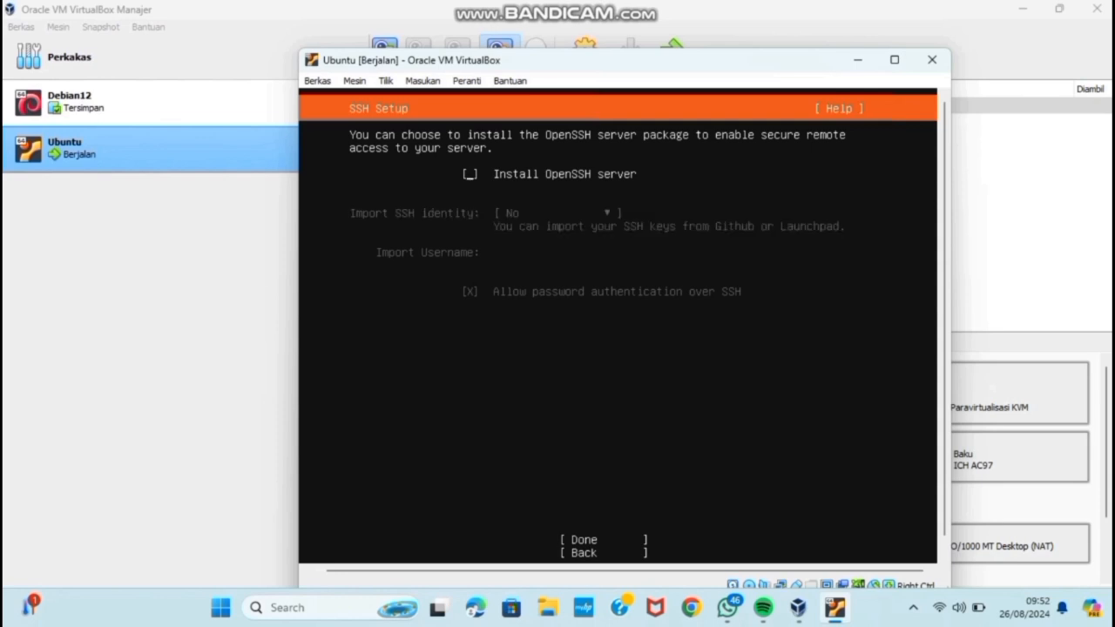
{"action": "key", "text": "space"}
{"action": "key", "text": "Tab"}
{"action": "key", "text": "Tab"}
{"action": "key", "text": "Tab"}
{"action": "key", "text": "Up"}
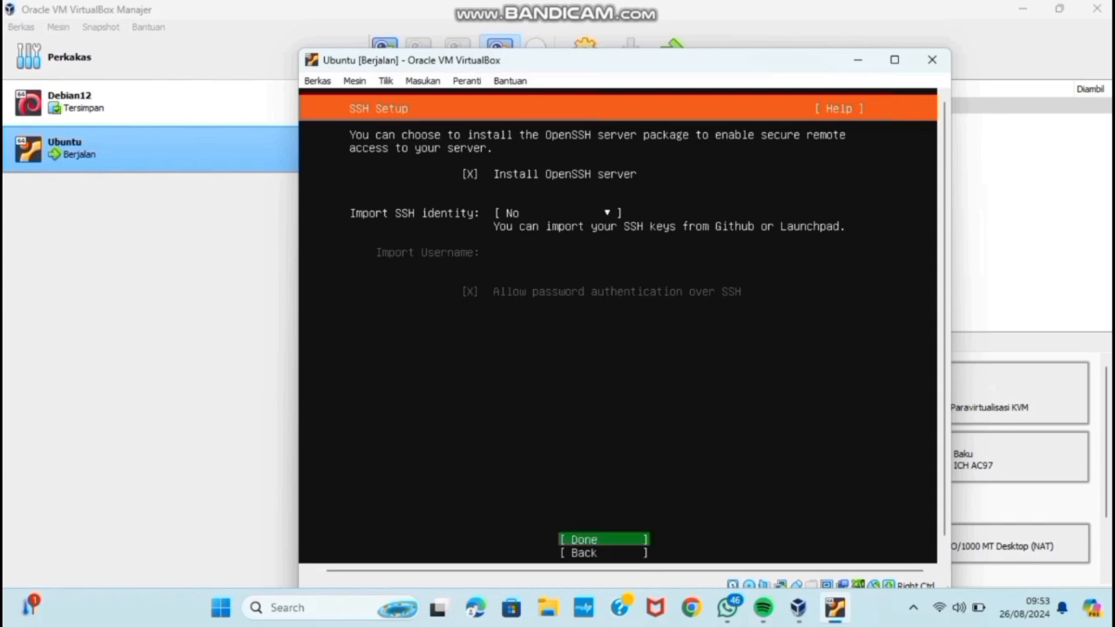
{"action": "key", "text": "Return"}
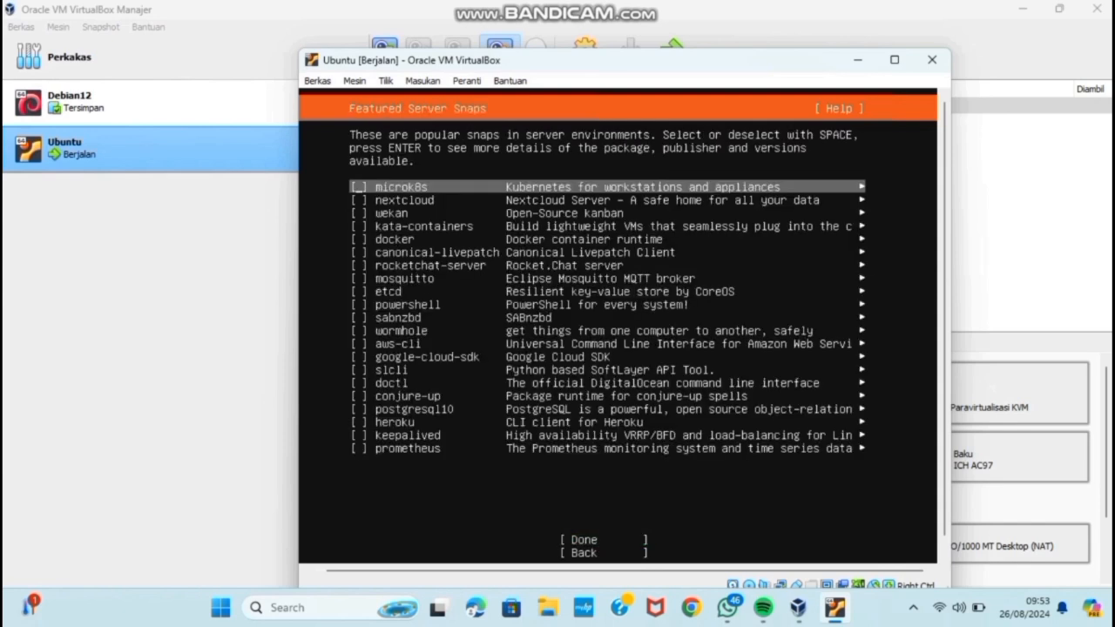
Finish the featured server snaps page without selecting any snap
{"action": "key", "text": "Down"}
{"action": "key", "text": "Down"}
{"action": "key", "text": "Down"}
{"action": "key", "text": "Down"}
{"action": "key", "text": "Down"}
{"action": "key", "text": "Down"}
{"action": "key", "text": "Down"}
{"action": "key", "text": "Down"}
{"action": "key", "text": "Down"}
{"action": "key", "text": "Down"}
{"action": "key", "text": "Down"}
{"action": "key", "text": "Down"}
{"action": "key", "text": "Down"}
{"action": "key", "text": "Down"}
{"action": "key", "text": "Down"}
{"action": "key", "text": "Down"}
{"action": "key", "text": "Down"}
{"action": "key", "text": "Down"}
{"action": "key", "text": "Down"}
{"action": "key", "text": "Down"}
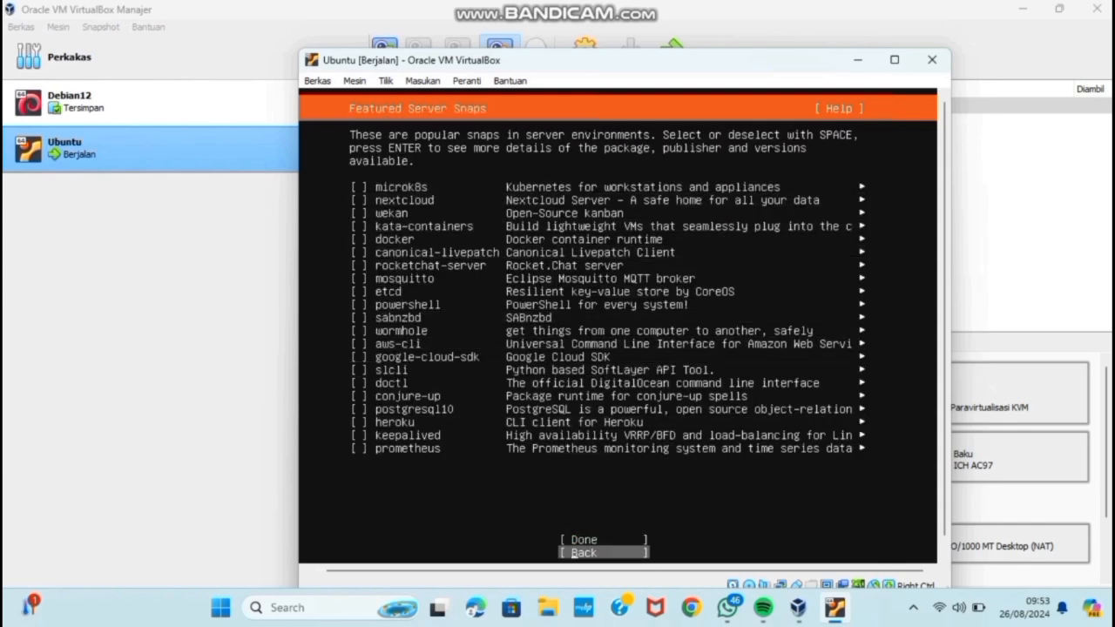
{"action": "key", "text": "Up"}
{"action": "key", "text": "Return"}
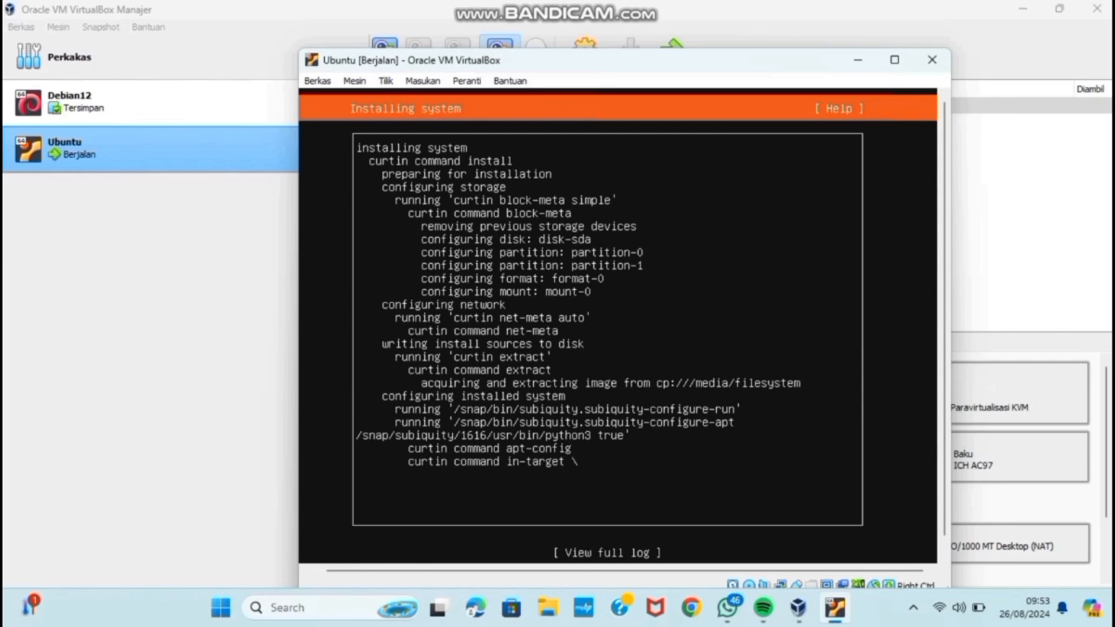
Examine the full installer log, and close both the log and the installation error report
{"action": "key", "text": "Down"}
{"action": "key", "text": "Return"}
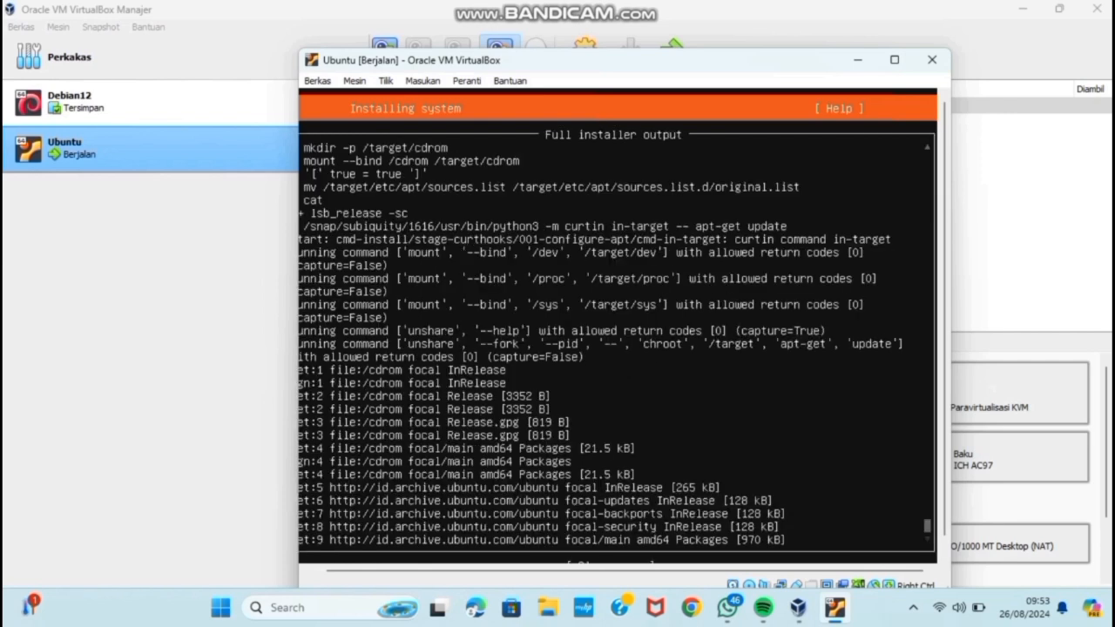
{"action": "key", "text": "Tab"}
{"action": "key", "text": "Return"}
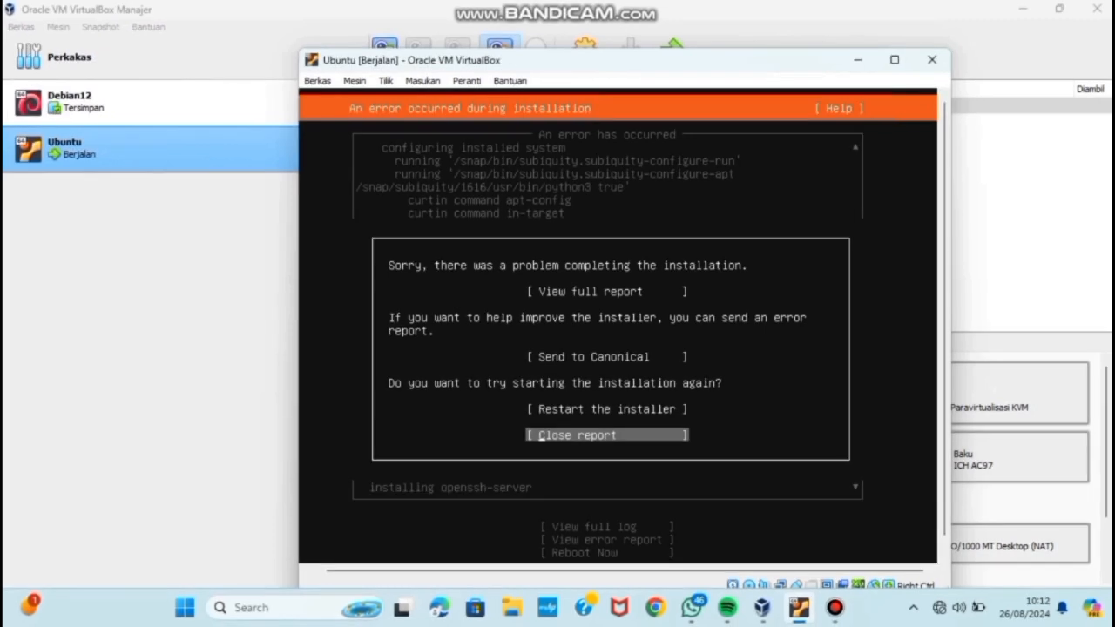
{"action": "key", "text": "Return"}
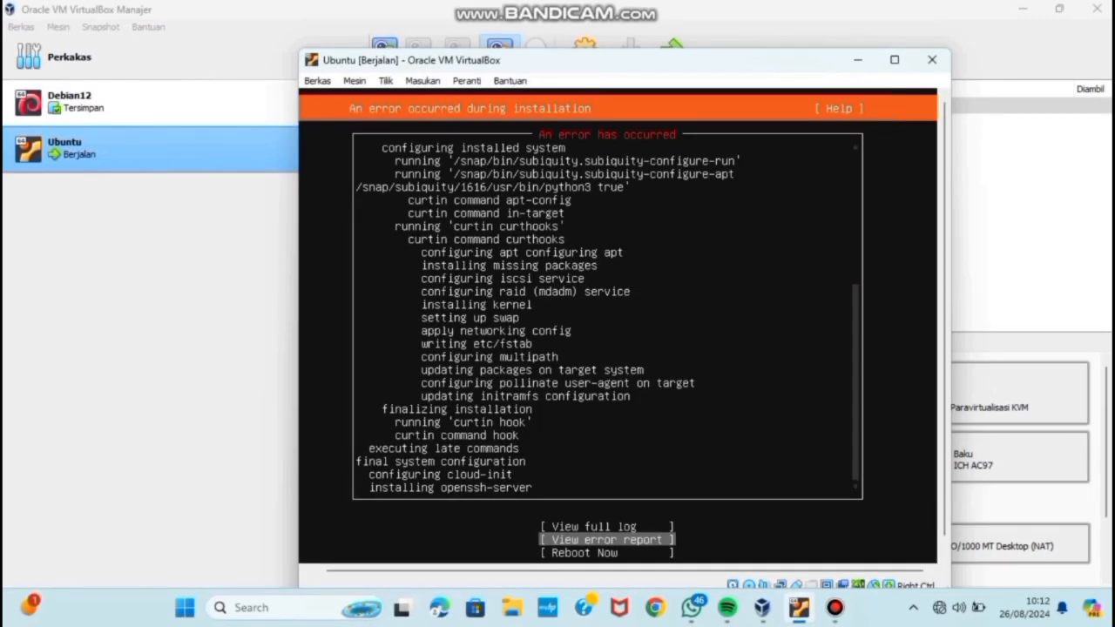
Reboot the virtual machine from the installer's error screen and continue past the request to remove the installation medium
{"action": "key", "text": "Down"}
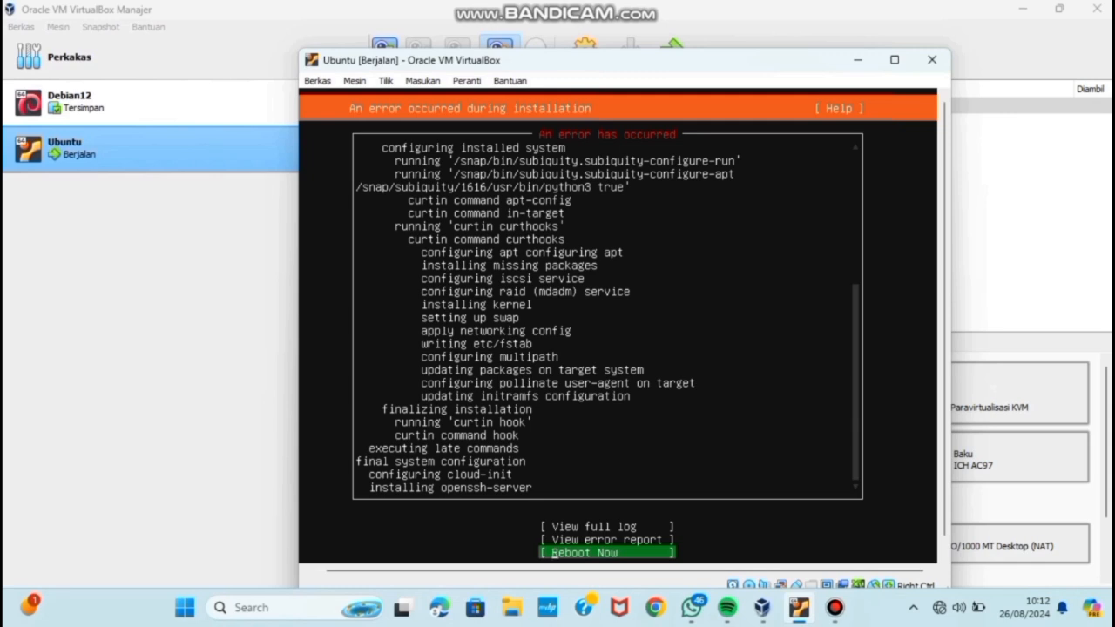
{"action": "key", "text": "Up"}
{"action": "key", "text": "Up"}
{"action": "key", "text": "Return"}
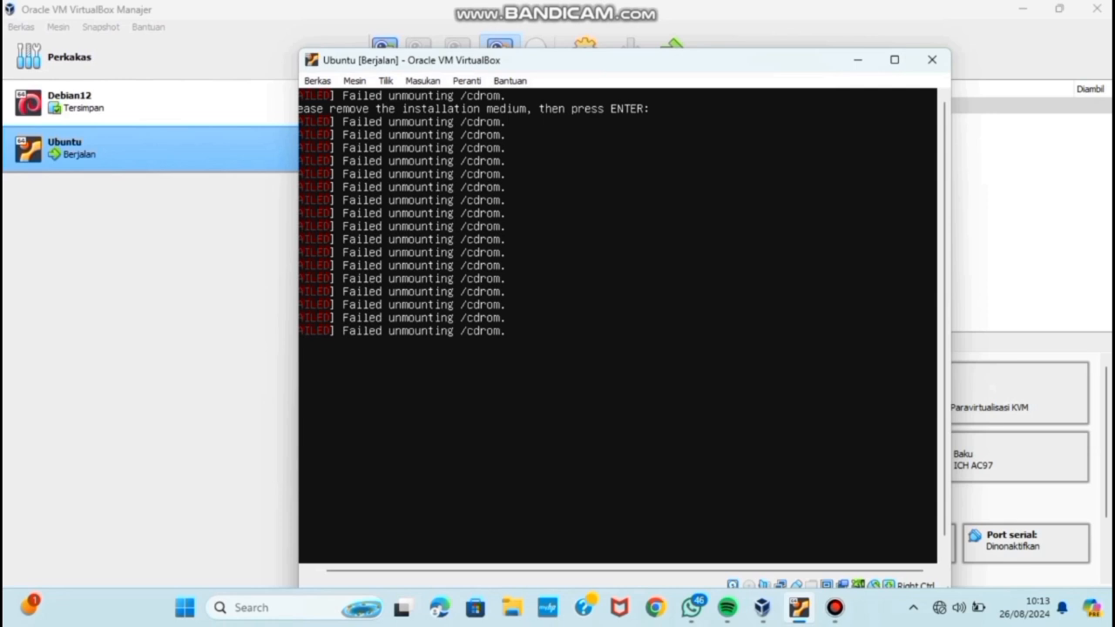
{"action": "key", "text": "Return"}
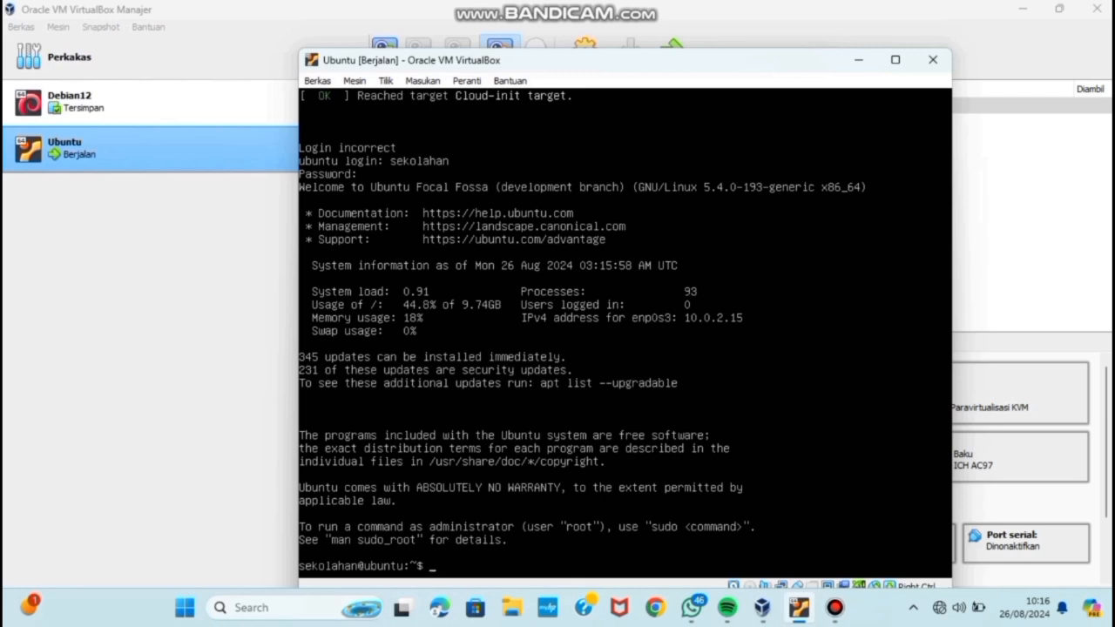
Clear the Ubuntu terminal and log out of the current session
{"action": "type", "text": "clear"}
{"action": "key", "text": "Return"}
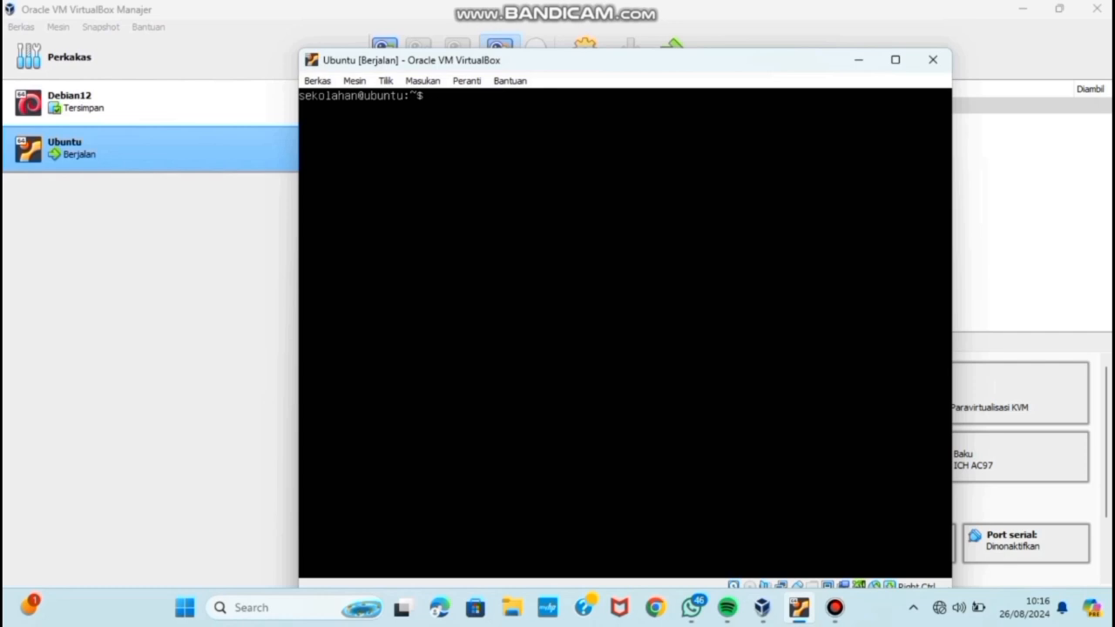
{"action": "type", "text": "logout"}
{"action": "key", "text": "Return"}
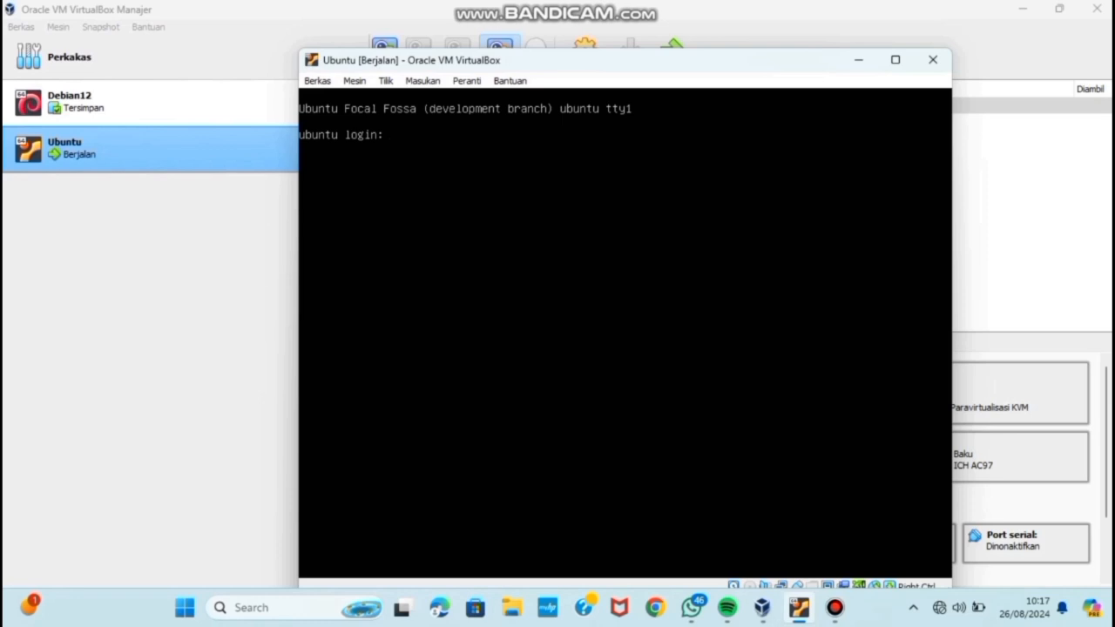
Log in to Ubuntu as sekolahan with the account password
{"action": "type", "text": "sekolahan"}
{"action": "key", "text": "Return"}
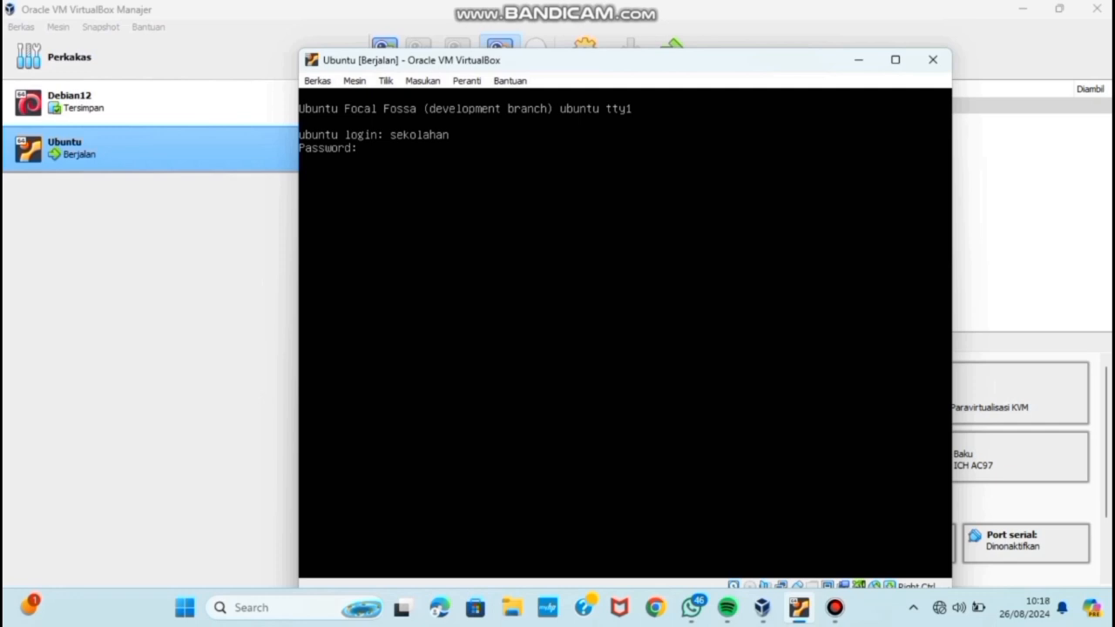
{"action": "key", "text": "Return"}
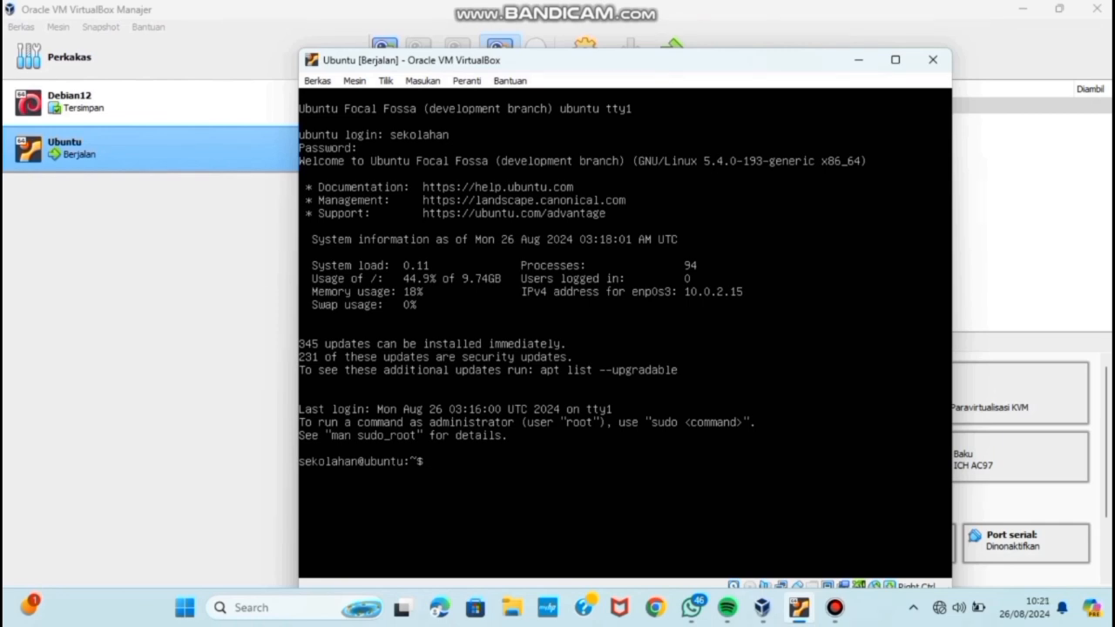
Close the Ubuntu machine by saving its state, and resume it from that saved state to a fresh prompt
{"action": "left_click", "coordinate": [933, 60]}
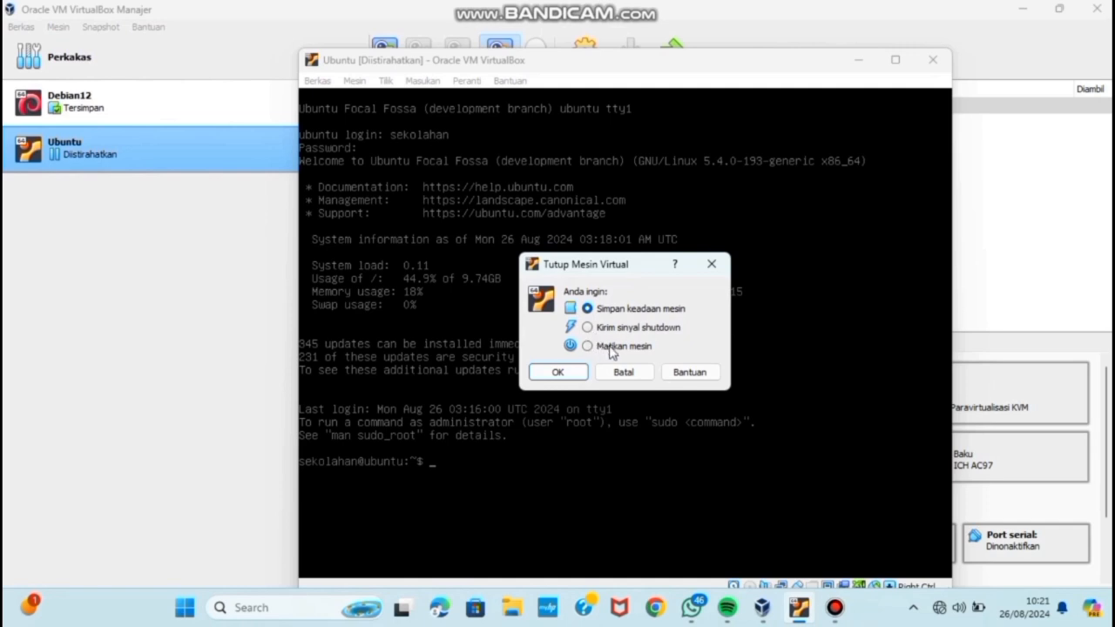
{"action": "left_click", "coordinate": [574, 376]}
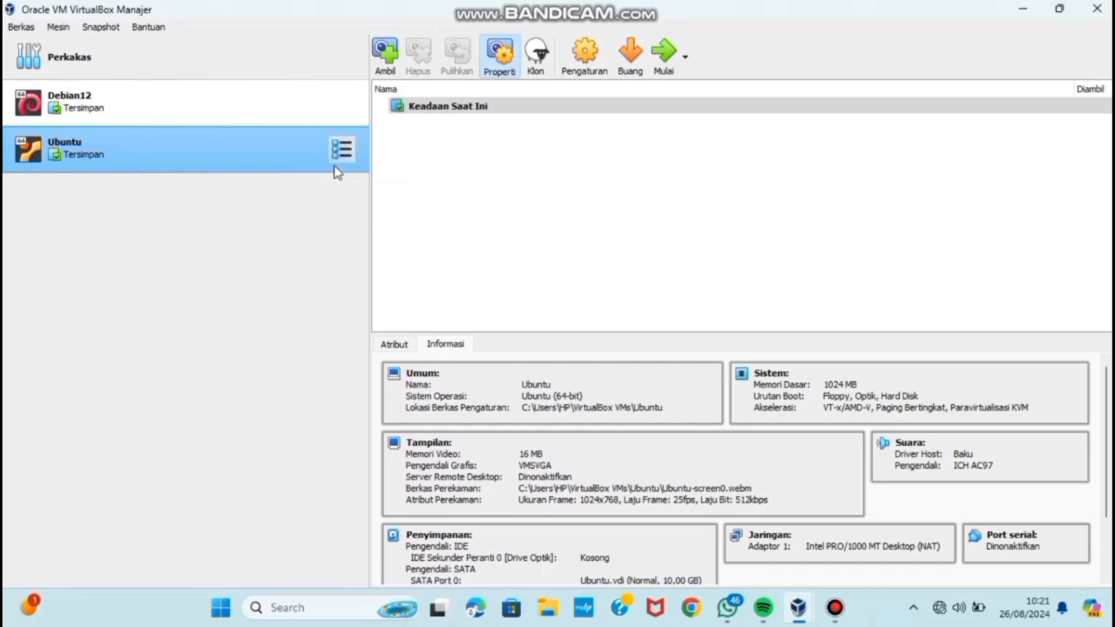
{"action": "left_click", "coordinate": [664, 54]}
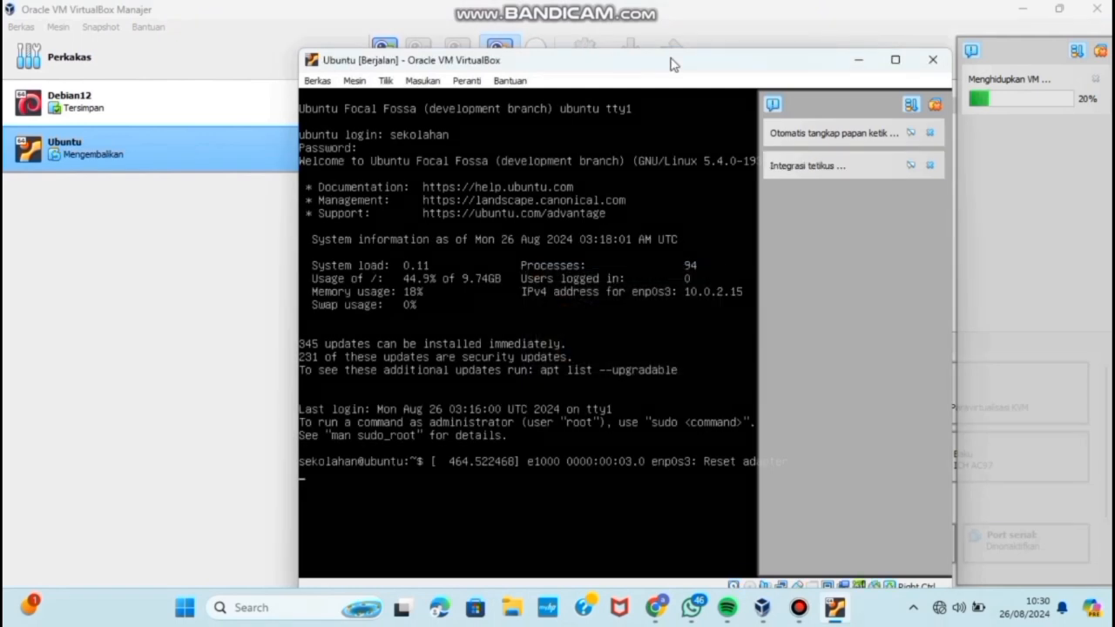
{"action": "key", "text": "Return"}
{"action": "key", "text": "Return"}
{"action": "key", "text": "Return"}
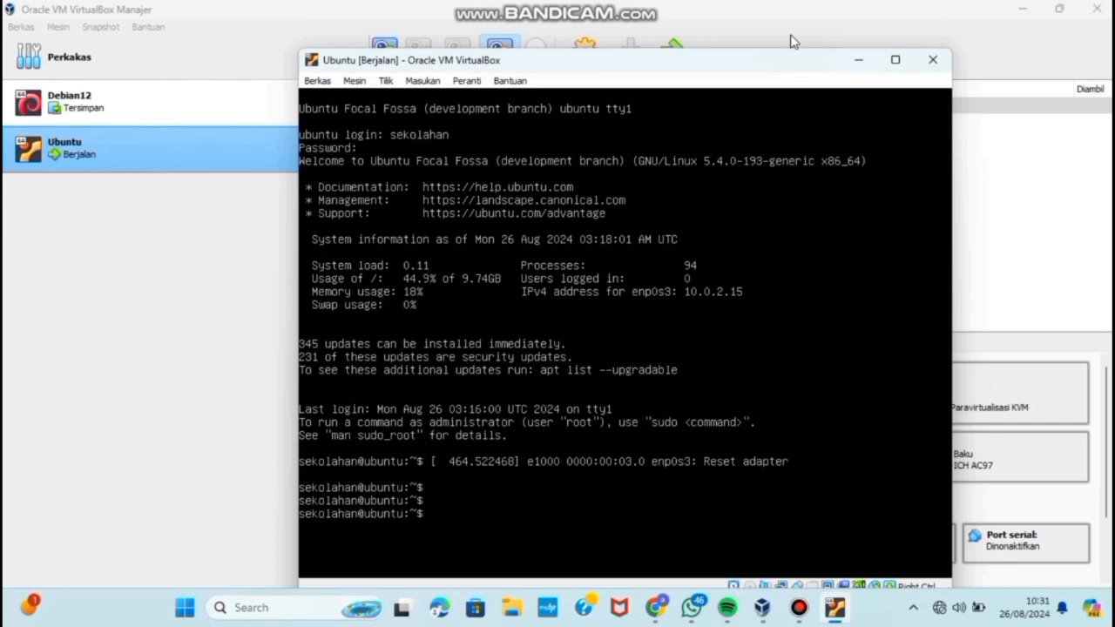
Close the Ubuntu machine by sending it the shutdown signal
{"action": "left_click", "coordinate": [932, 59]}
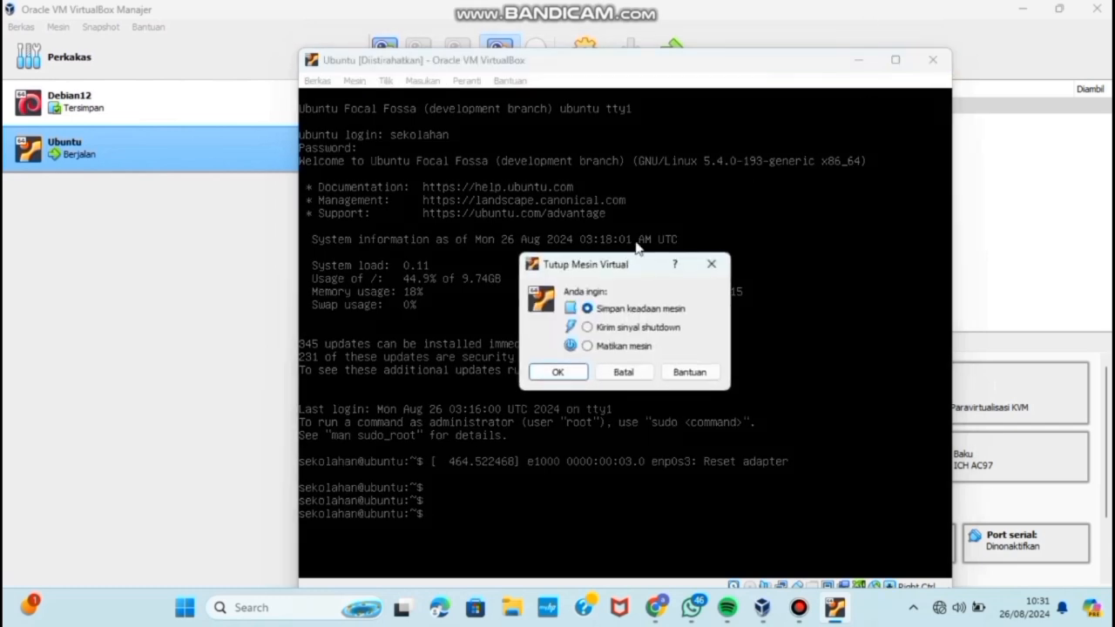
{"action": "left_click", "coordinate": [598, 327]}
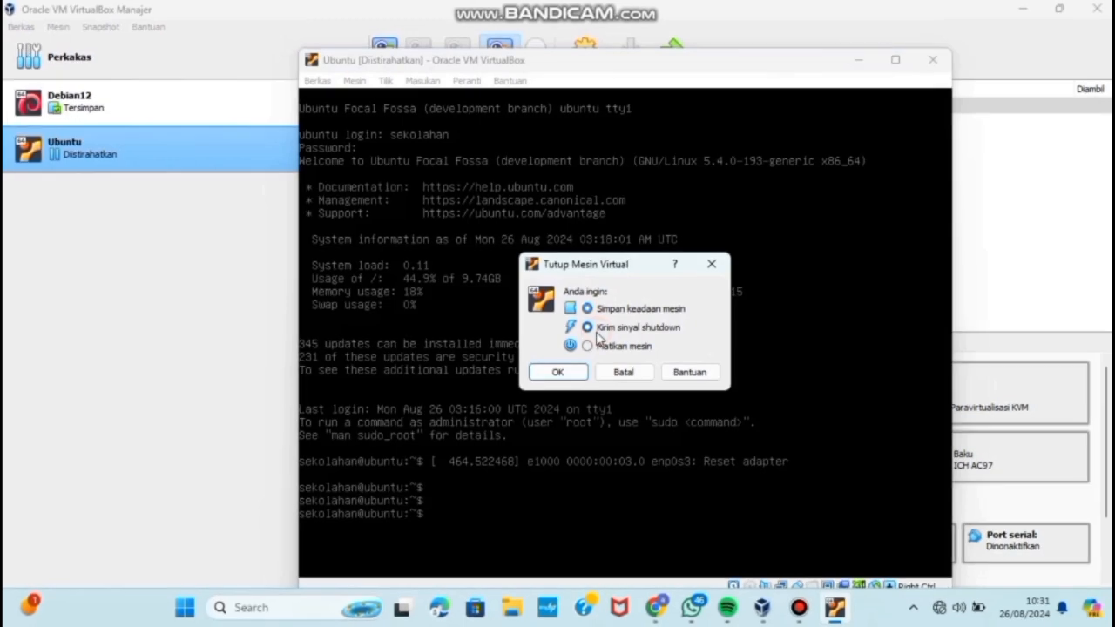
{"action": "left_click", "coordinate": [557, 372]}
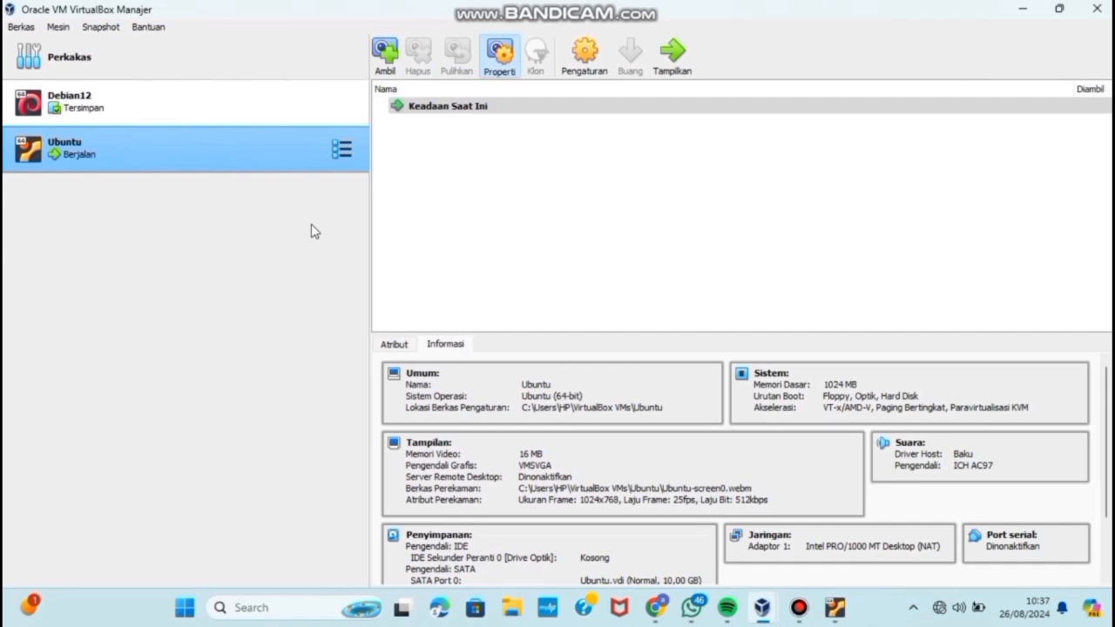
Start the Ubuntu machine again and close it with the power-off option (Matikan mesin)
{"action": "left_click", "coordinate": [658, 68]}
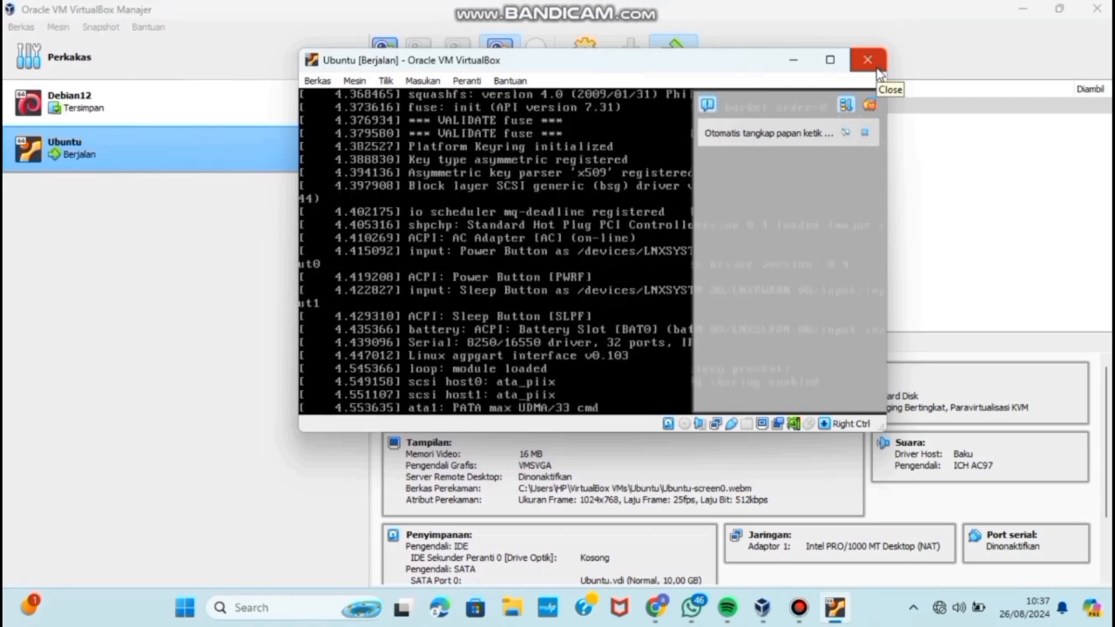
{"action": "left_click", "coordinate": [867, 59]}
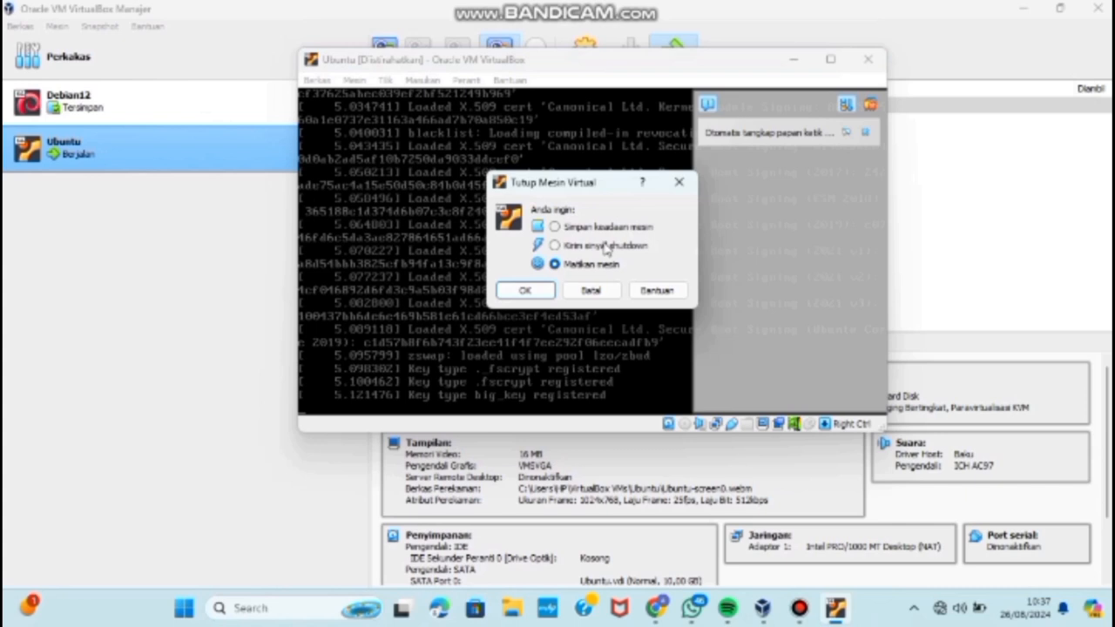
{"action": "left_click", "coordinate": [525, 290]}
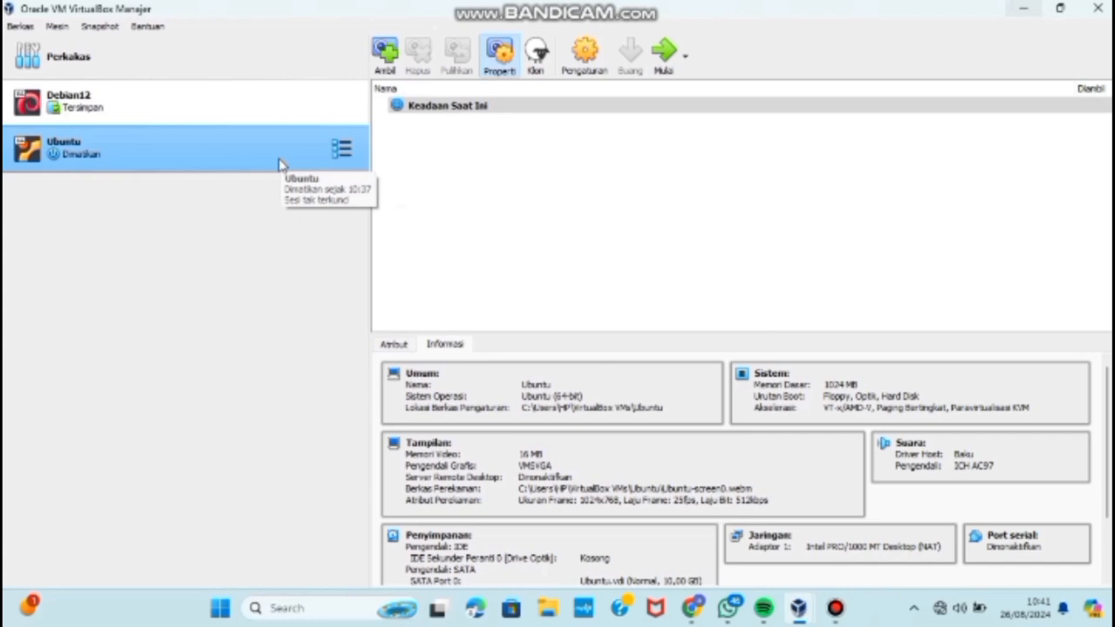
Create a full clone (Klon penuh) of the Ubuntu machine named "Ubuntu 2", keeping the default path and MAC address policy
{"action": "right_click", "coordinate": [279, 161]}
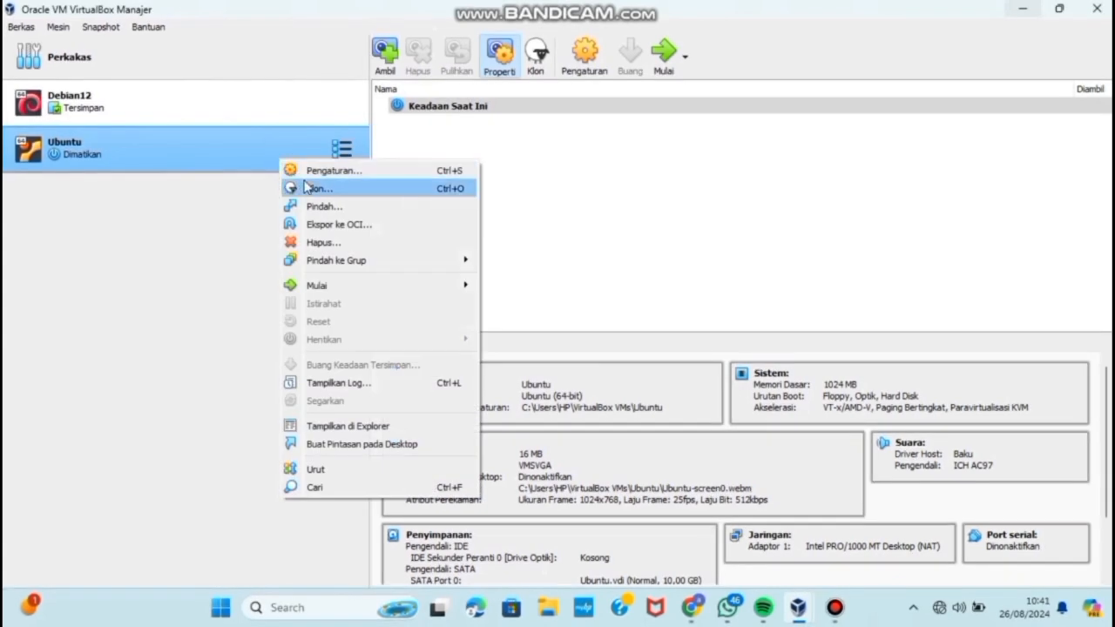
{"action": "left_click", "coordinate": [307, 187]}
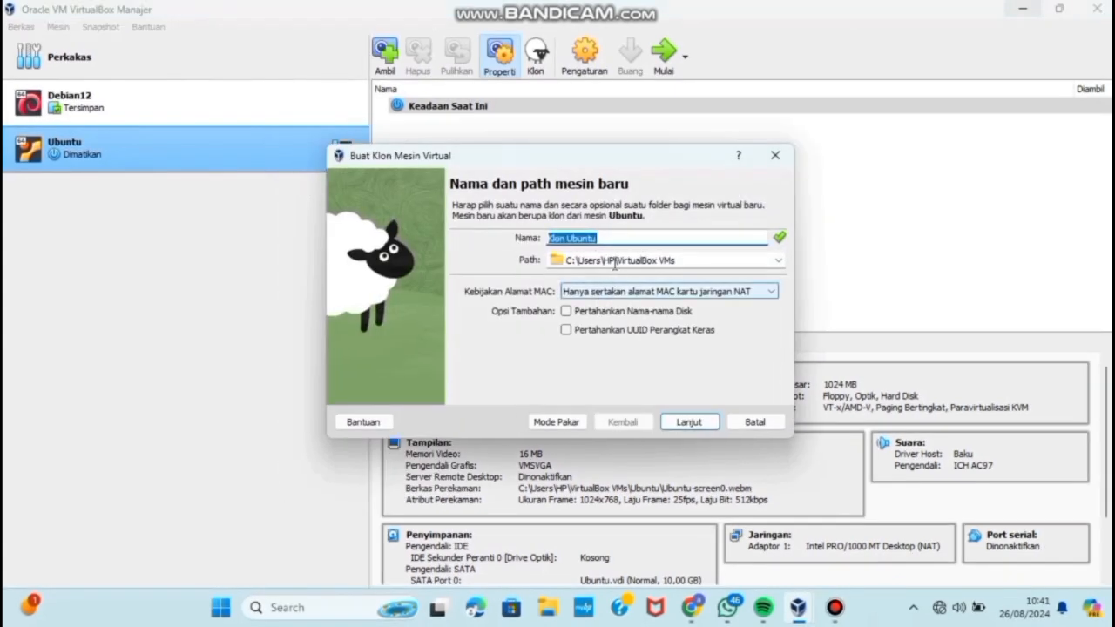
{"action": "key", "text": "BackSpace"}
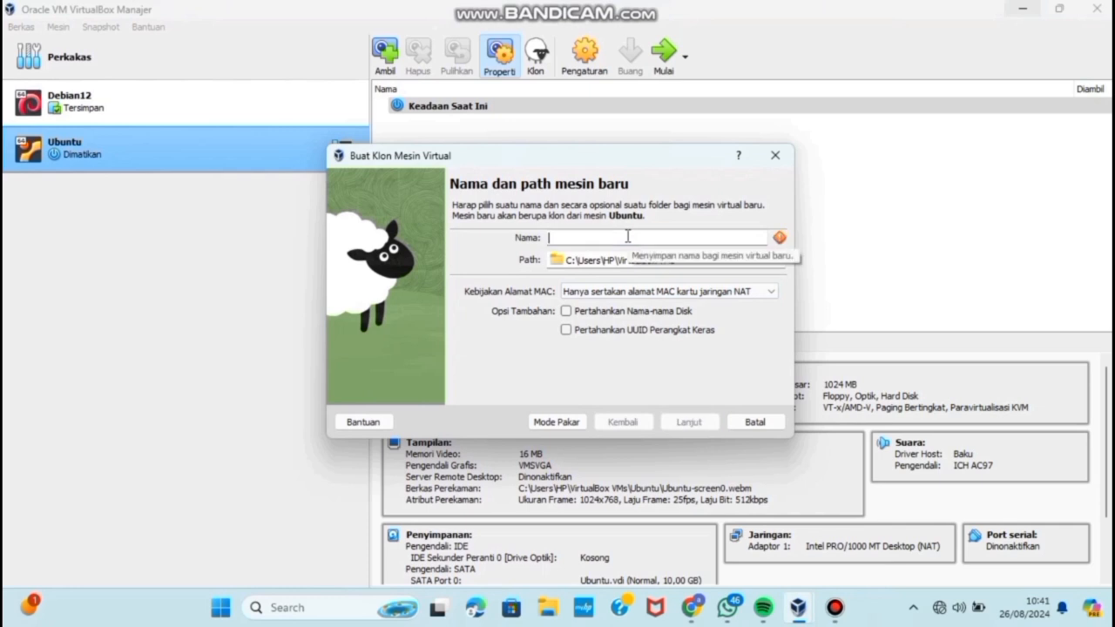
{"action": "type", "text": "U"}
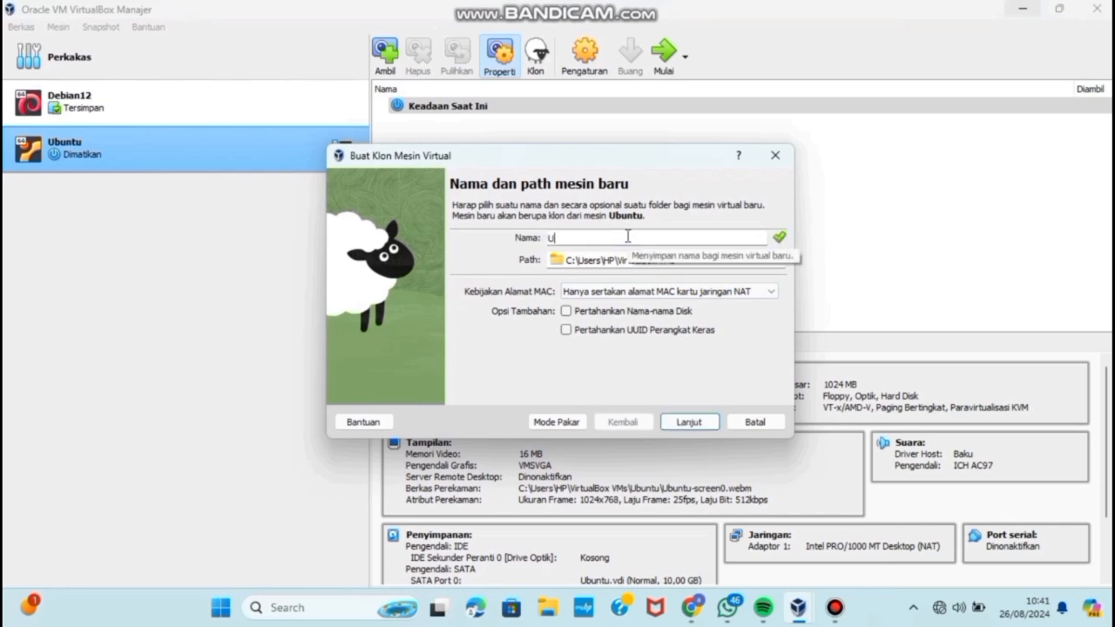
{"action": "type", "text": "buntu 2"}
{"action": "left_click", "coordinate": [672, 423]}
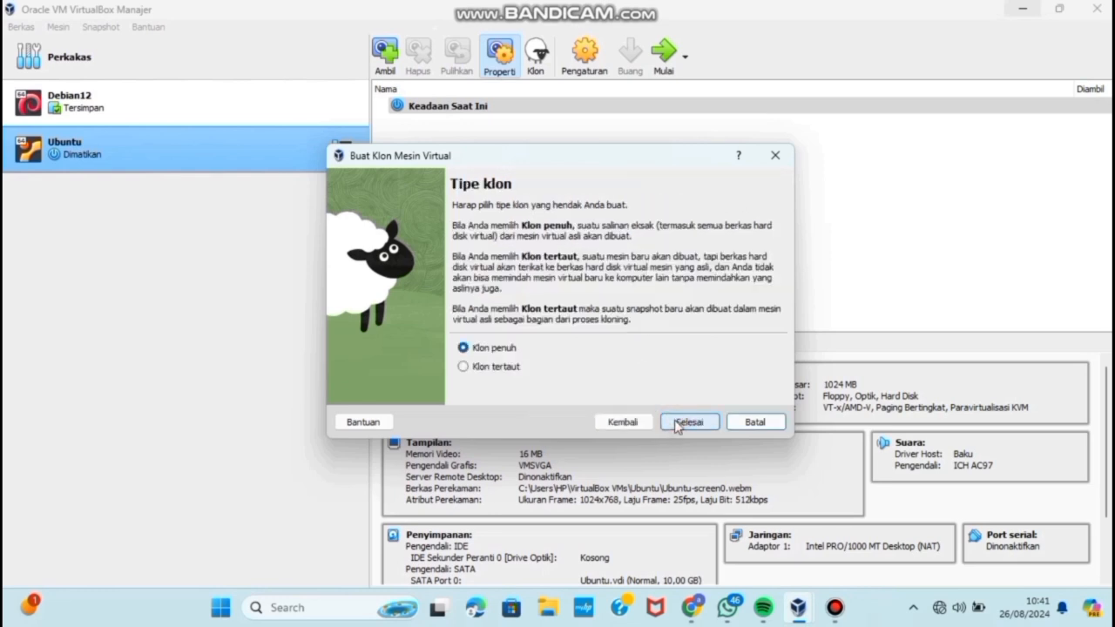
{"action": "left_click", "coordinate": [677, 423]}
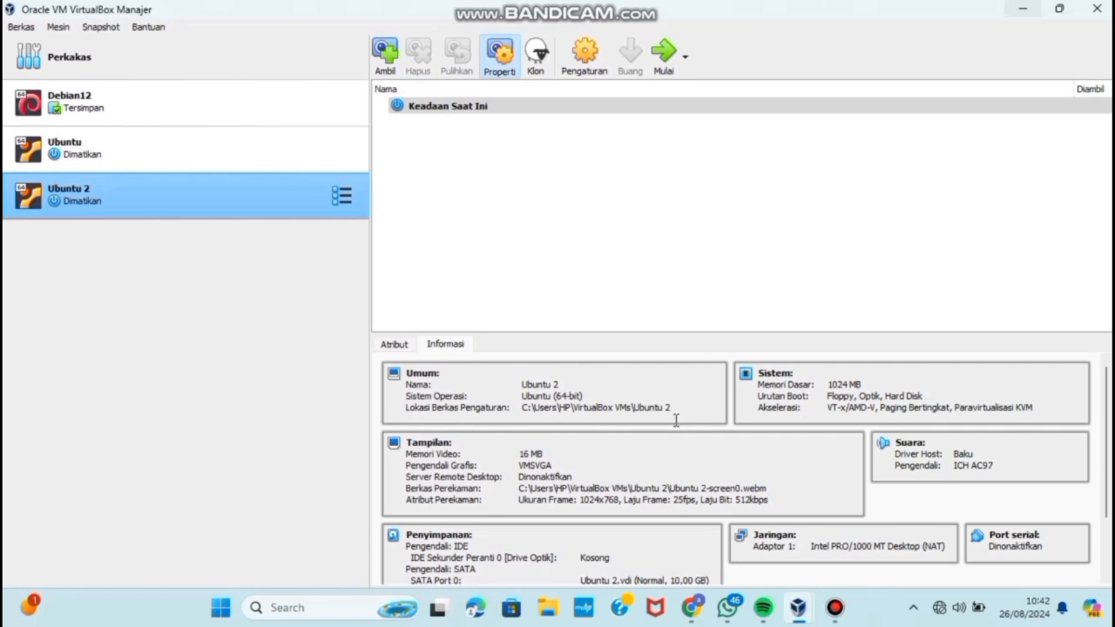
Start the Ubuntu 2 machine and enter sekolahan as the login name
{"action": "left_click", "coordinate": [664, 54]}
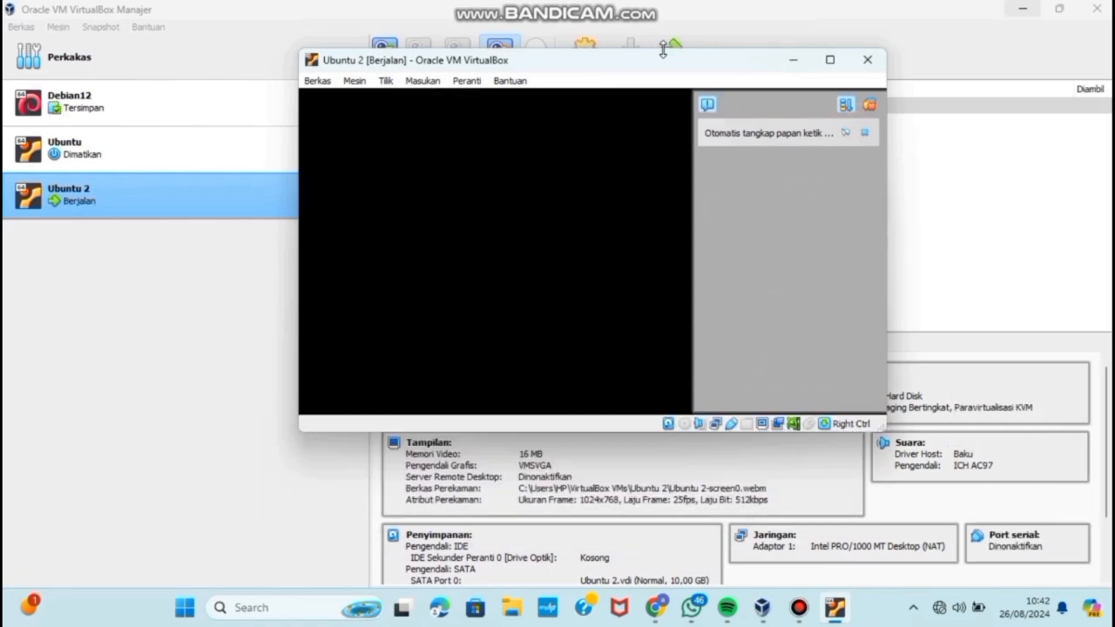
{"action": "key", "text": "Return"}
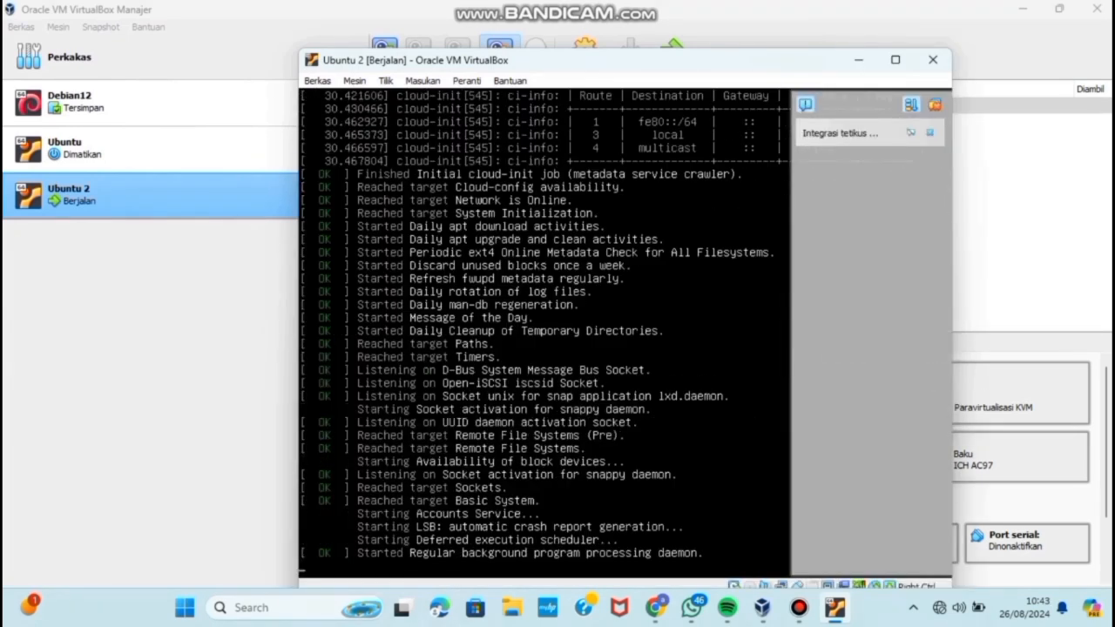
{"action": "type", "text": "sekolahan"}
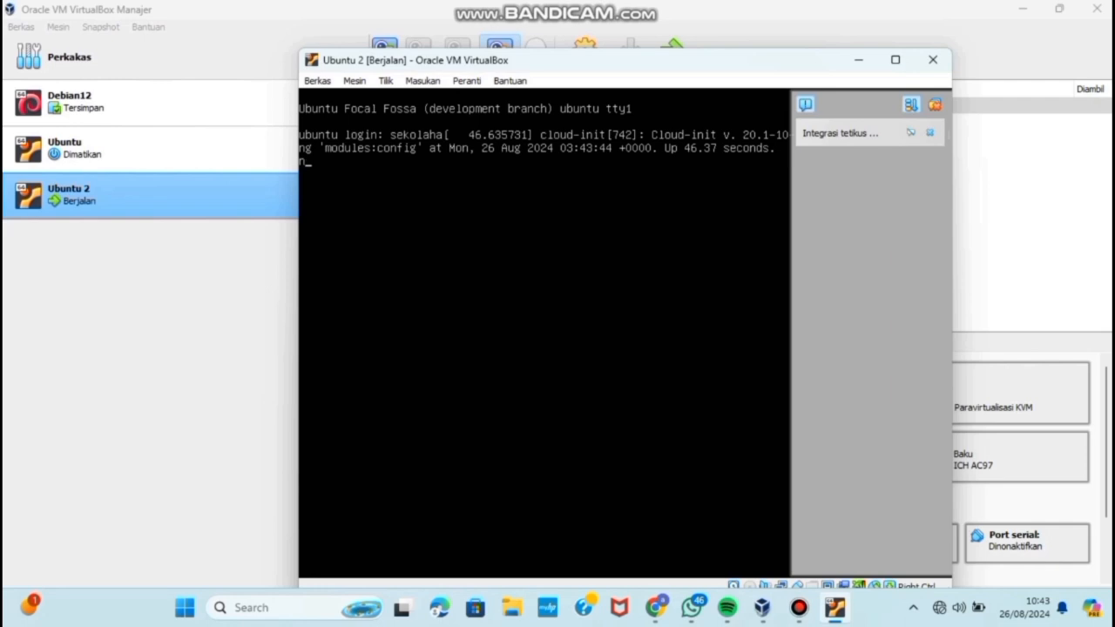
{"action": "key", "text": "Return"}
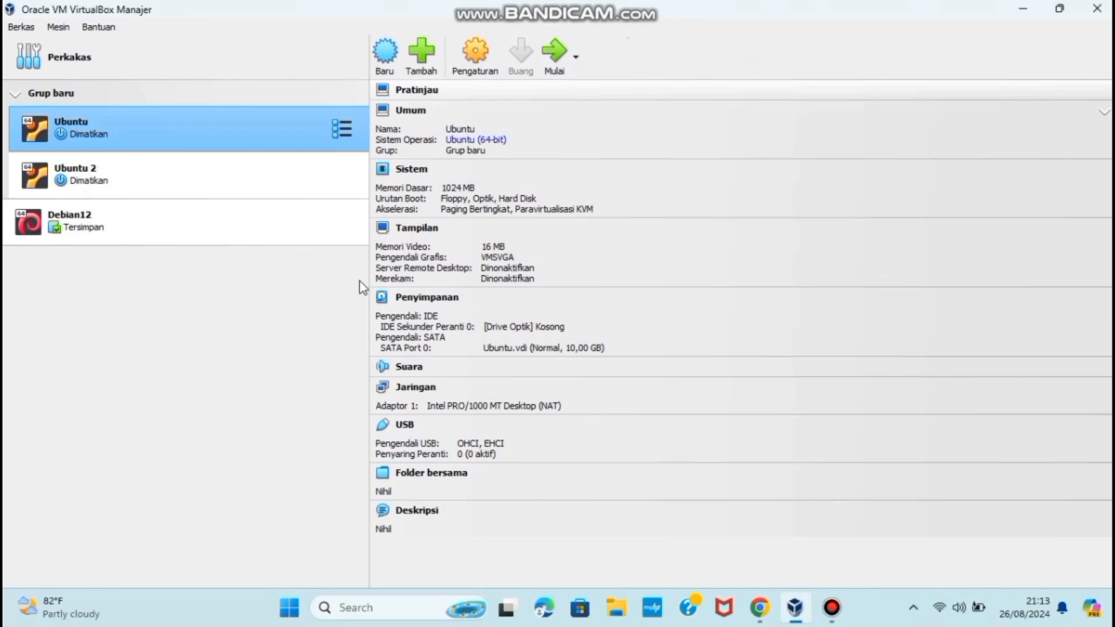
Take a snapshot of the Ubuntu machine named "default state" without a description
{"action": "left_click", "coordinate": [337, 132]}
{"action": "left_click", "coordinate": [402, 162]}
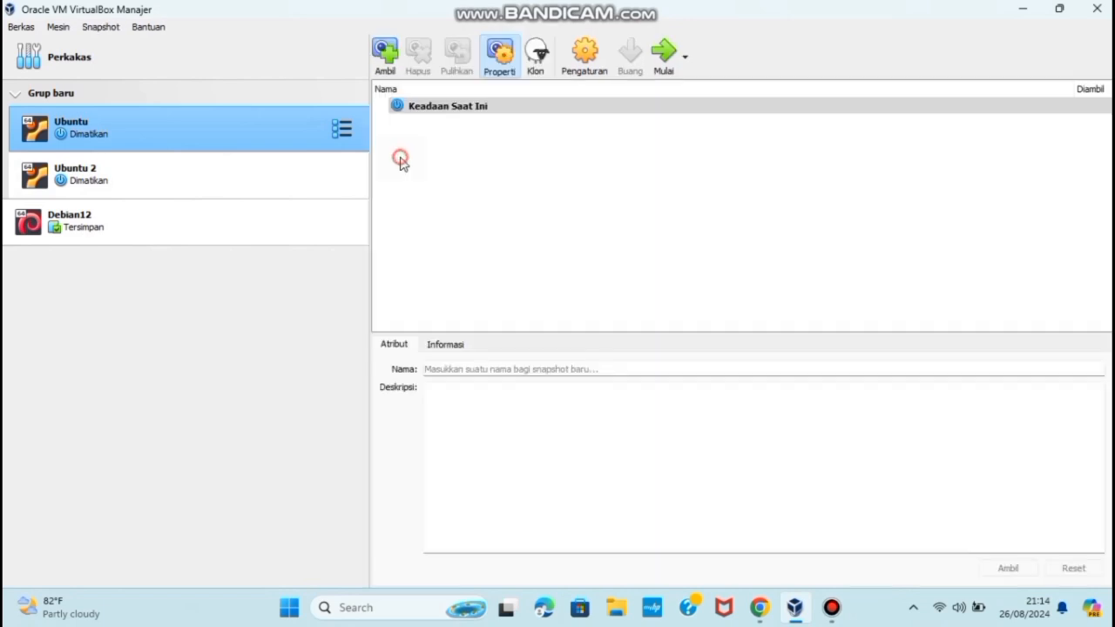
{"action": "left_click", "coordinate": [385, 61]}
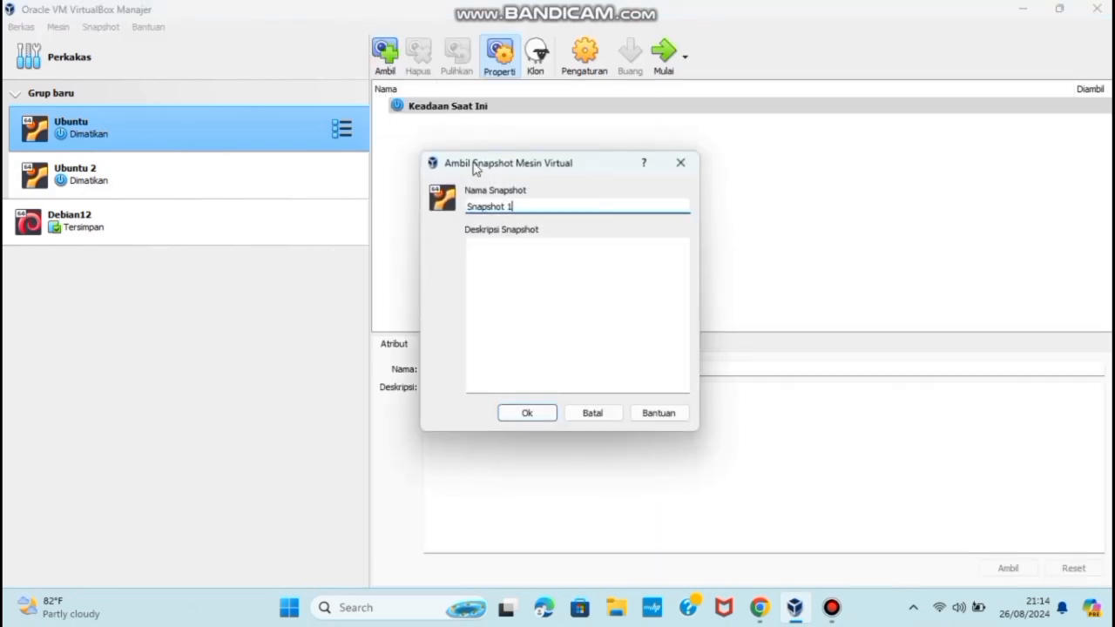
{"action": "key", "text": "BackSpace"}
{"action": "key", "text": "BackSpace"}
{"action": "key", "text": "BackSpace"}
{"action": "key", "text": "BackSpace"}
{"action": "key", "text": "BackSpace"}
{"action": "key", "text": "BackSpace"}
{"action": "key", "text": "BackSpace"}
{"action": "key", "text": "BackSpace"}
{"action": "key", "text": "BackSpace"}
{"action": "key", "text": "BackSpace"}
{"action": "type", "text": "defau"}
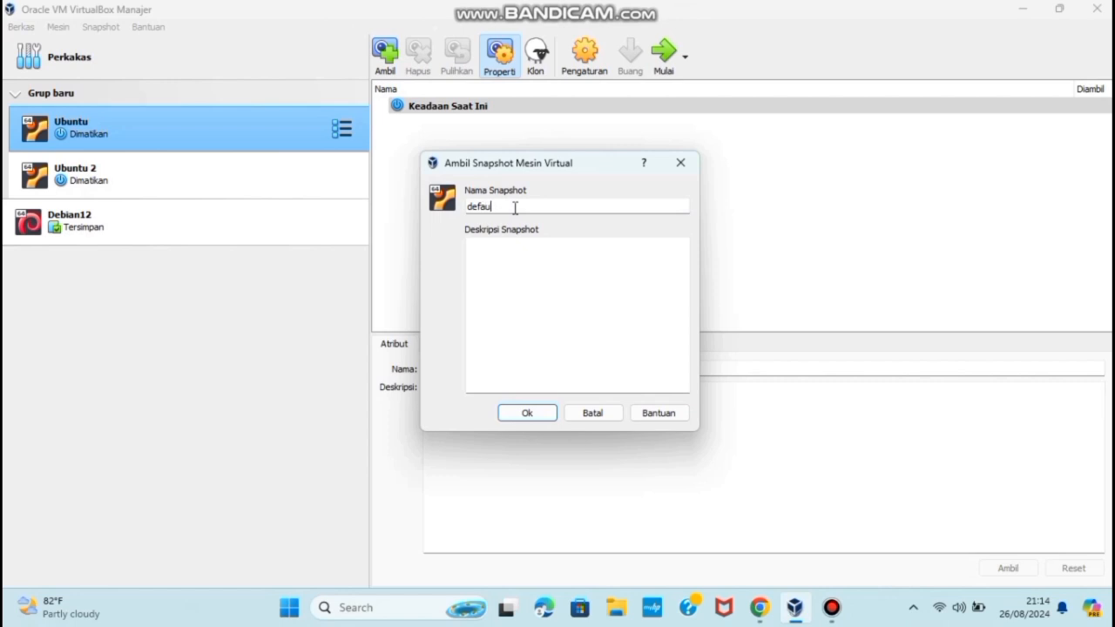
{"action": "type", "text": "lt state"}
{"action": "left_click", "coordinate": [526, 415]}
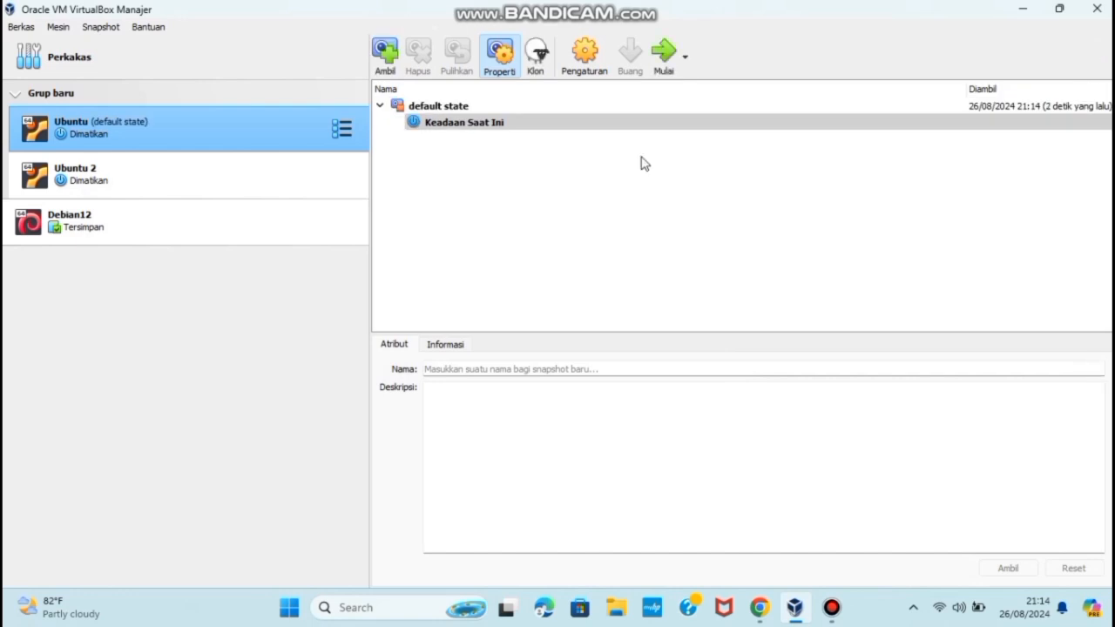
Start the Ubuntu machine and log in as sekolahan with the account password
{"action": "left_click", "coordinate": [664, 58]}
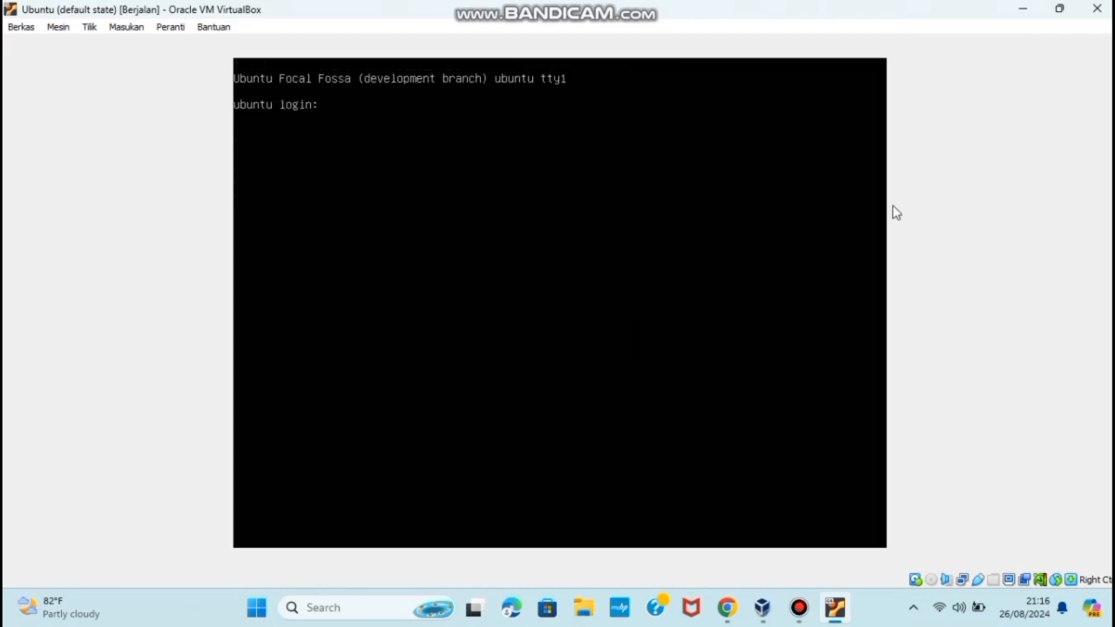
{"action": "left_click", "coordinate": [893, 206]}
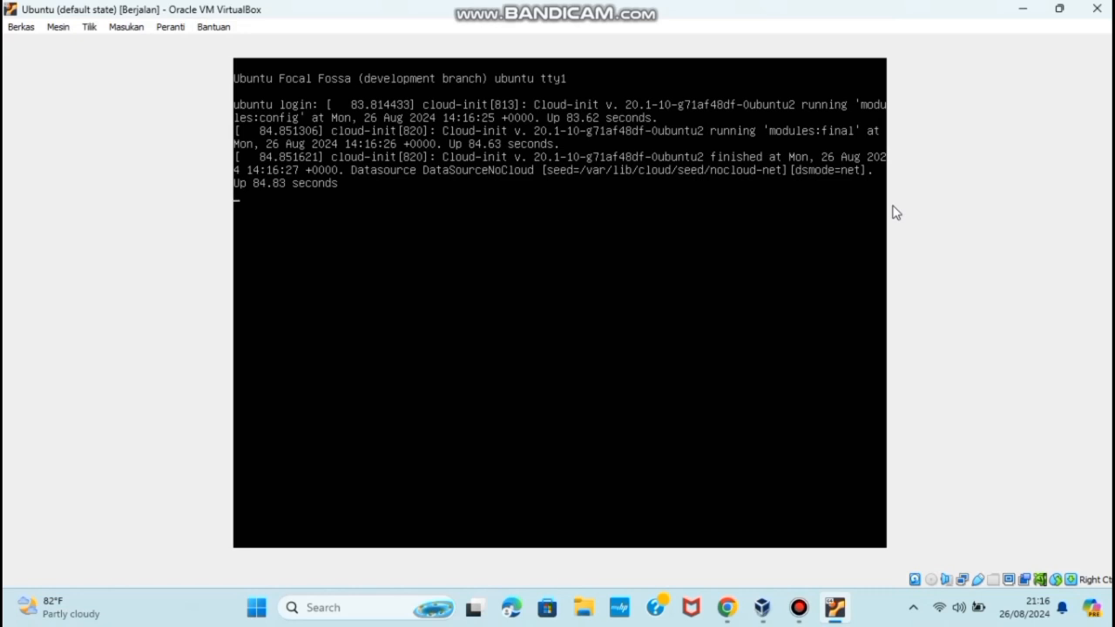
{"action": "key", "text": "Return"}
{"action": "type", "text": "sekolahan"}
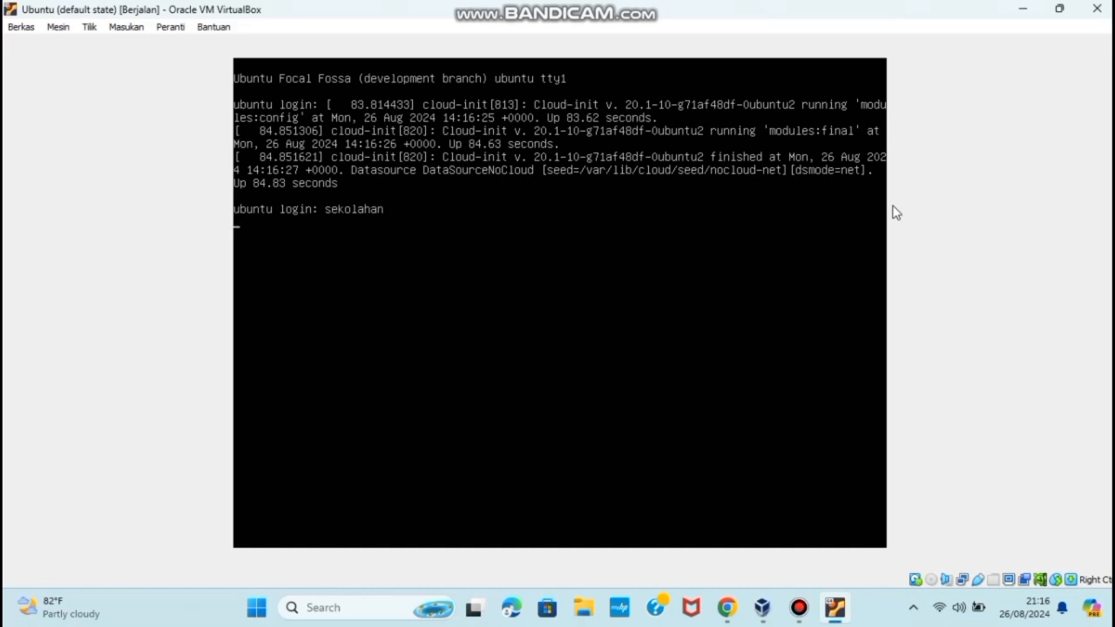
{"action": "key", "text": "Return"}
{"action": "key", "text": "Return"}
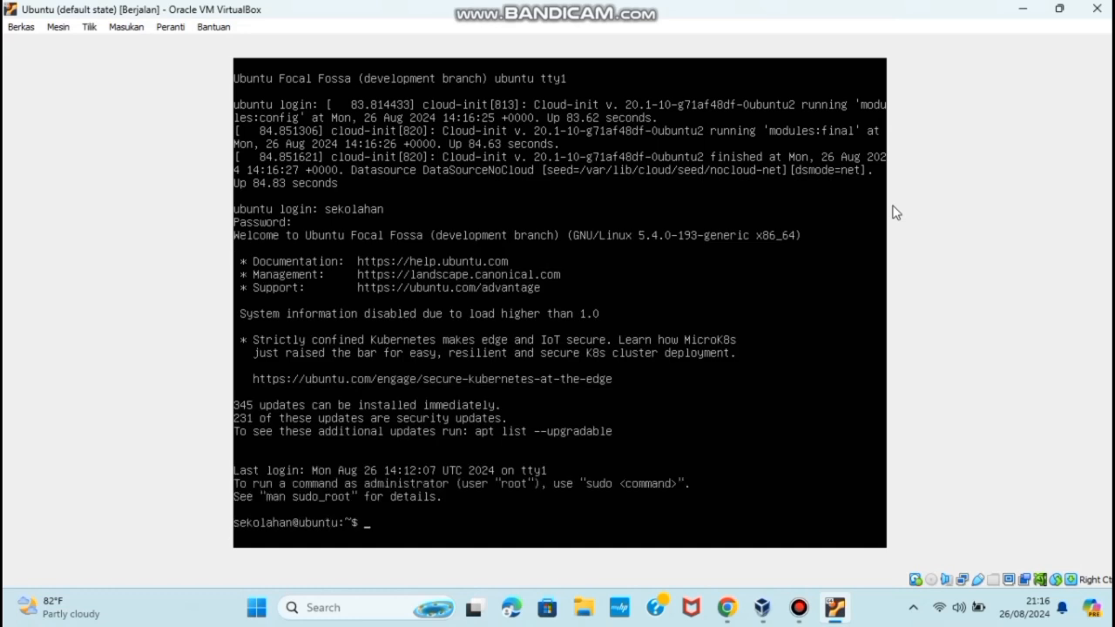
List the files in the Ubuntu machine's home directory with ls
{"action": "key", "text": "Return"}
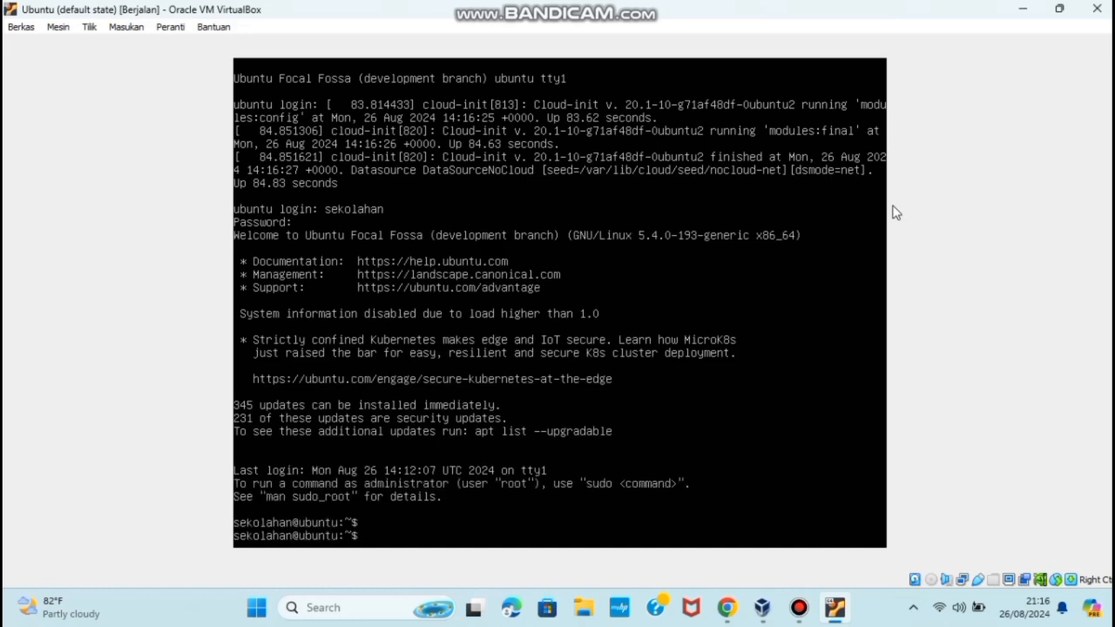
{"action": "type", "text": "ls"}
{"action": "key", "text": "Return"}
Try to create the files a.txt, b.txt, c.txt and d.txt in the home directory
{"action": "type", "text": "tuoch"}
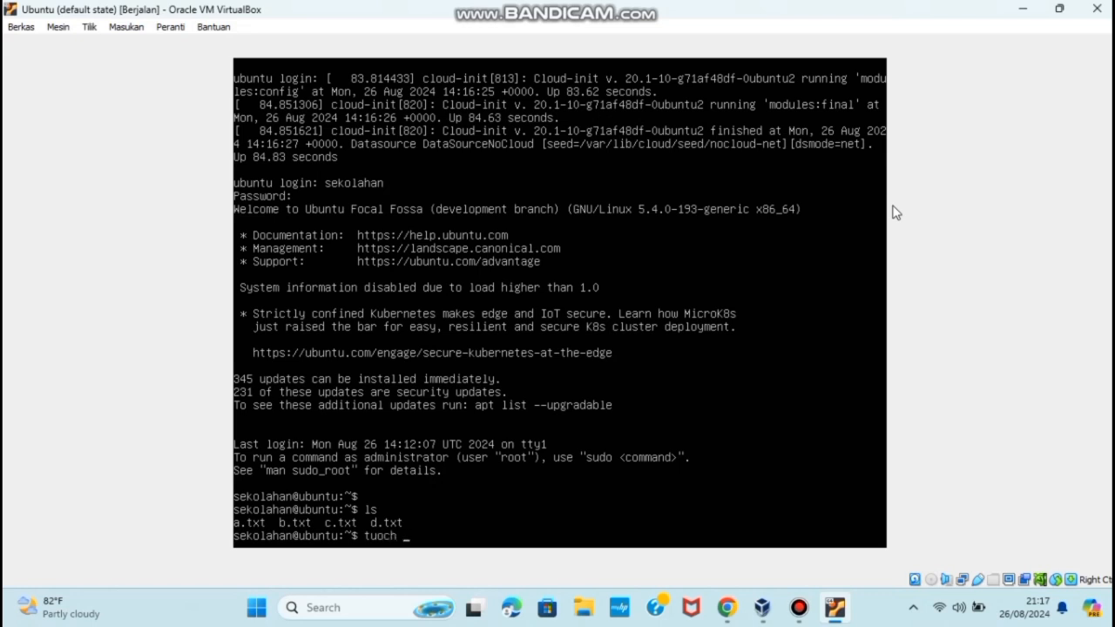
{"action": "type", "text": "a.txt b.txt c.txt d.txt"}
{"action": "key", "text": "Return"}
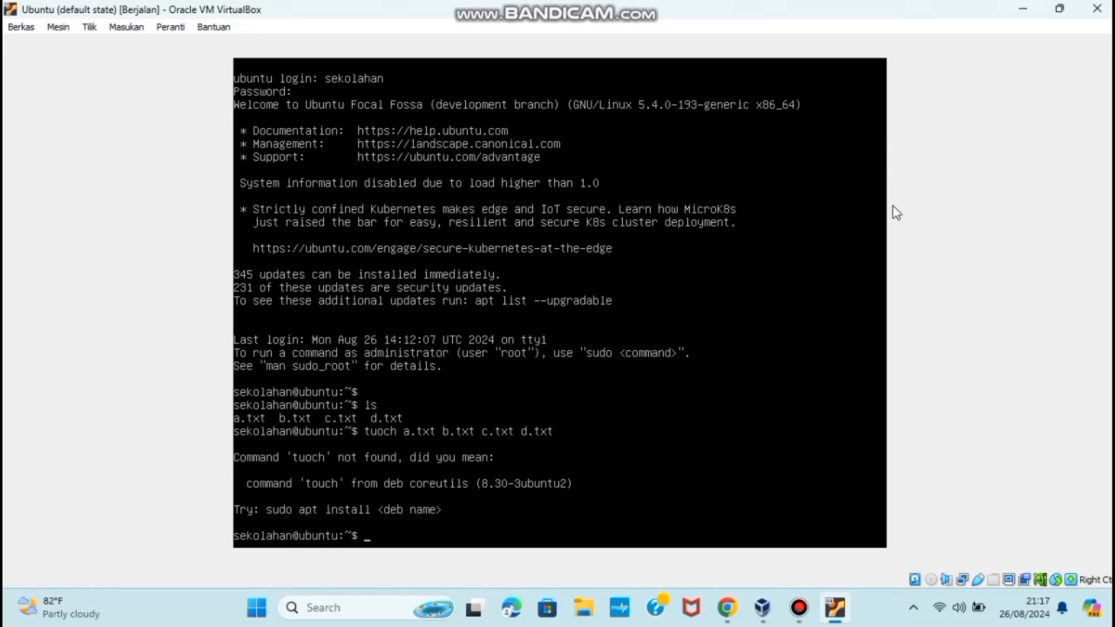
Power off the Ubuntu machine (Matikan mesin) and restore its "default state" snapshot
{"action": "left_click", "coordinate": [1094, 9]}
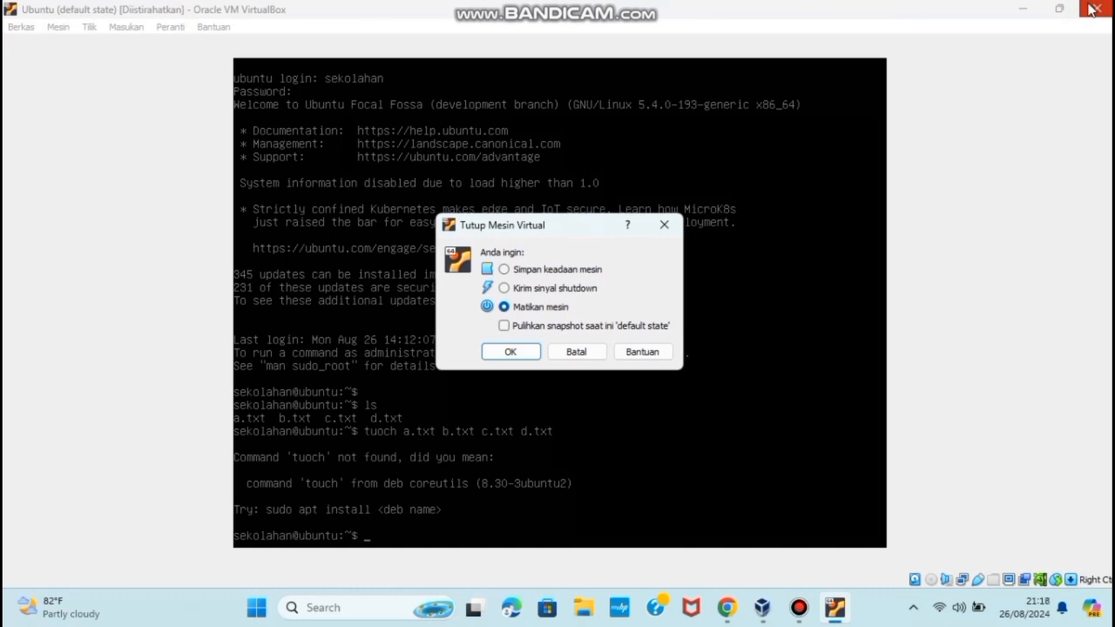
{"action": "left_click", "coordinate": [504, 325]}
{"action": "left_click", "coordinate": [512, 359]}
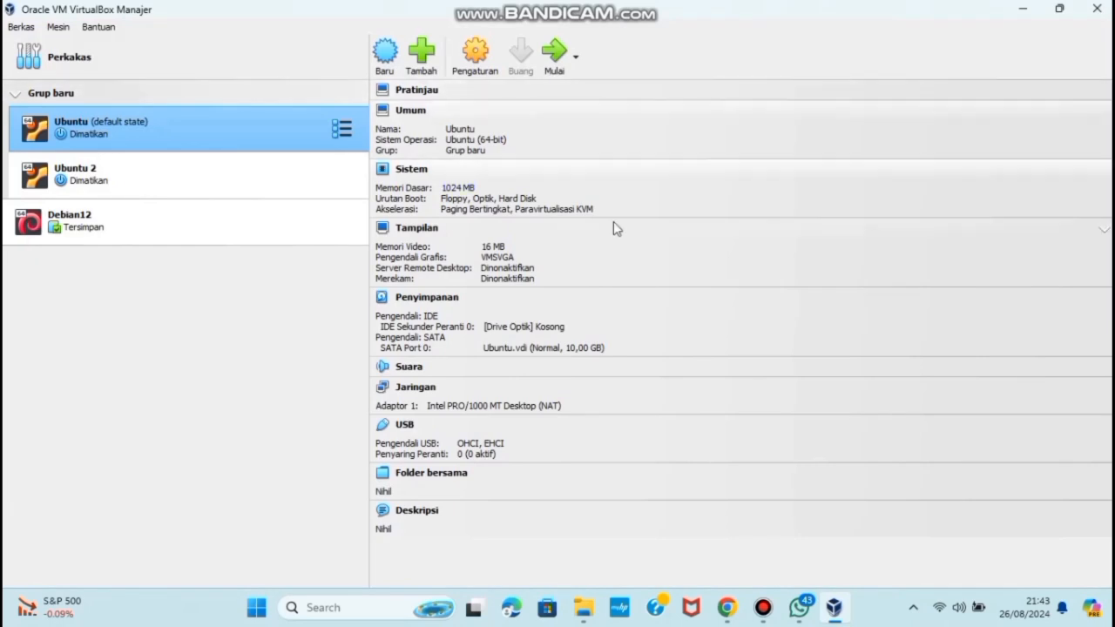
Start exporting the Ubuntu machine to OCI and set the destination file to Ubuntu.ova in the Downloads folder
{"action": "left_click", "coordinate": [347, 140]}
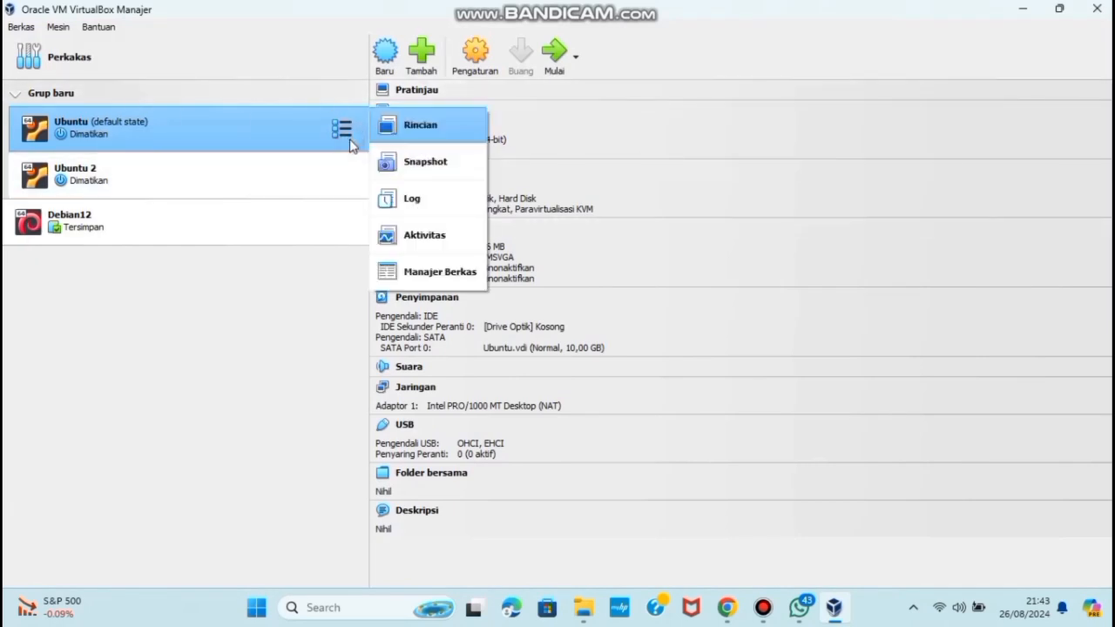
{"action": "right_click", "coordinate": [288, 126]}
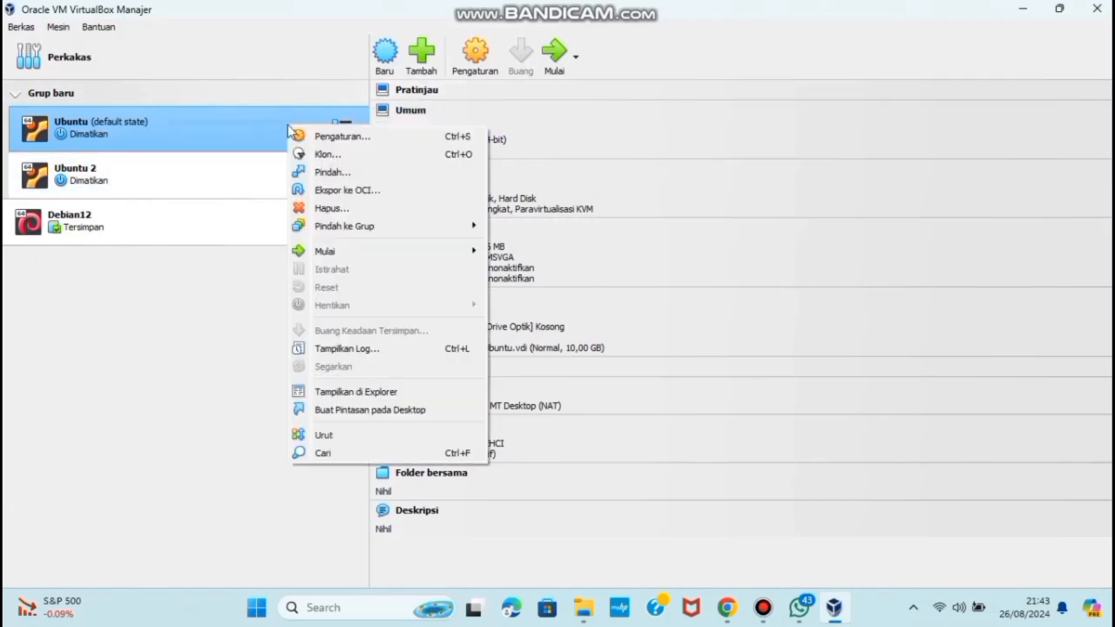
{"action": "left_click", "coordinate": [339, 191]}
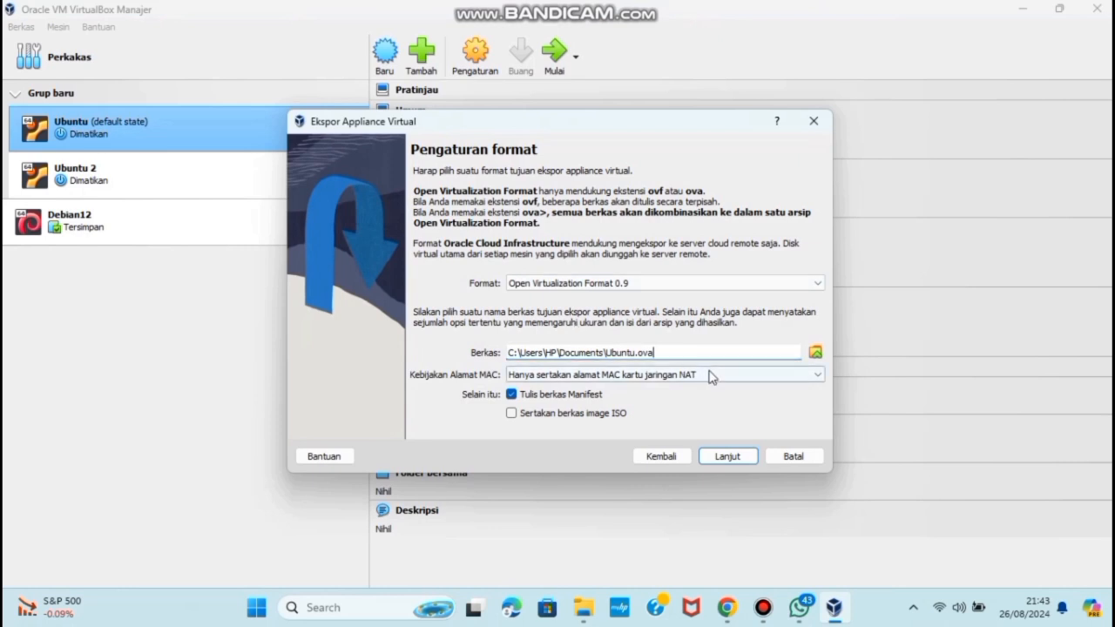
{"action": "left_click", "coordinate": [816, 352]}
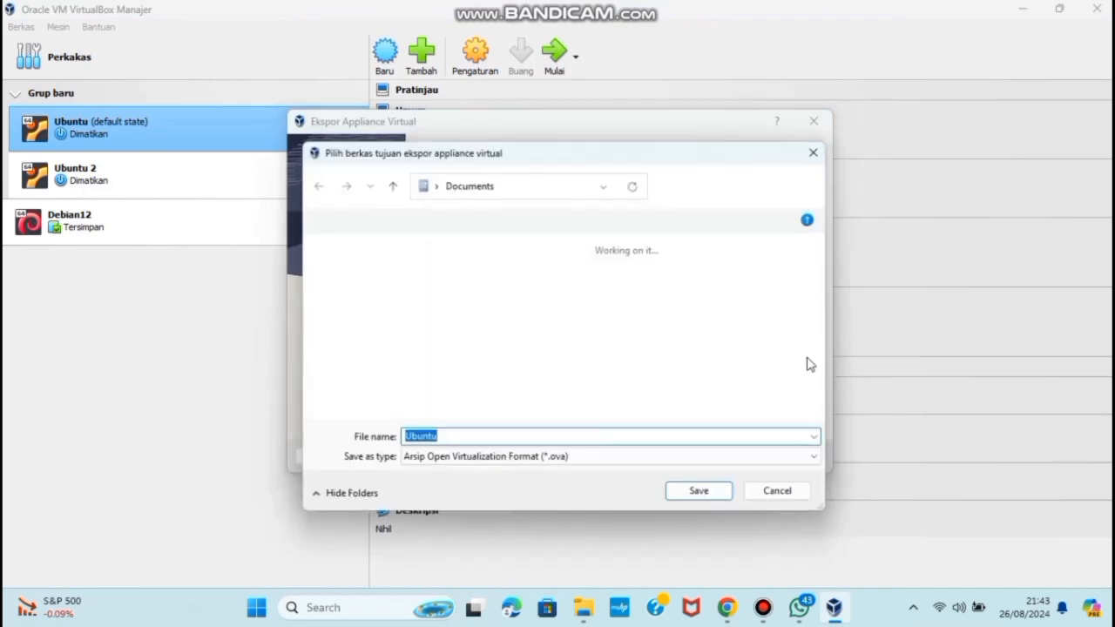
{"action": "left_click", "coordinate": [349, 343]}
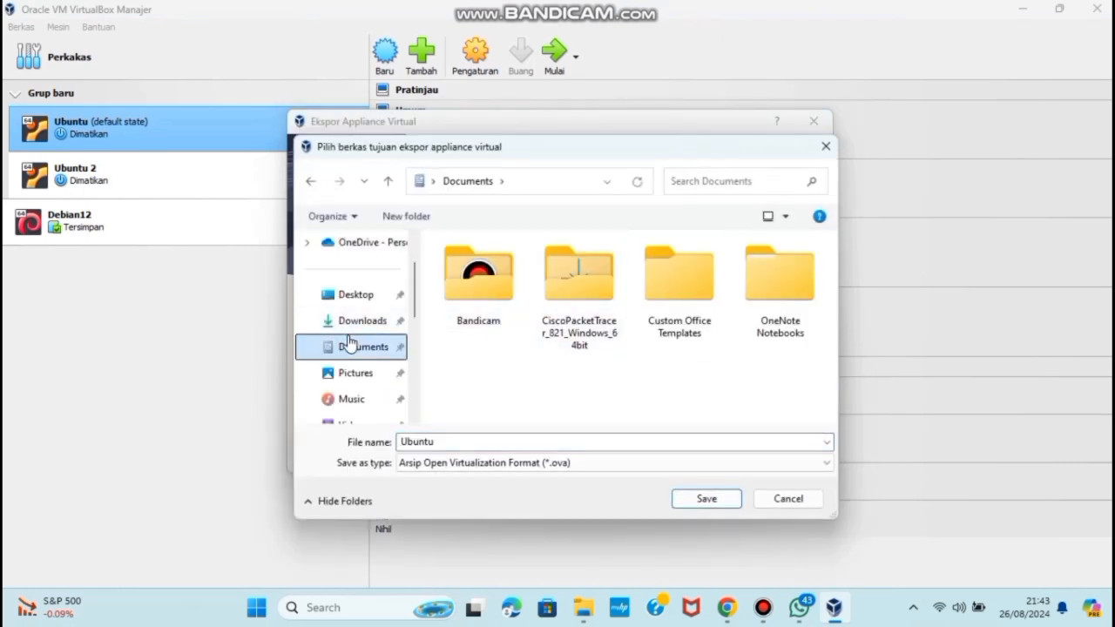
{"action": "left_click", "coordinate": [350, 372]}
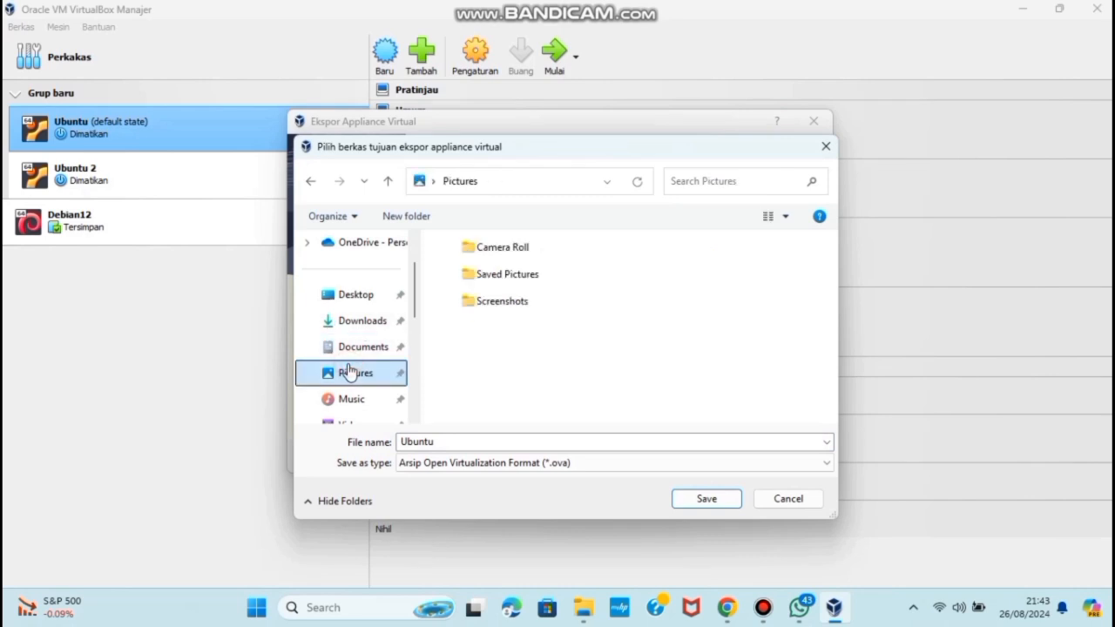
{"action": "left_click", "coordinate": [359, 345]}
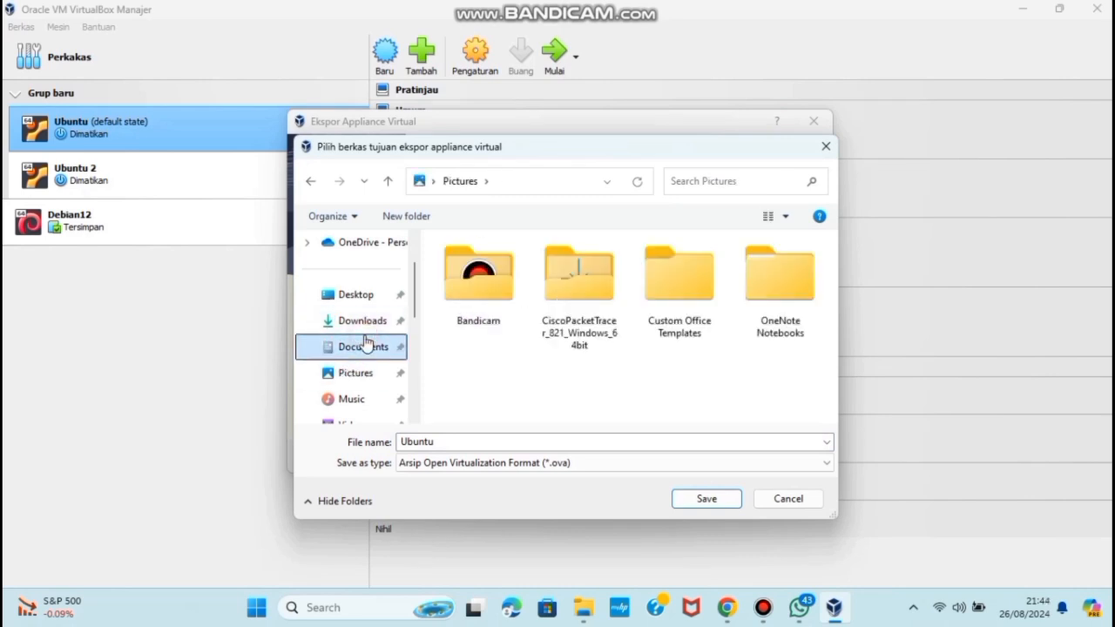
{"action": "left_click", "coordinate": [367, 330]}
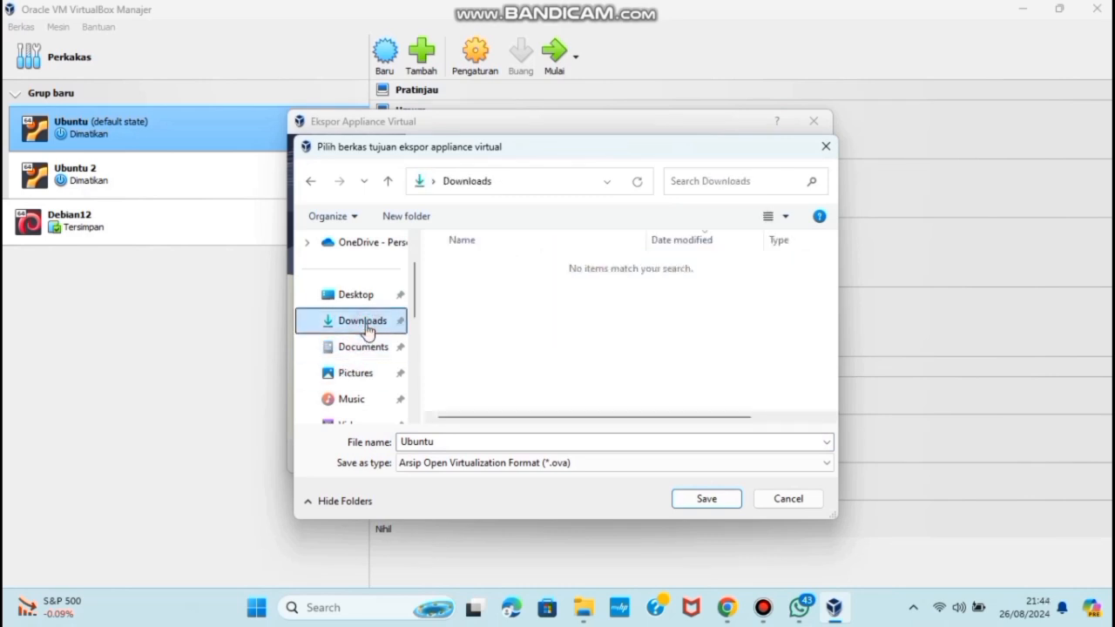
{"action": "scroll", "coordinate": [369, 314], "scroll_direction": "down", "scroll_amount": 3}
{"action": "scroll", "coordinate": [371, 305], "scroll_direction": "up", "scroll_amount": 3}
{"action": "left_click", "coordinate": [691, 500]}
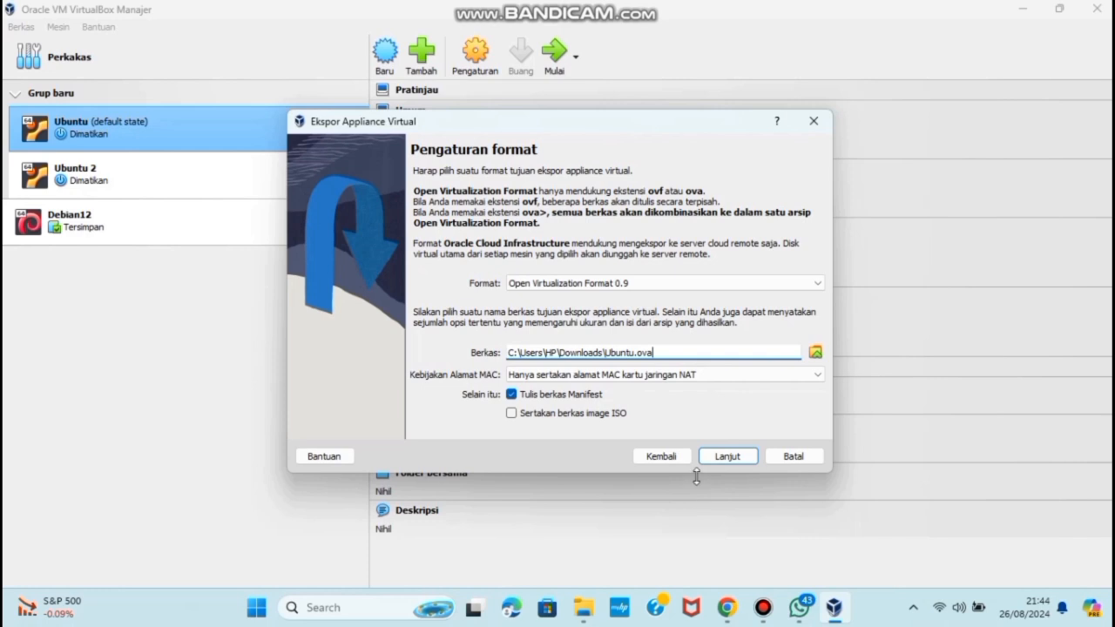
Review the appliance settings and finish the export, keeping the default format, MAC address policy and appliance information
{"action": "left_click", "coordinate": [730, 457]}
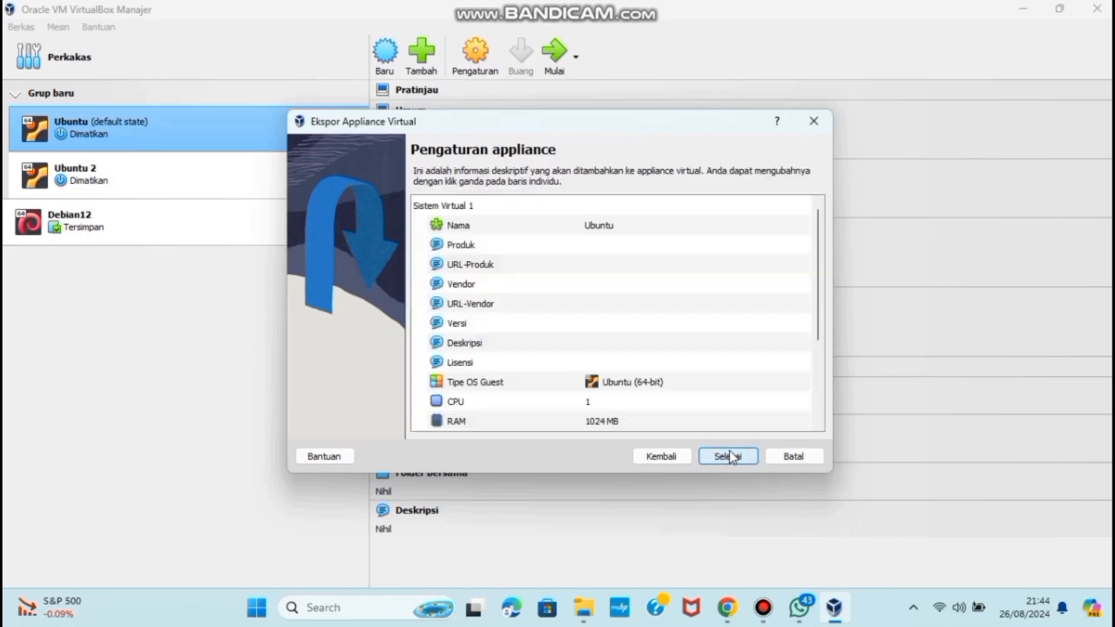
{"action": "scroll", "coordinate": [624, 392], "scroll_direction": "down", "scroll_amount": 5}
{"action": "scroll", "coordinate": [627, 402], "scroll_direction": "up", "scroll_amount": 5}
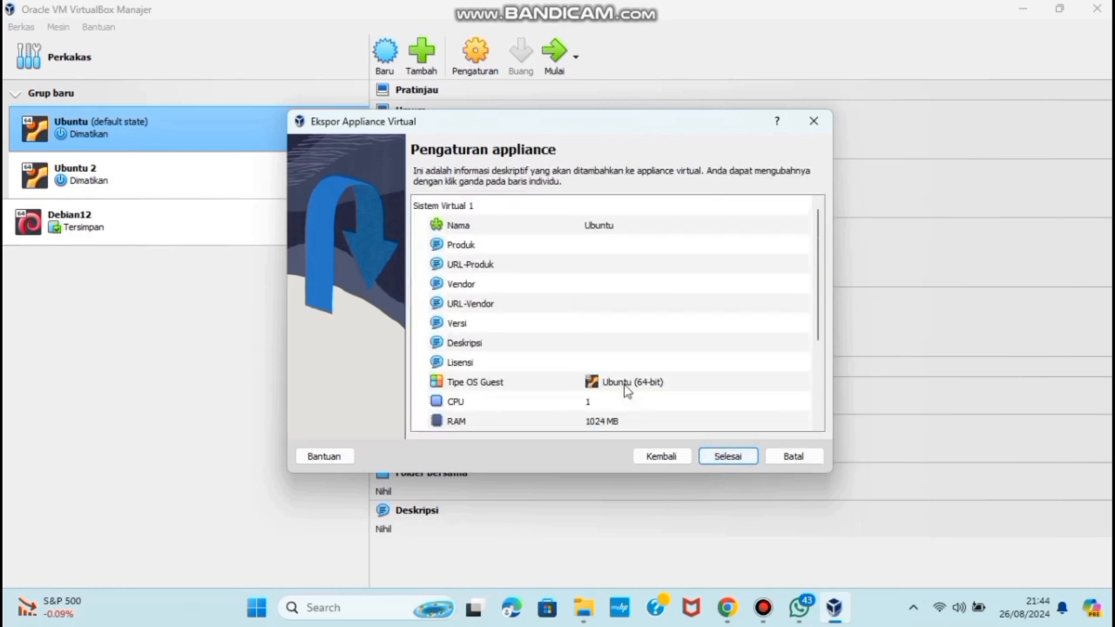
{"action": "left_click", "coordinate": [716, 457]}
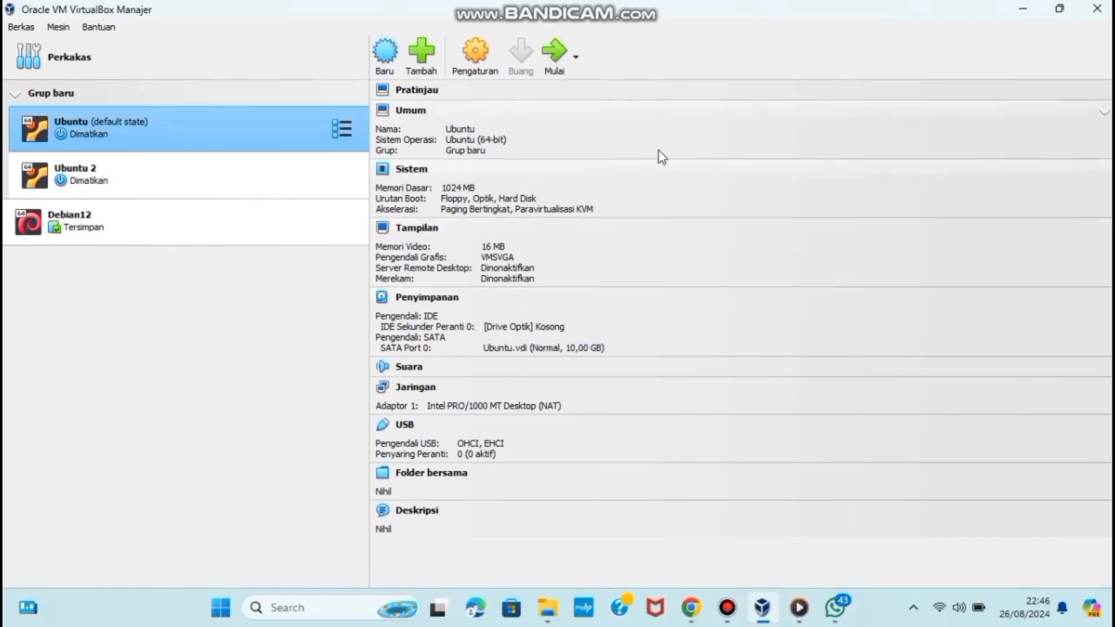
Switch to File Explorer and open the exported Ubuntu appliance from the Downloads folder for import into VirtualBox
{"action": "left_click", "coordinate": [548, 613]}
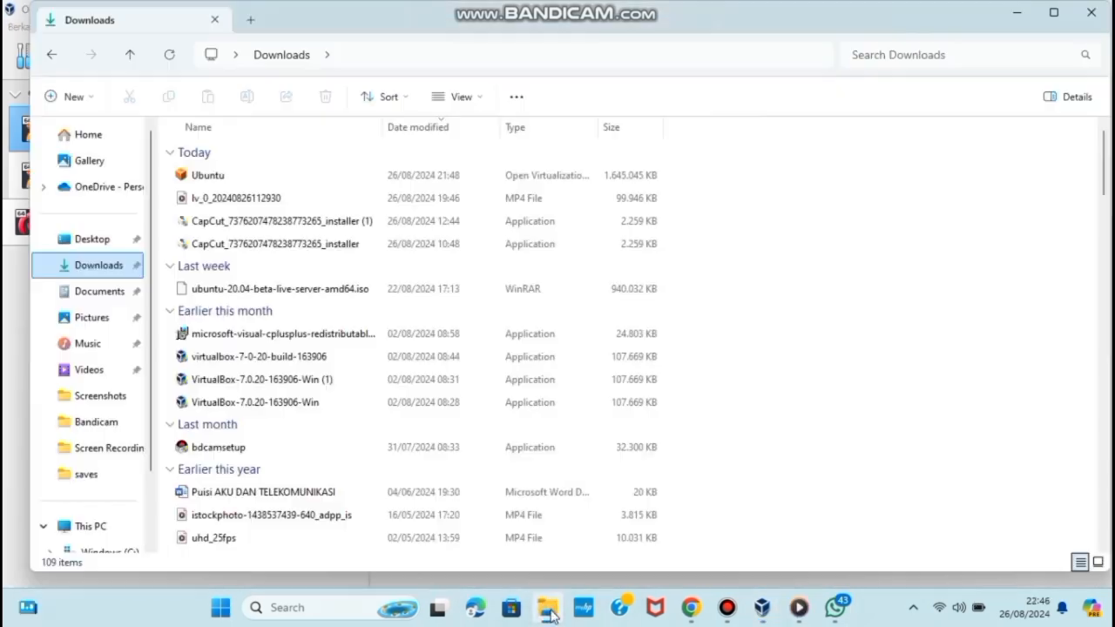
{"action": "left_click", "coordinate": [297, 176]}
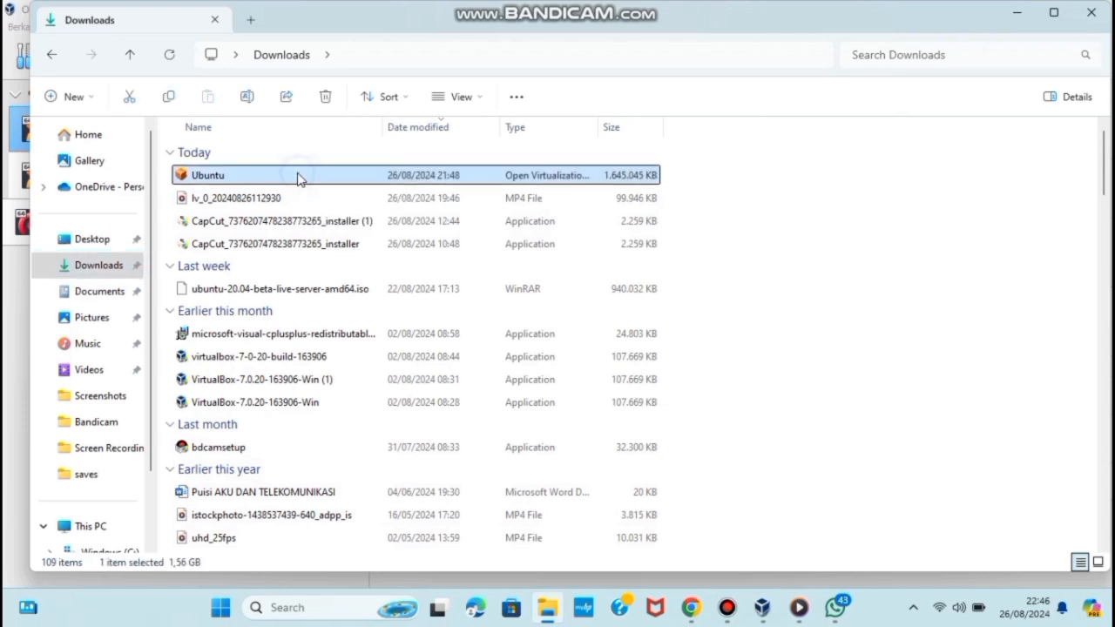
{"action": "right_click", "coordinate": [298, 177]}
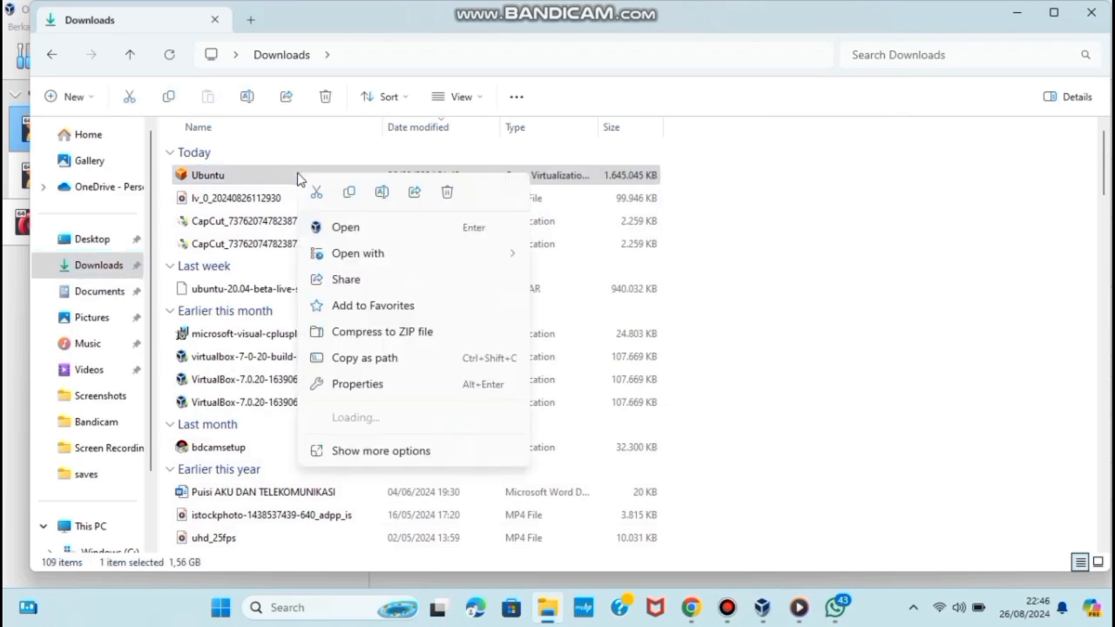
{"action": "left_click", "coordinate": [338, 228]}
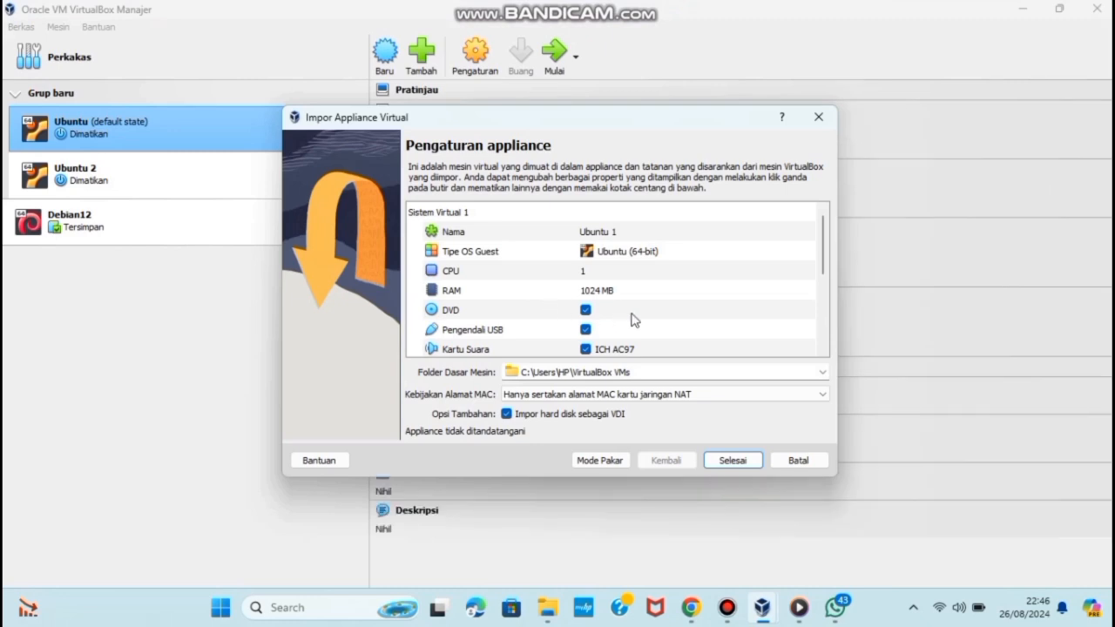
Name the imported machine "Ubuntu 4" and complete the appliance import with the other settings at their defaults
{"action": "left_click", "coordinate": [605, 232]}
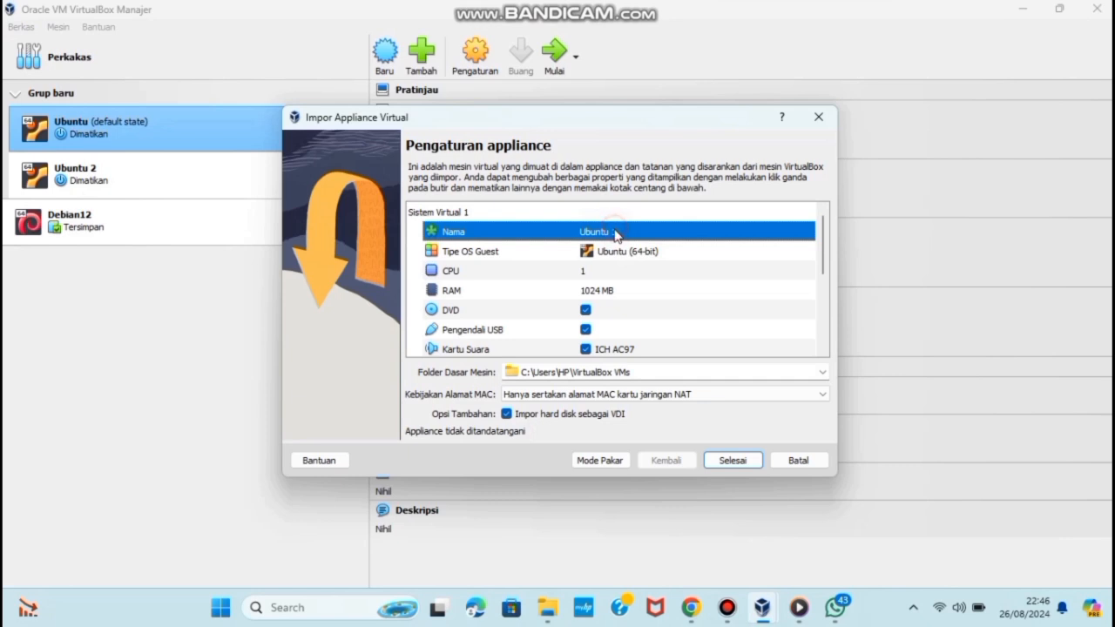
{"action": "double_click", "coordinate": [617, 232]}
{"action": "double_click", "coordinate": [621, 232]}
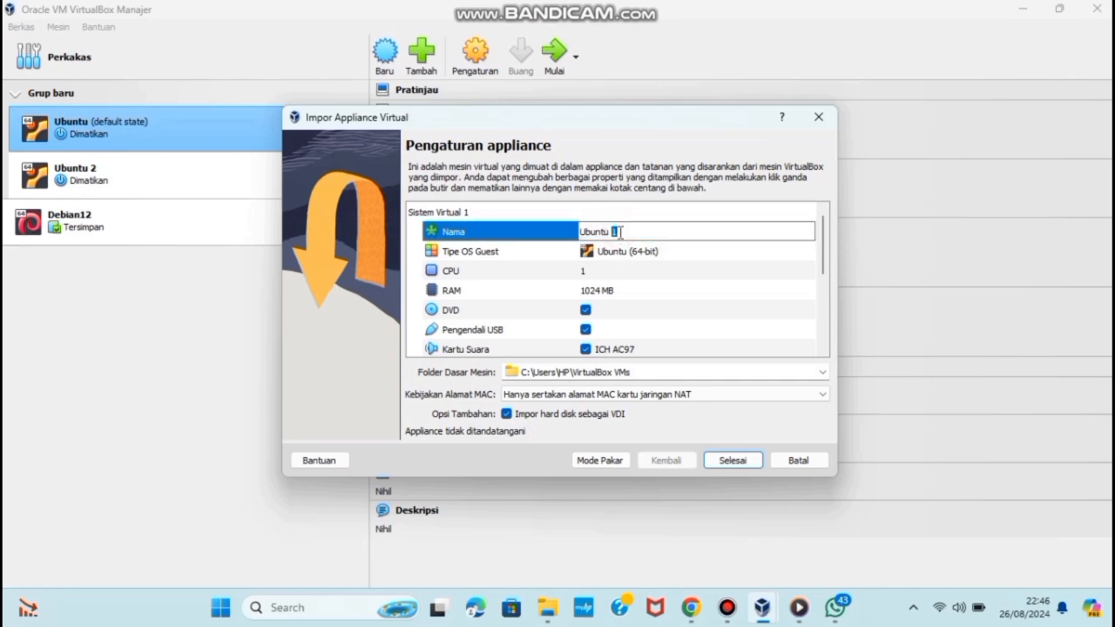
{"action": "key", "text": "BackSpace"}
{"action": "type", "text": "4"}
{"action": "left_click", "coordinate": [732, 461]}
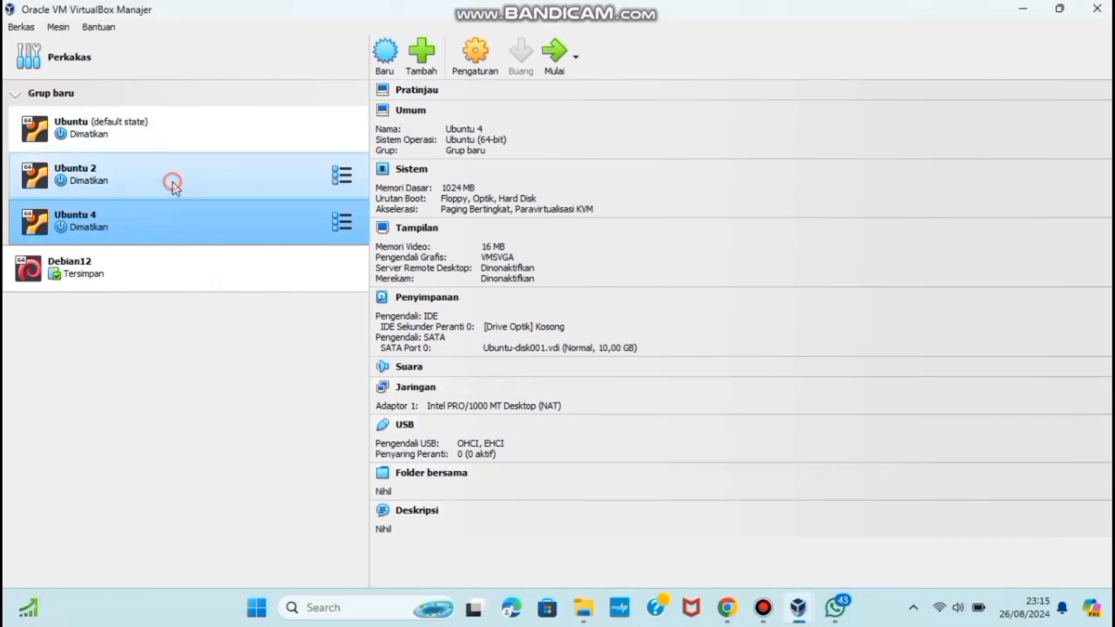
Open the Ubuntu 2 machine's network settings and examine the options of network adapters 1 to 4
{"action": "left_click", "coordinate": [171, 179]}
{"action": "left_click", "coordinate": [341, 177]}
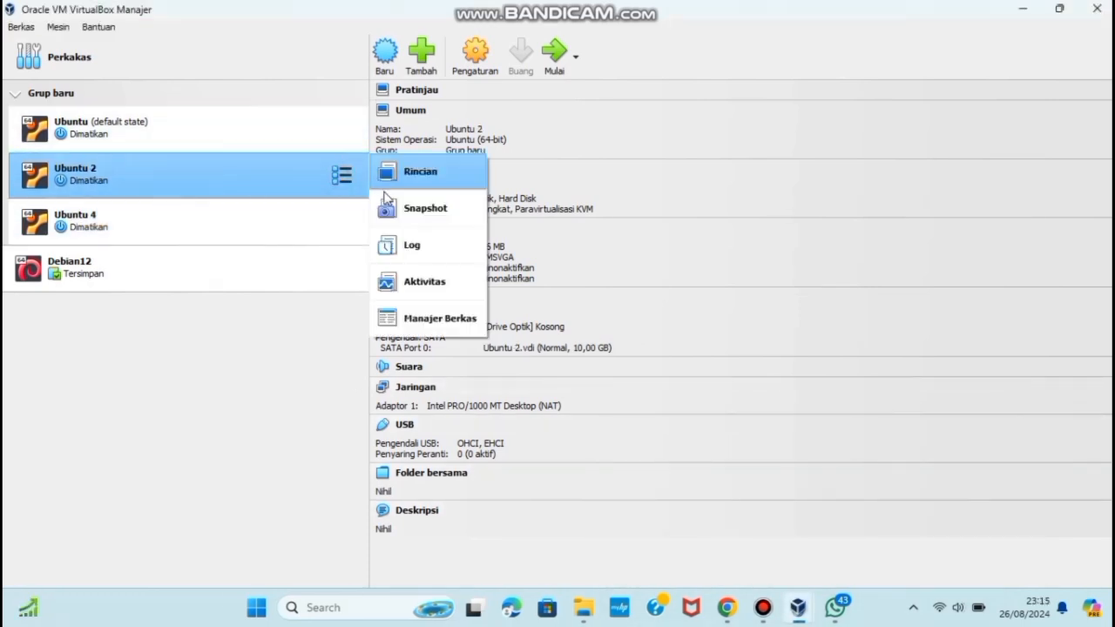
{"action": "left_click", "coordinate": [329, 359]}
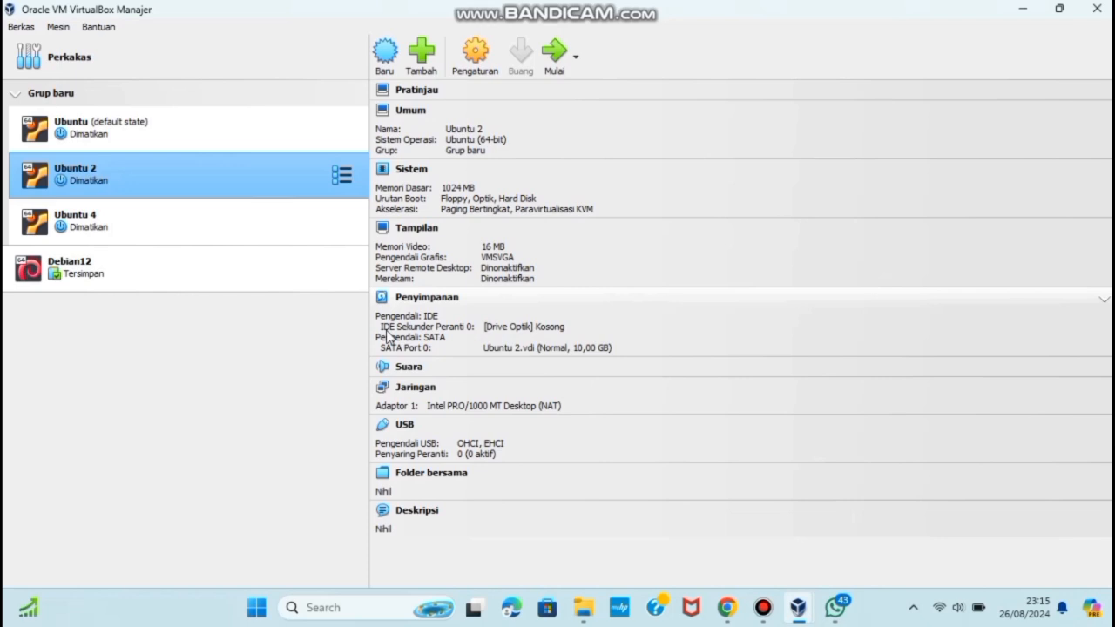
{"action": "right_click", "coordinate": [300, 170]}
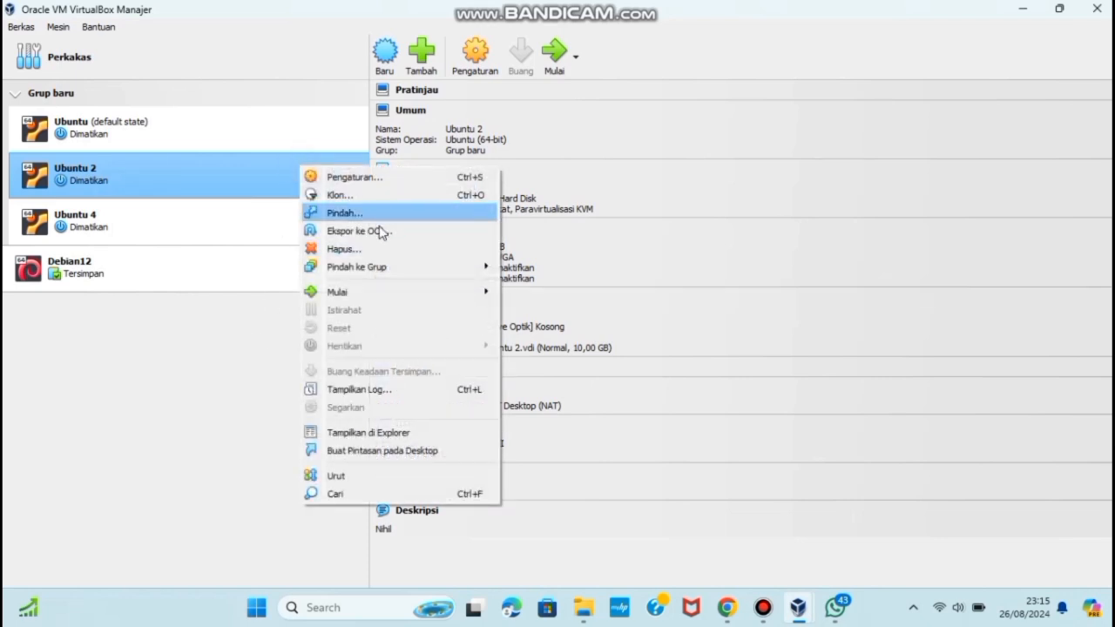
{"action": "left_click", "coordinate": [387, 177]}
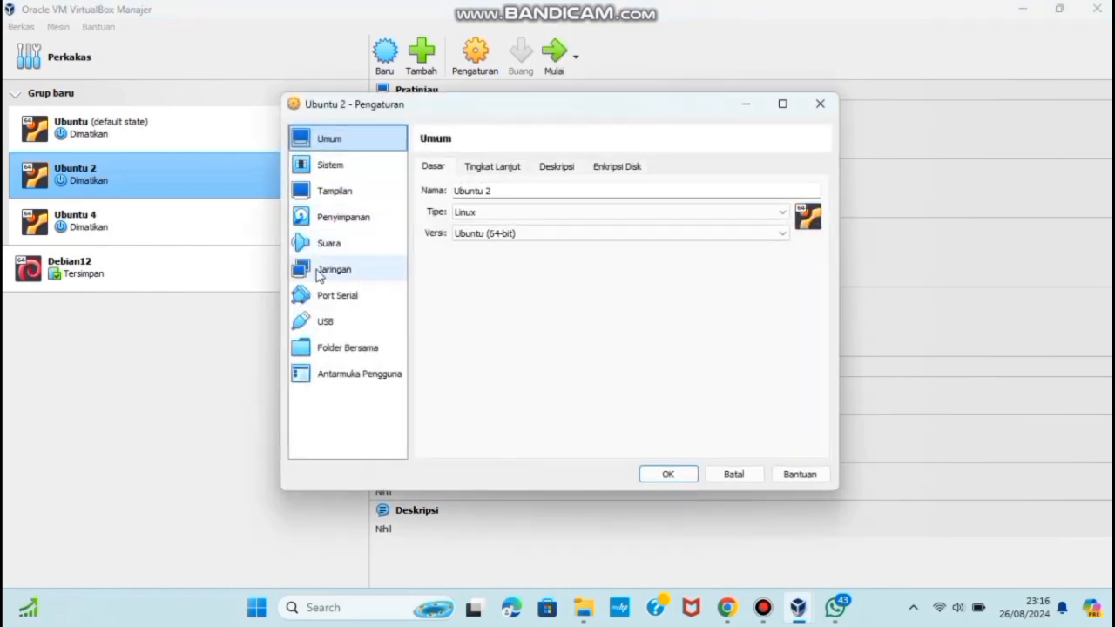
{"action": "left_click", "coordinate": [305, 276]}
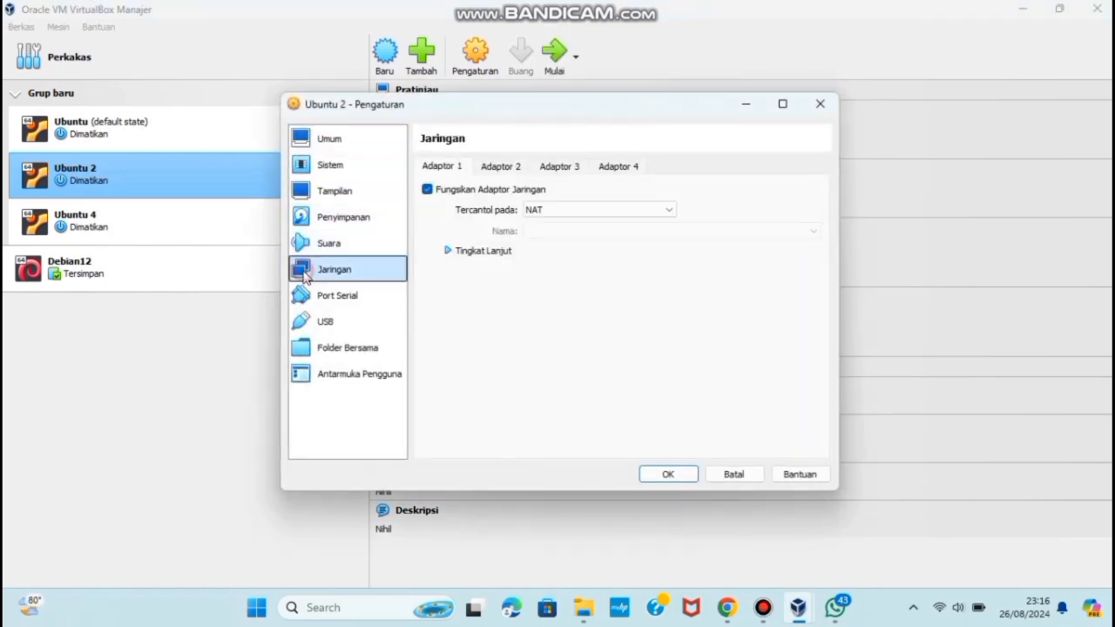
{"action": "left_click", "coordinate": [494, 169]}
{"action": "left_click", "coordinate": [545, 165]}
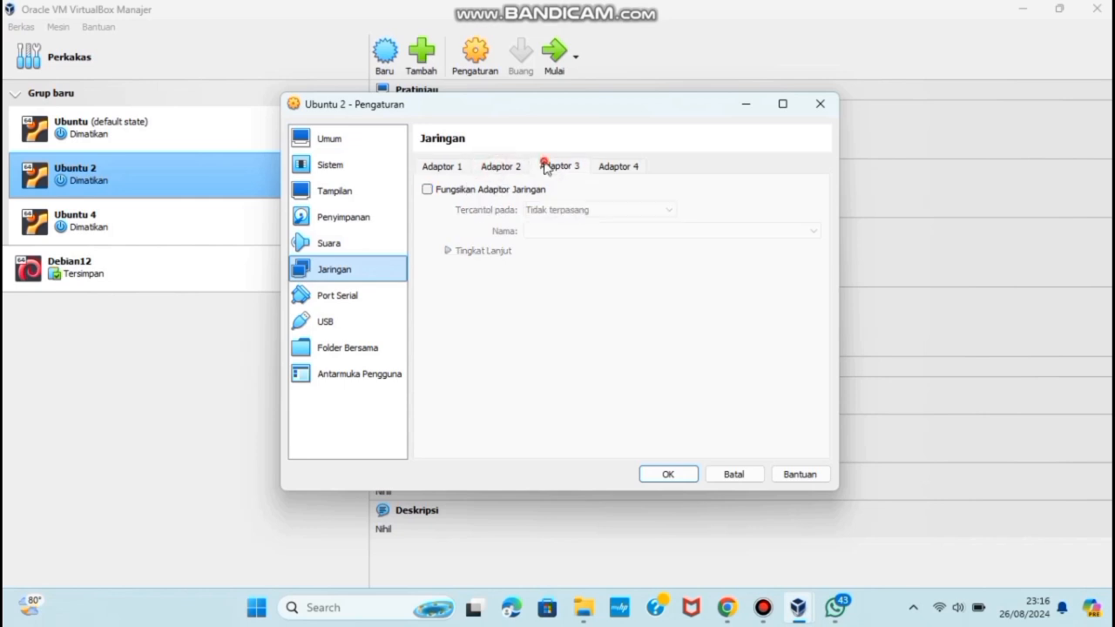
{"action": "left_click", "coordinate": [609, 167]}
{"action": "left_click", "coordinate": [454, 169]}
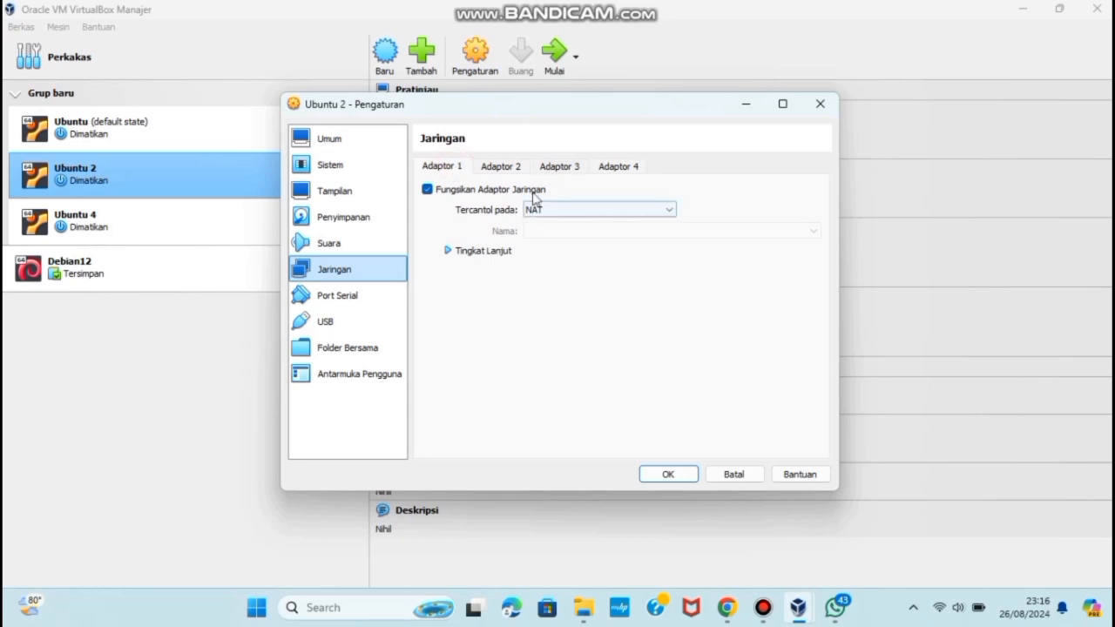
Review the attachment types for Adaptor 1 of Ubuntu 2, choose NAT and accept the settings
{"action": "left_click", "coordinate": [653, 207]}
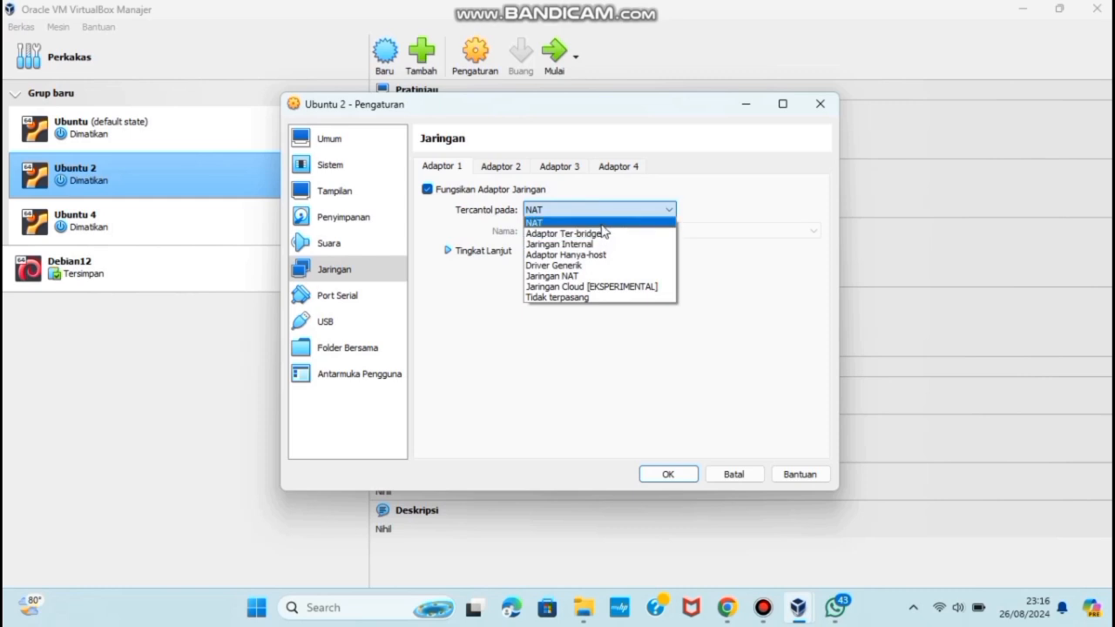
{"action": "left_click", "coordinate": [649, 224]}
{"action": "left_click", "coordinate": [688, 470]}
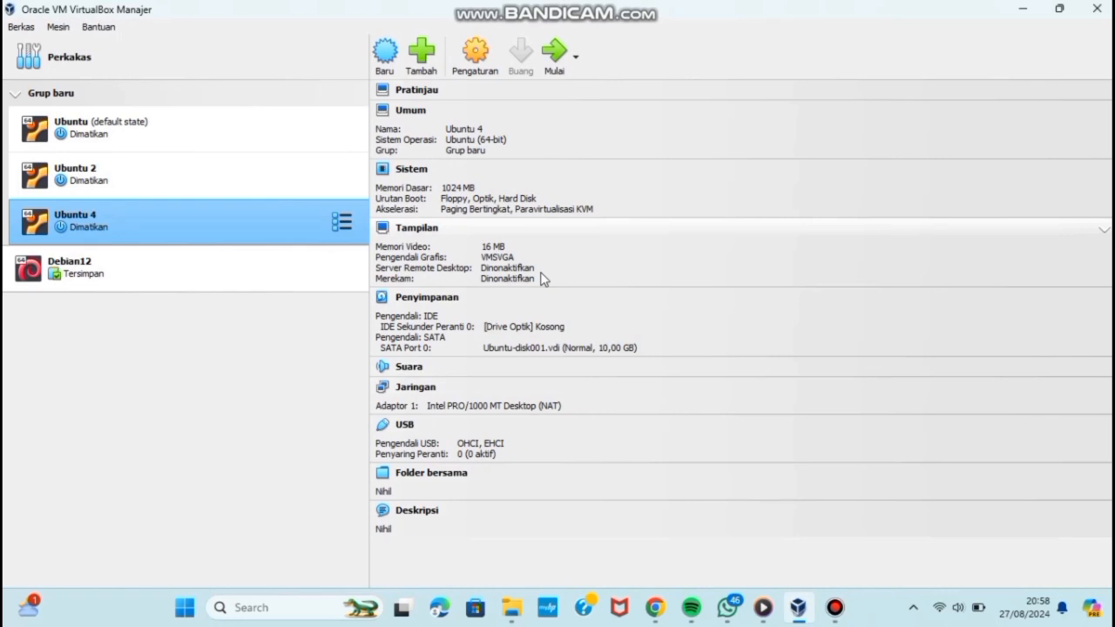
Open the advanced options of Adaptor 1 in Ubuntu 2's network settings, generate a new MAC address and accept the settings
{"action": "left_click", "coordinate": [331, 164]}
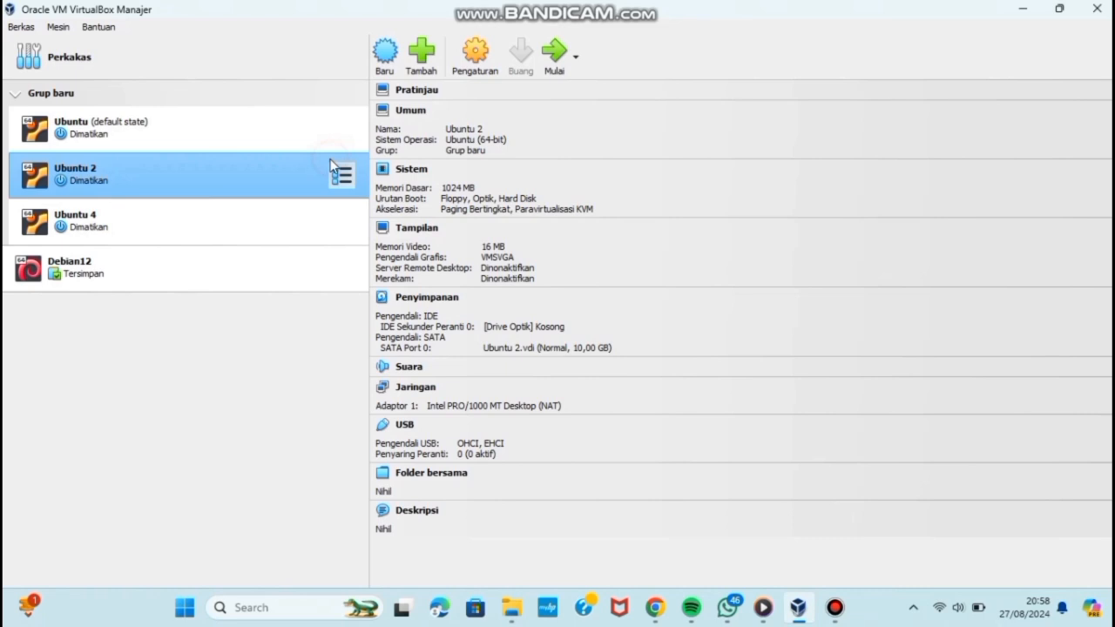
{"action": "left_click", "coordinate": [475, 54]}
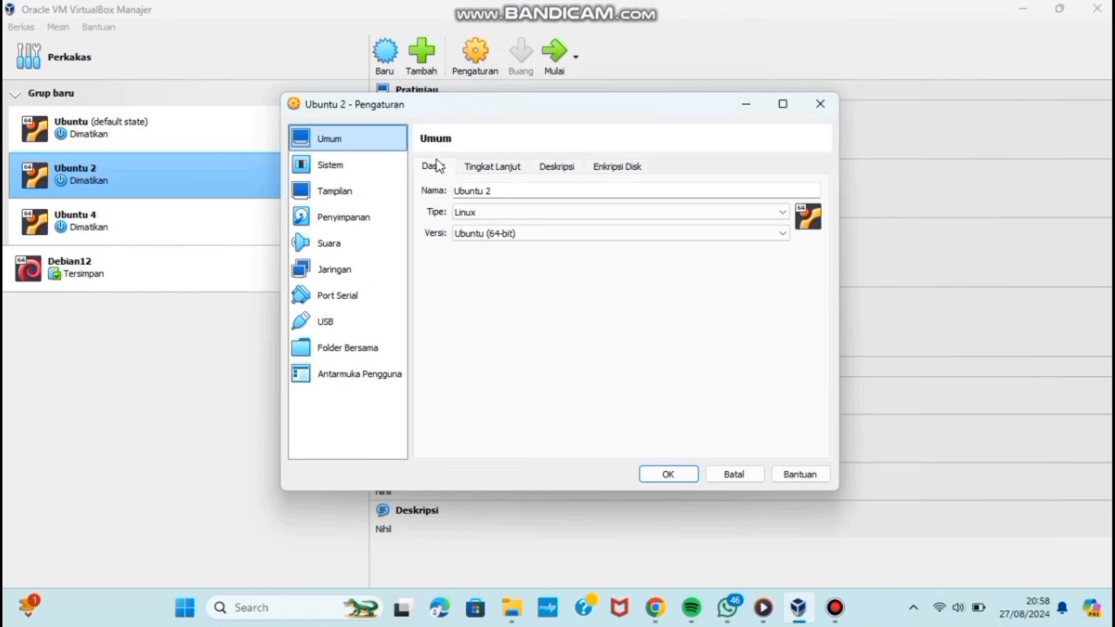
{"action": "left_click", "coordinate": [349, 269]}
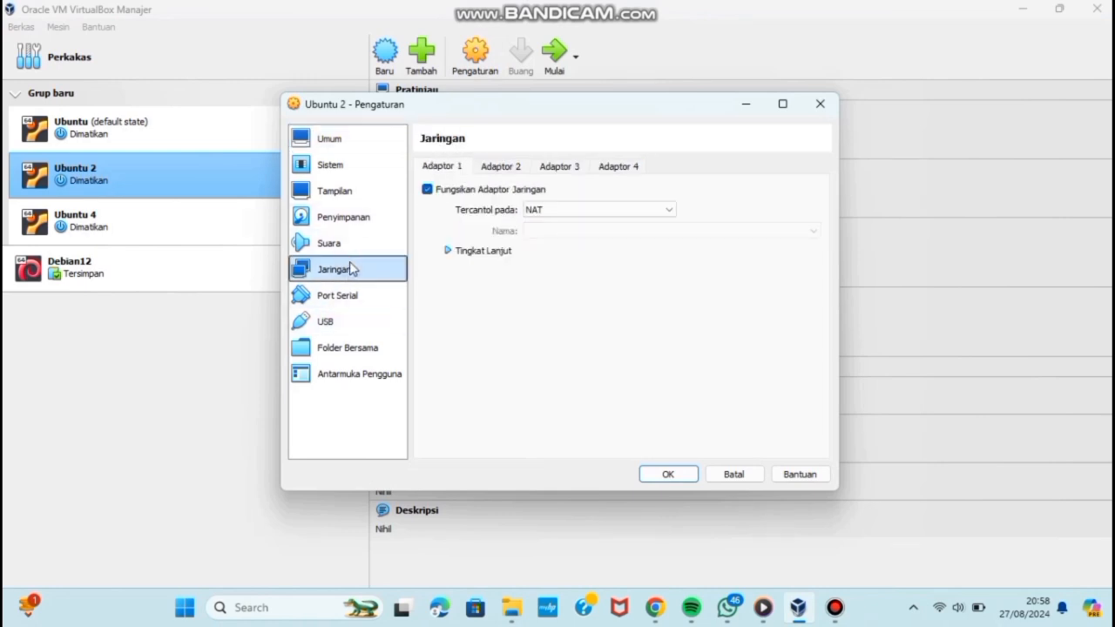
{"action": "left_click", "coordinate": [459, 254]}
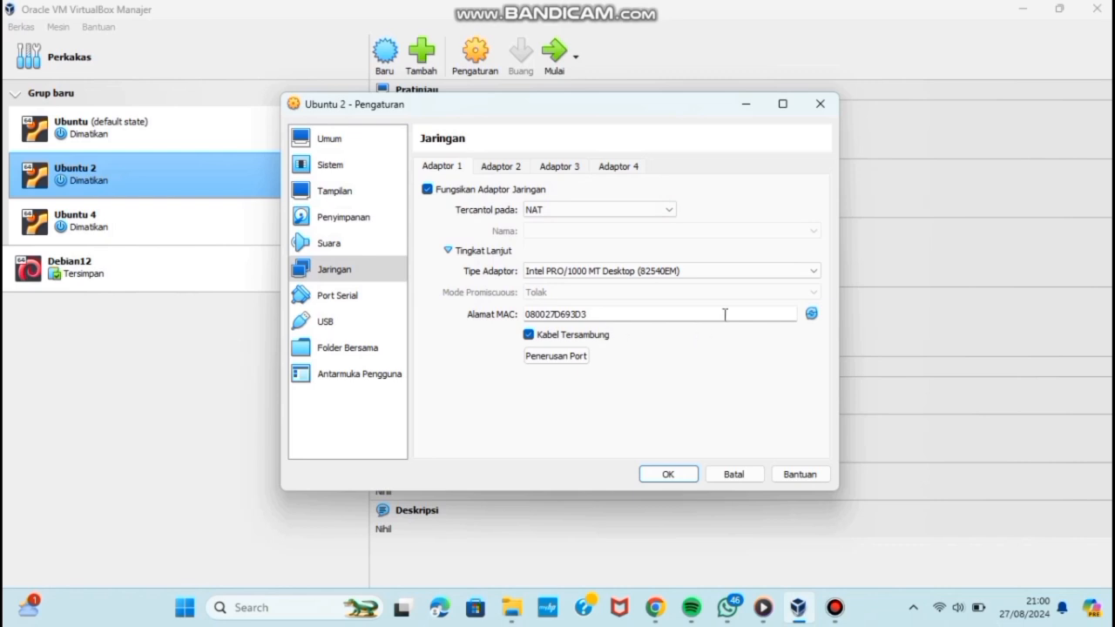
{"action": "left_click", "coordinate": [811, 313]}
{"action": "left_click", "coordinate": [667, 474]}
Generate a new MAC address for Adaptor 1 in Ubuntu 4's network settings and accept the settings
{"action": "left_click", "coordinate": [75, 218]}
{"action": "left_click", "coordinate": [475, 56]}
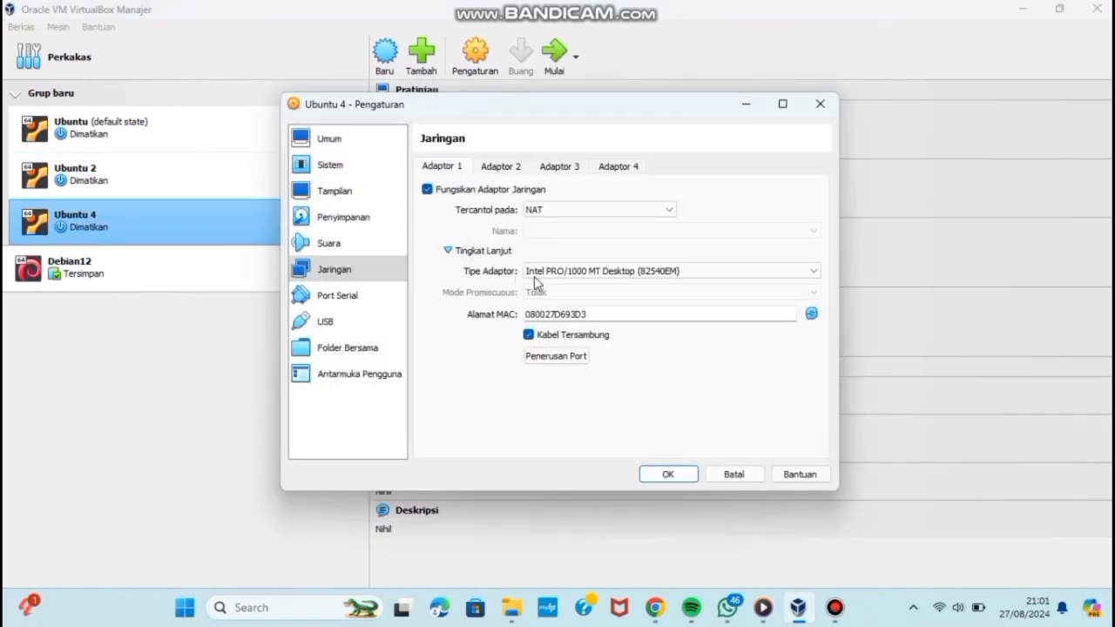
{"action": "left_click", "coordinate": [811, 315]}
{"action": "left_click", "coordinate": [668, 474]}
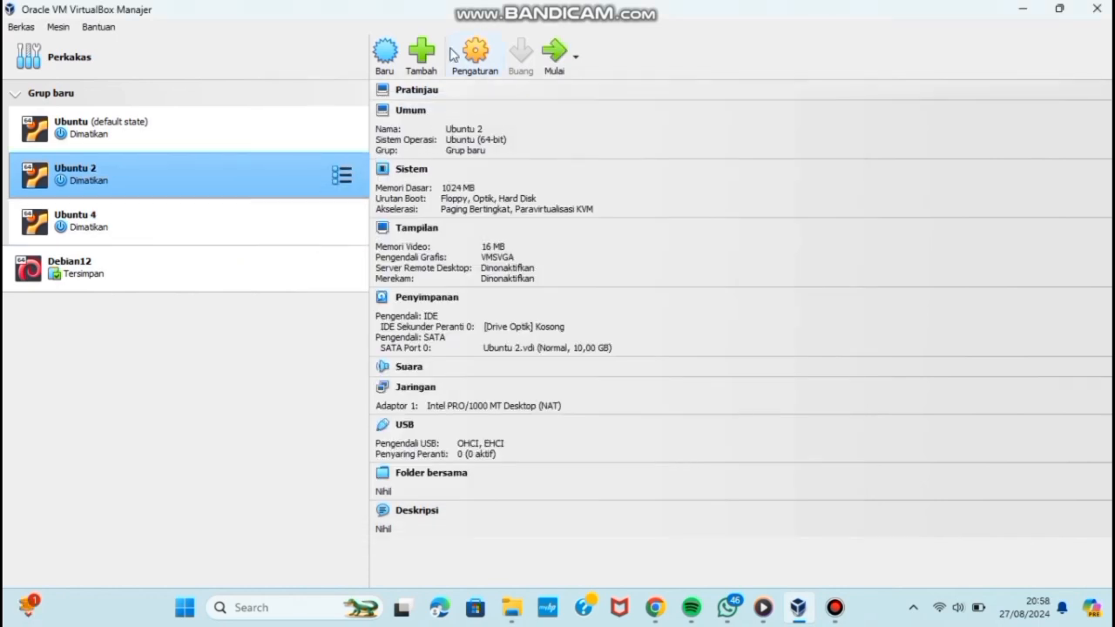
{"action": "left_click", "coordinate": [451, 53]}
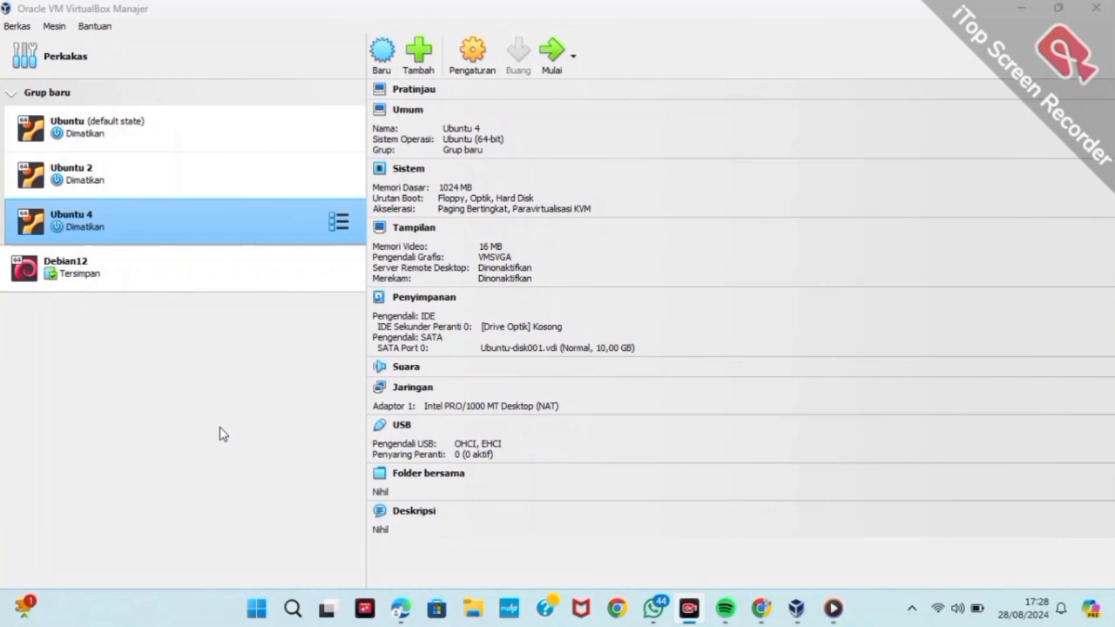
Review the attachment types and advanced options of Adaptor 1 in the original Ubuntu machine's network settings, keeping NAT
{"action": "left_click", "coordinate": [201, 129]}
{"action": "left_click", "coordinate": [461, 61]}
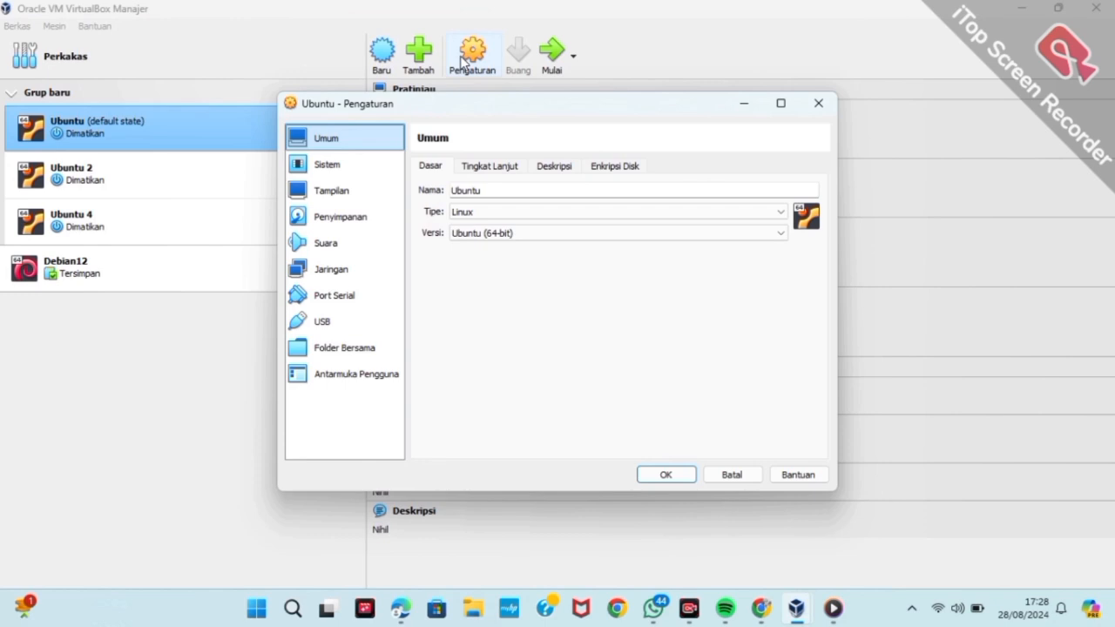
{"action": "left_click", "coordinate": [351, 269]}
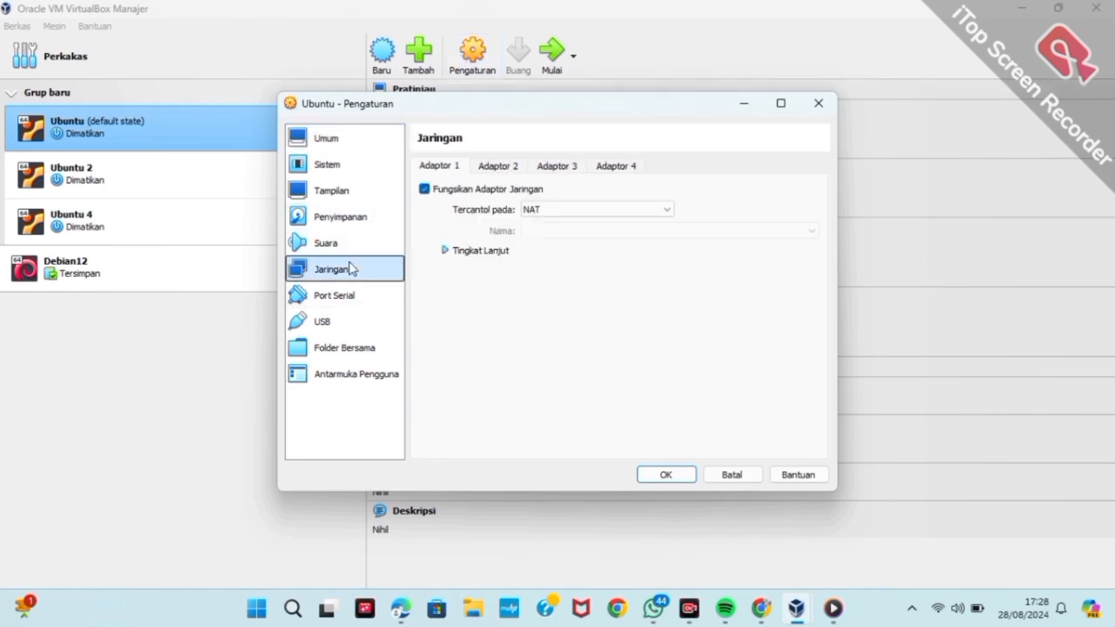
{"action": "left_click", "coordinate": [664, 211]}
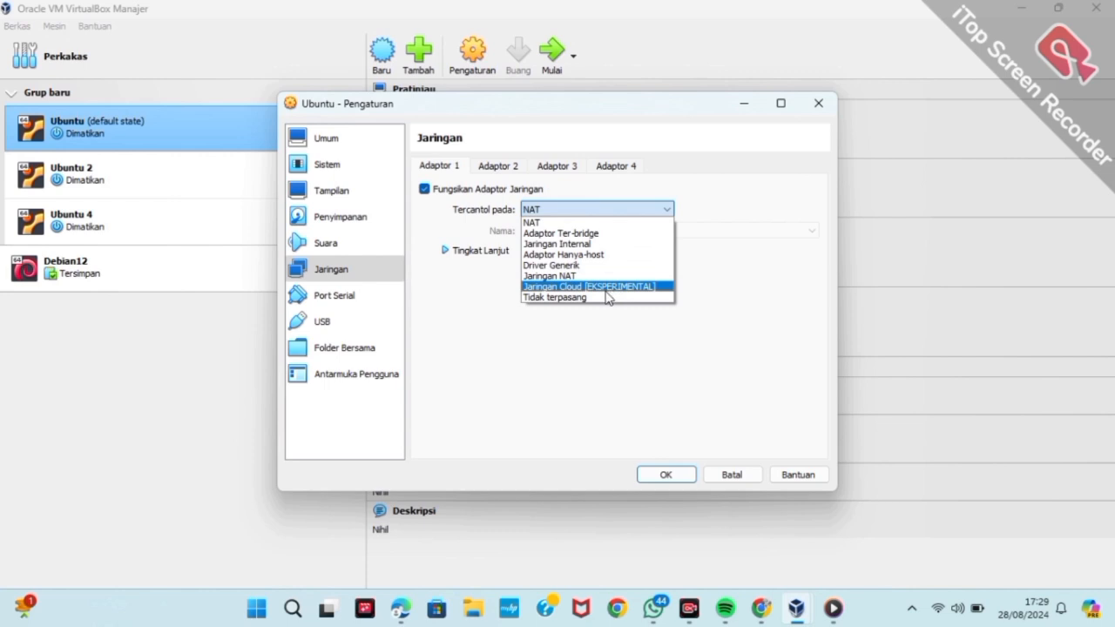
{"action": "left_click", "coordinate": [707, 257]}
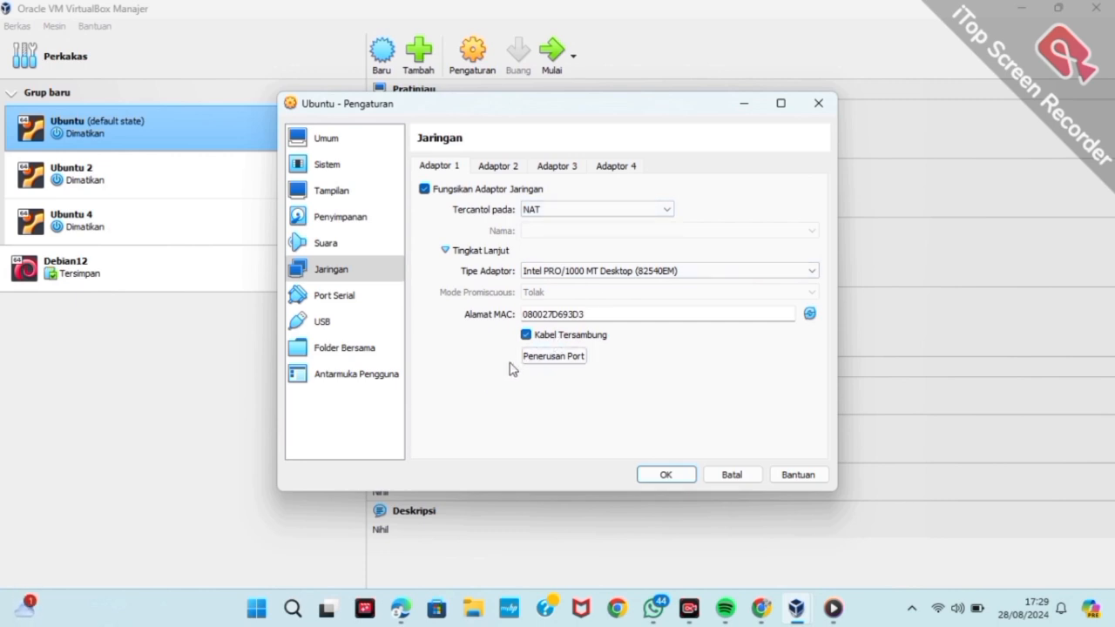
{"action": "left_click", "coordinate": [649, 475]}
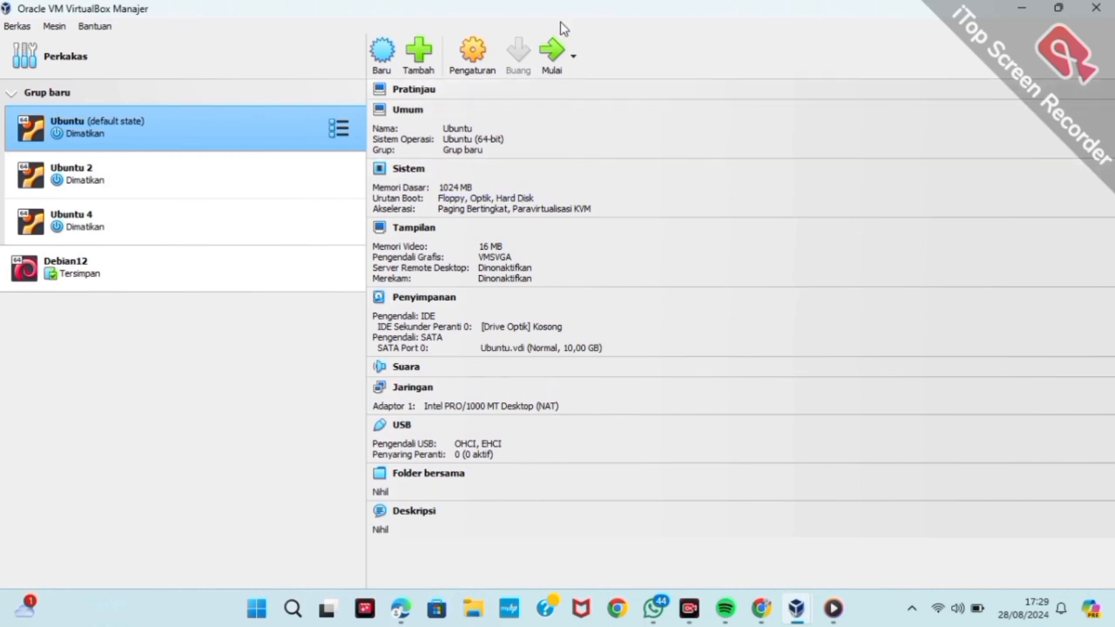
Start the original Ubuntu machine and boot it through the GRUB entry "Advanced options for Ubuntu"
{"action": "left_click", "coordinate": [556, 62]}
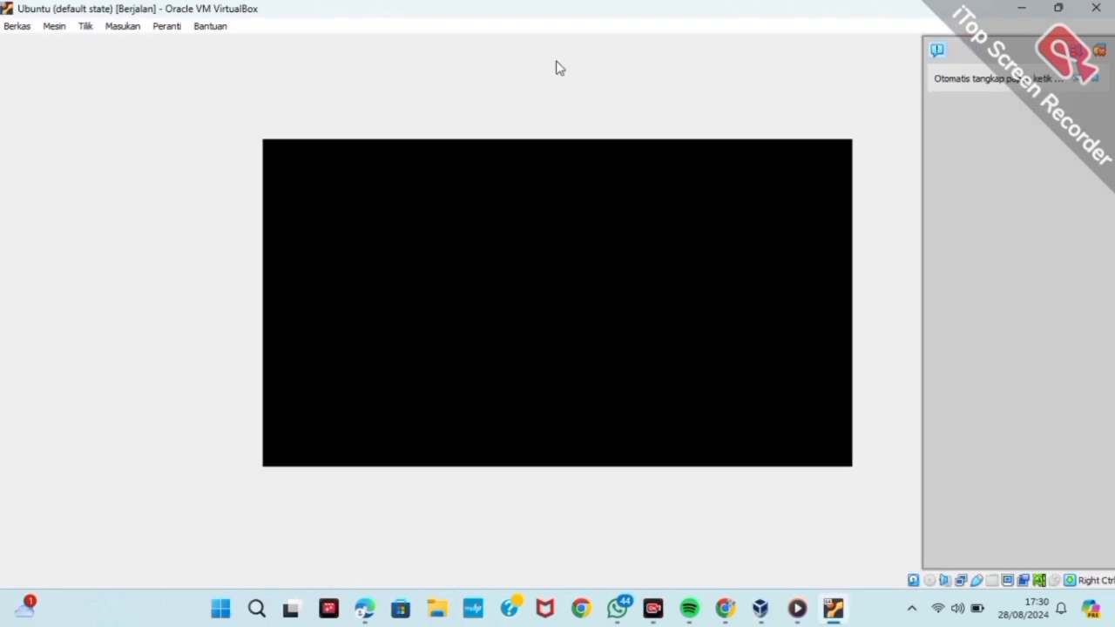
{"action": "key", "text": "Down"}
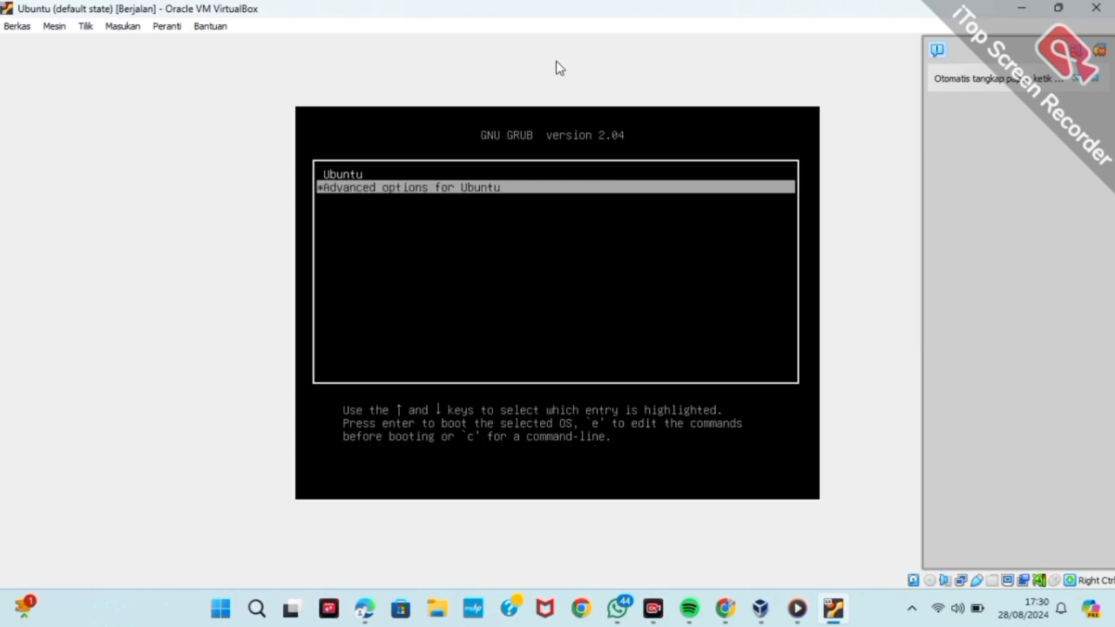
{"action": "key", "text": "Return"}
{"action": "key", "text": "Return"}
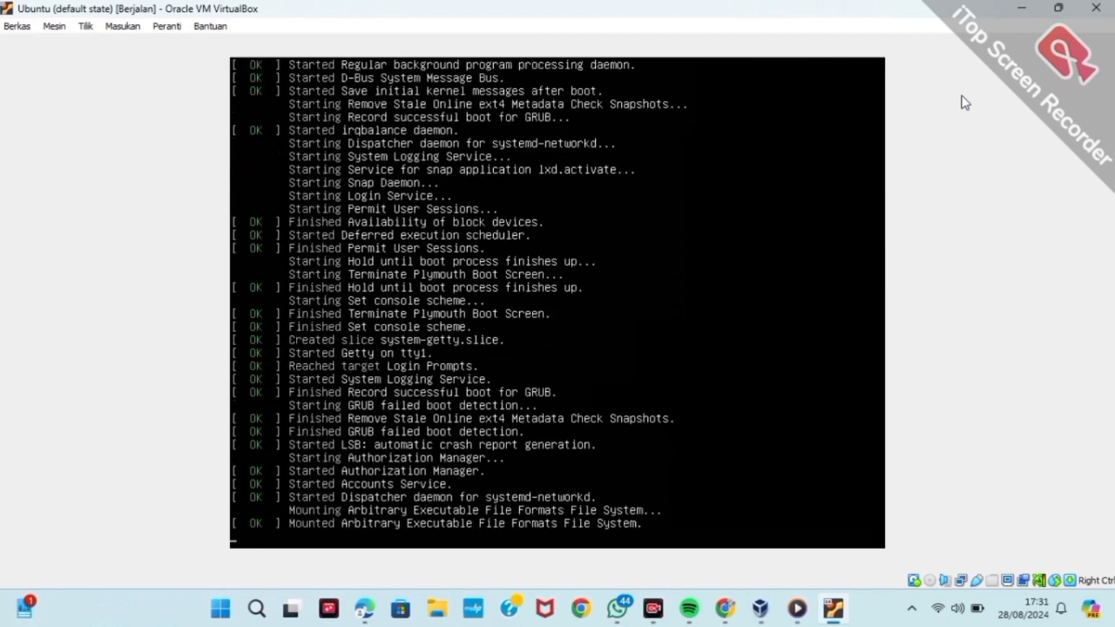
Try to log in at the Ubuntu console with the username "sekolahaan"
{"action": "type", "text": "seko"}
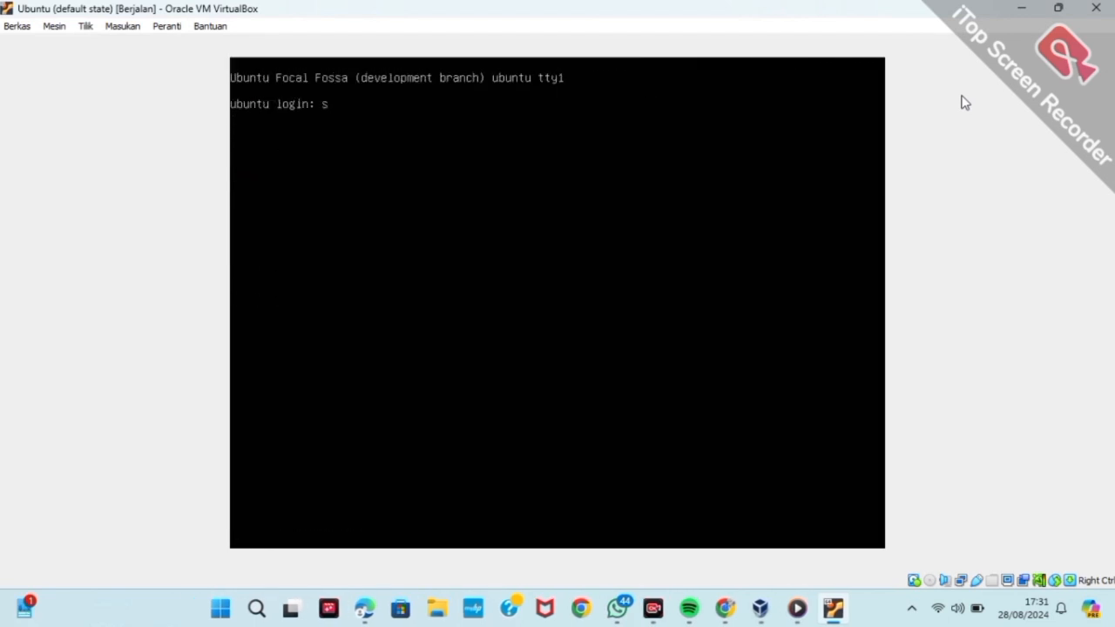
{"action": "type", "text": "lahaan"}
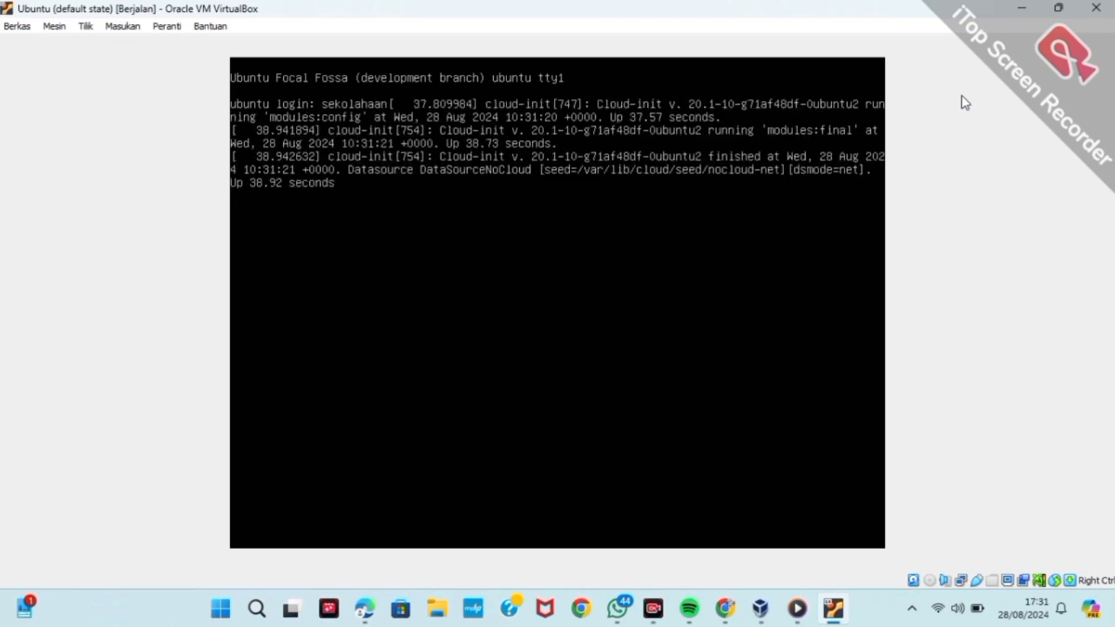
{"action": "key", "text": "Return"}
Log in at the Ubuntu console with the username "sekolahan" and the account password
{"action": "type", "text": "se"}
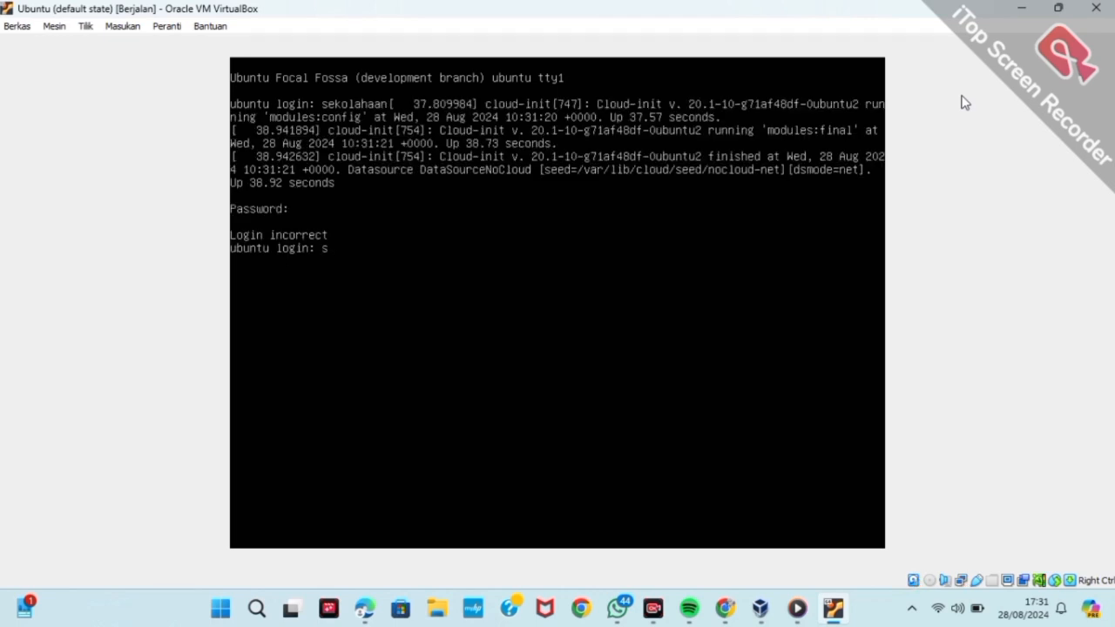
{"action": "type", "text": "kolahan"}
{"action": "key", "text": "Return"}
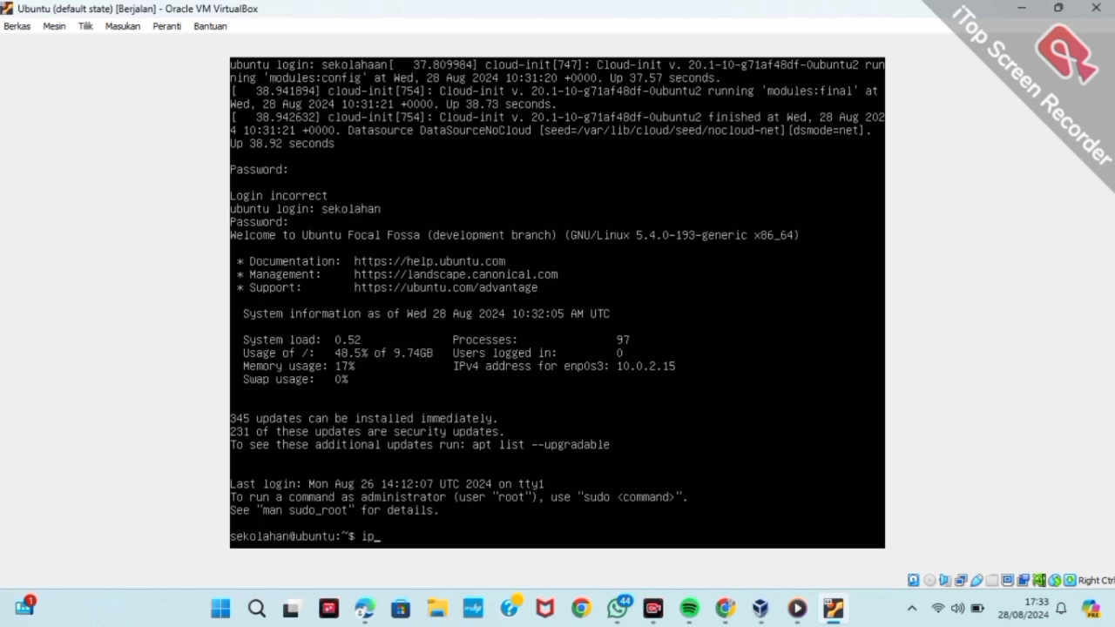
List the server's network addresses with "ip addres" and ping gogle.com to test the connection
{"action": "type", "text": "addres"}
{"action": "key", "text": "Return"}
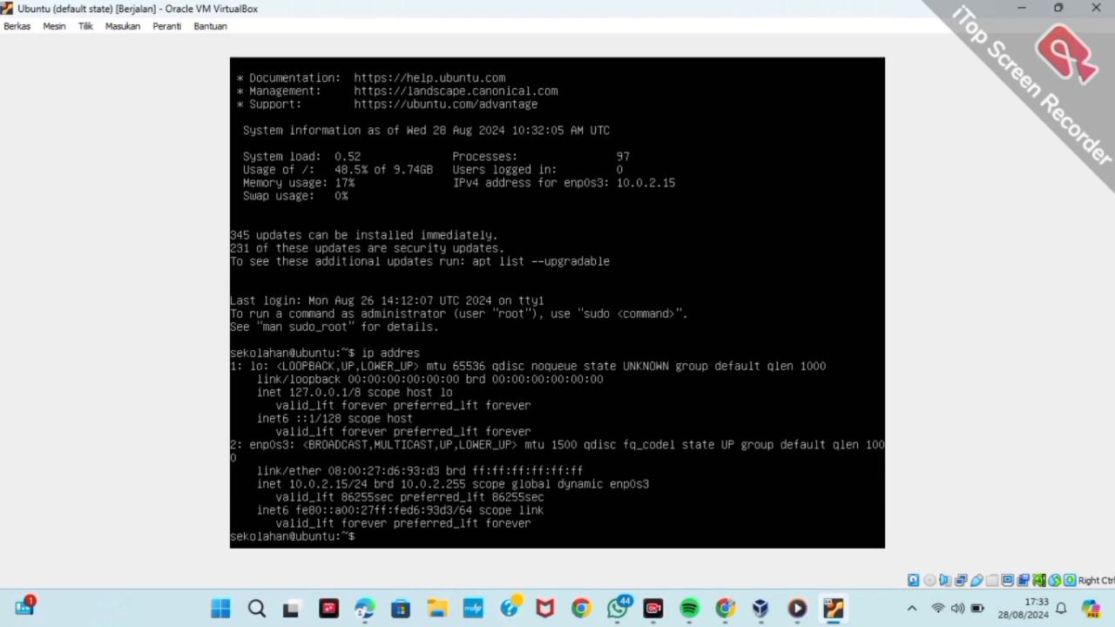
{"action": "type", "text": "pi"}
{"action": "type", "text": "gogle.com"}
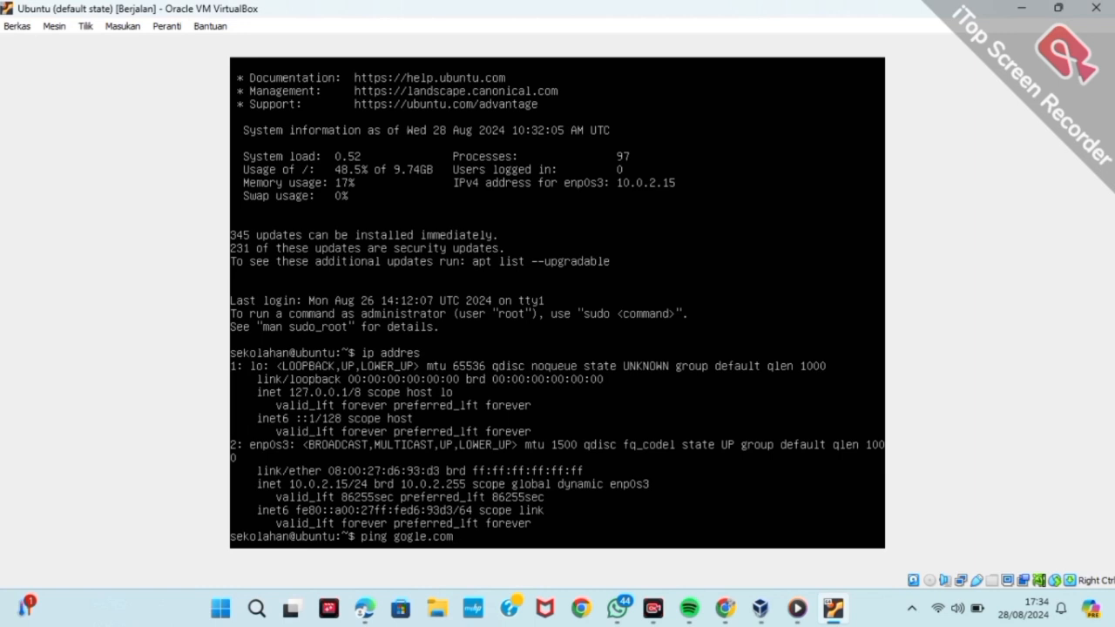
{"action": "key", "text": "Return"}
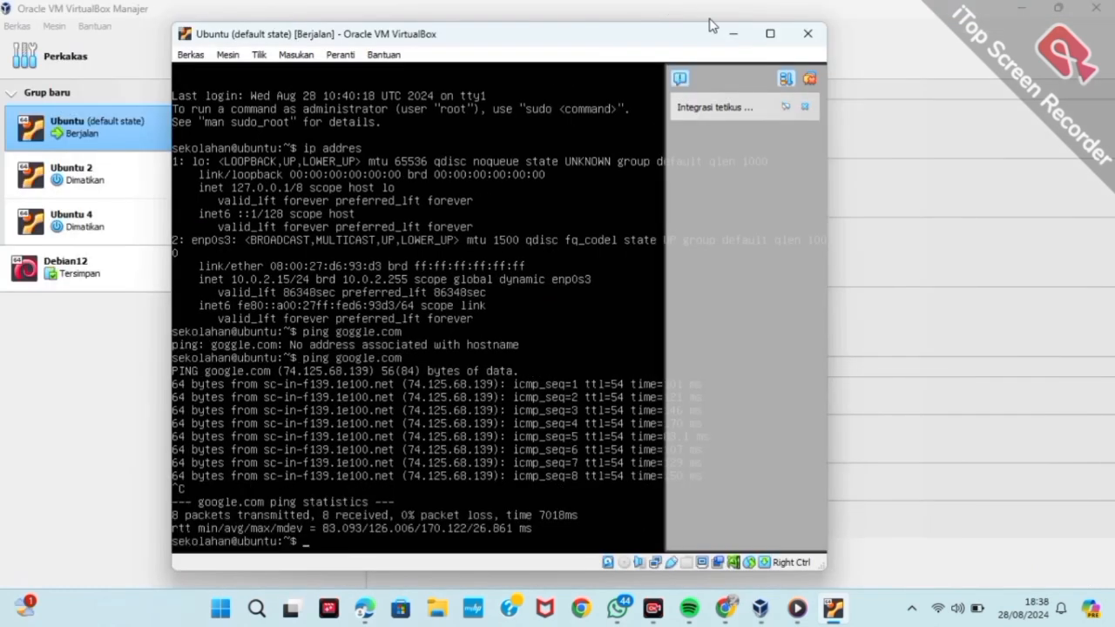
Hide the virtual machine's notification panel and switch to Chrome to examine the "Mode NAT" diagram in draw.io
{"action": "left_click", "coordinate": [808, 80]}
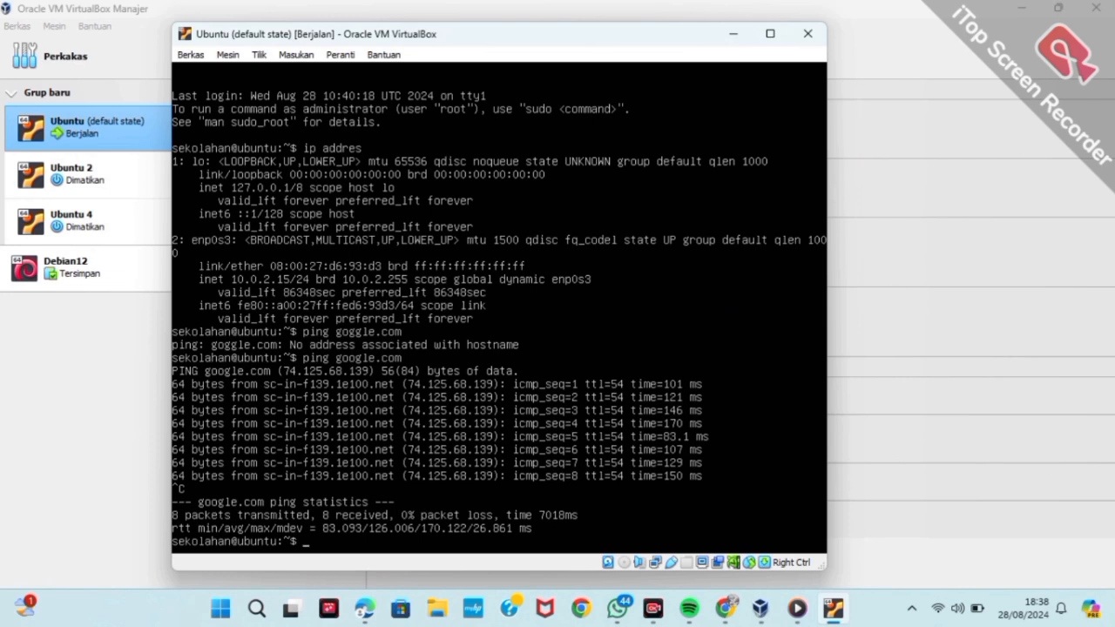
{"action": "left_click", "coordinate": [725, 608]}
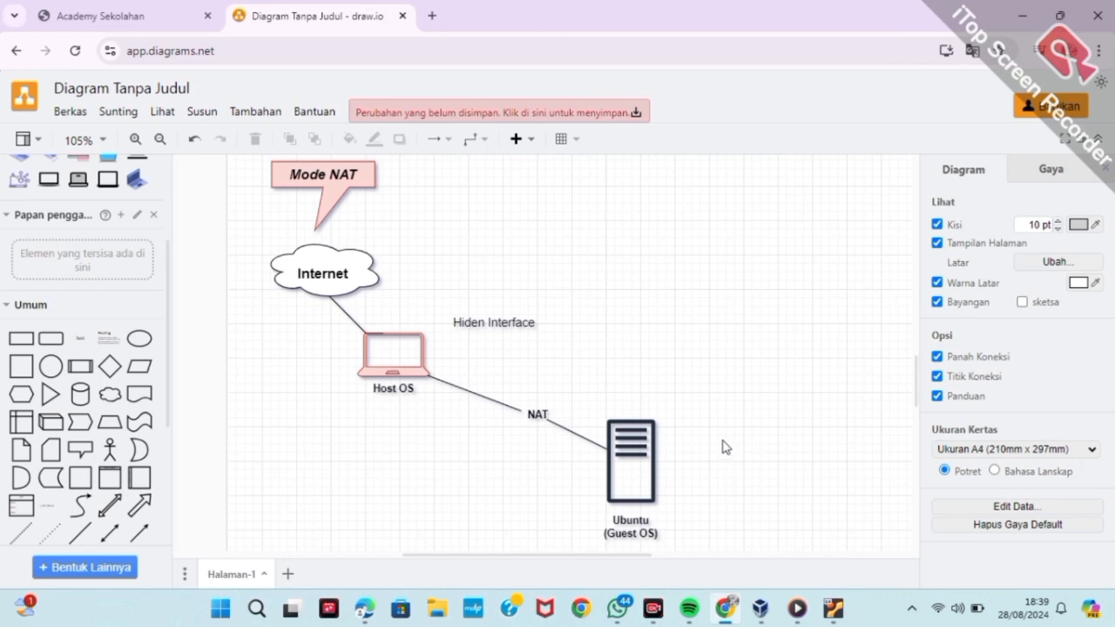
{"action": "scroll", "coordinate": [722, 447], "scroll_direction": "up", "scroll_amount": 1}
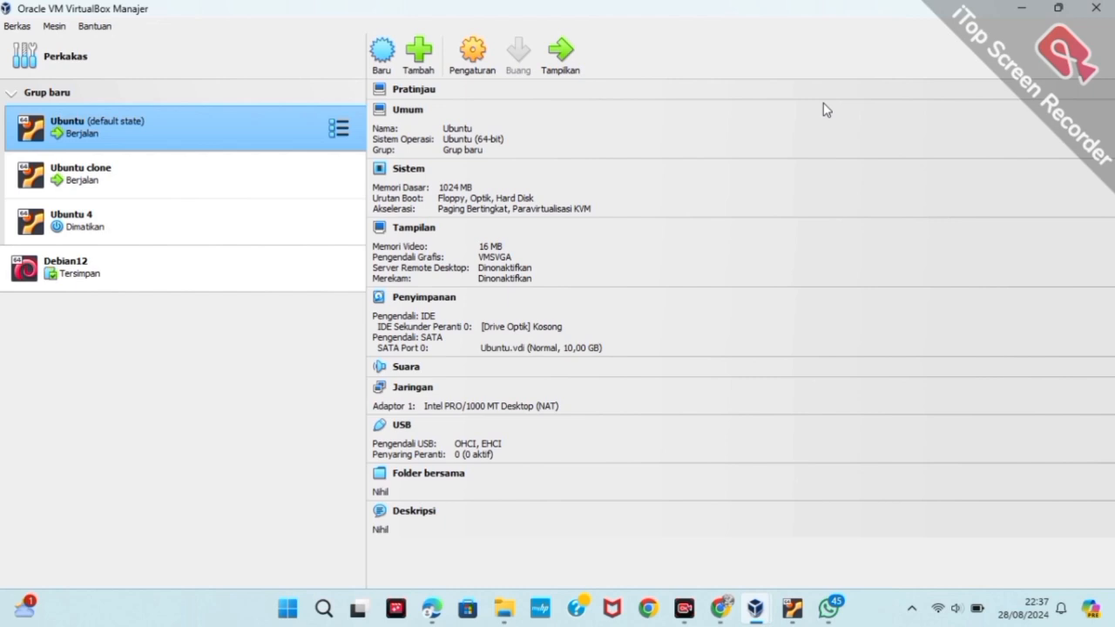
Switch to the Ubuntu (default state) console, ping google.com to test its internet connection and stop the ping
{"action": "mouse_move", "coordinate": [754, 607]}
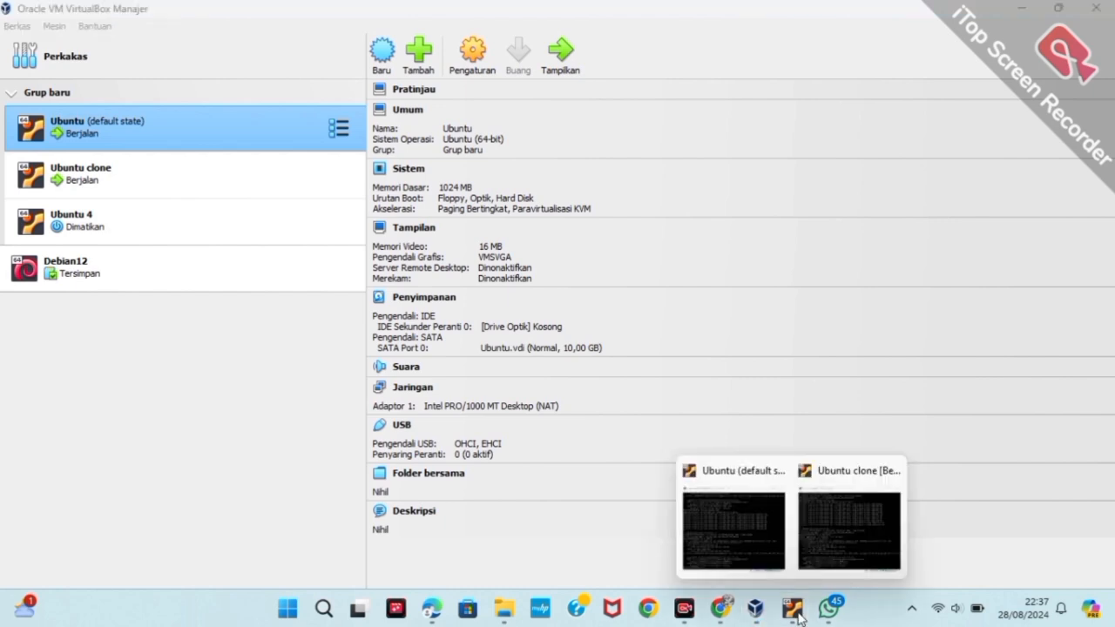
{"action": "mouse_move", "coordinate": [751, 554]}
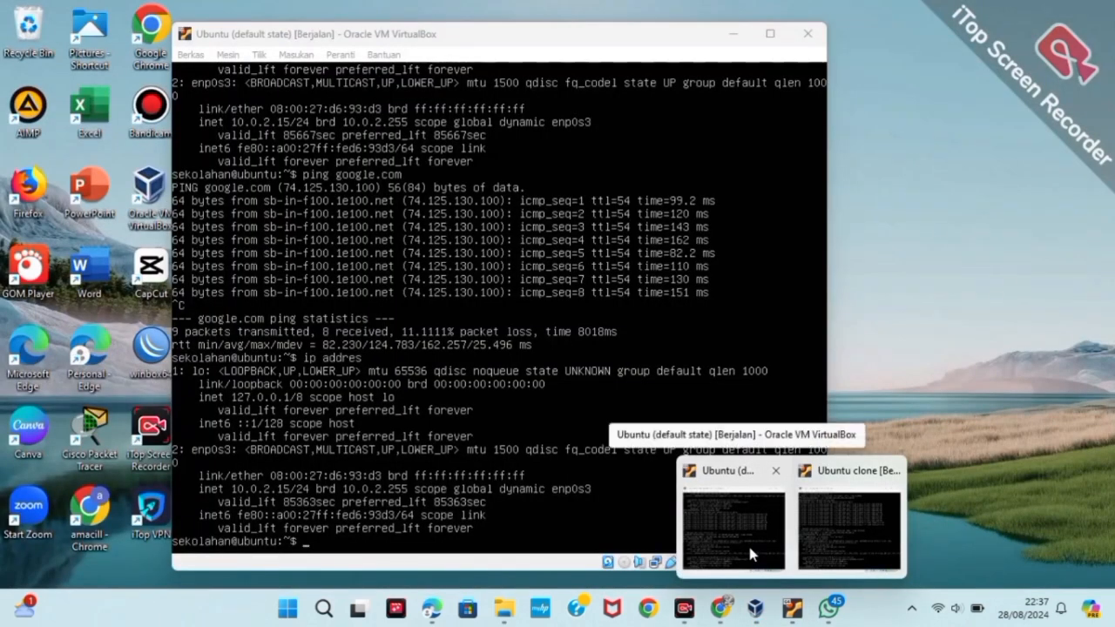
{"action": "left_click", "coordinate": [752, 554]}
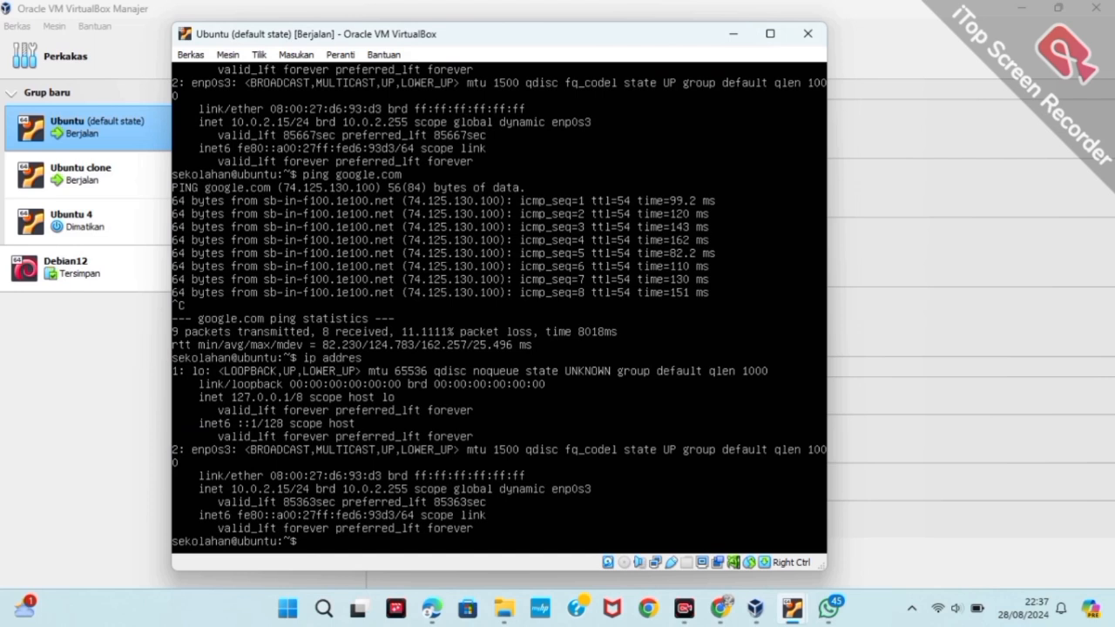
{"action": "type", "text": "ping google.com"}
{"action": "key", "text": "Return"}
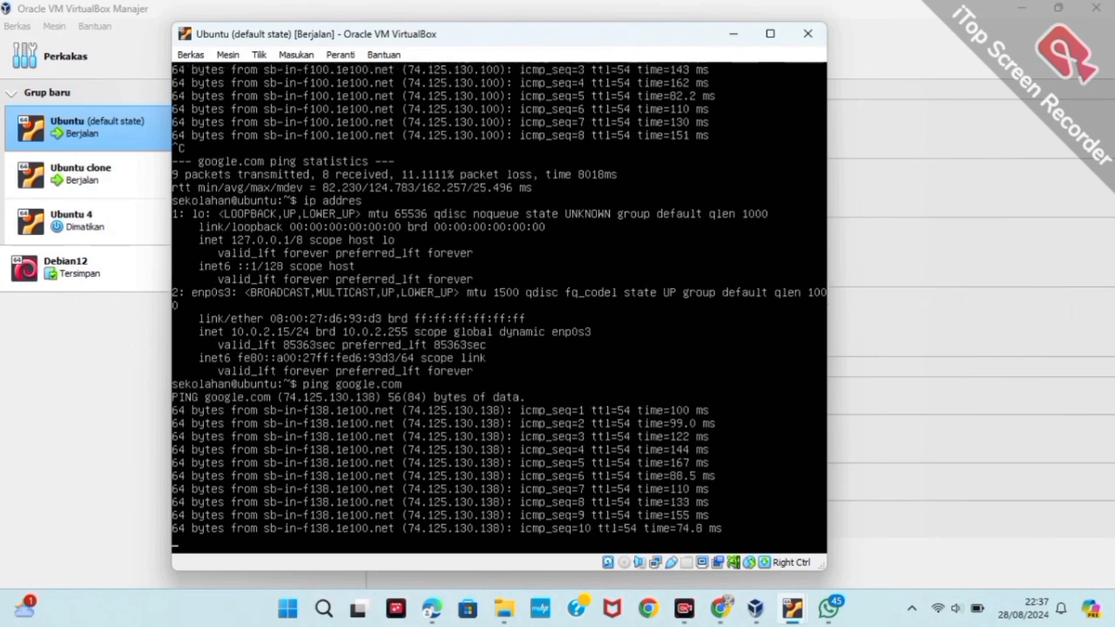
{"action": "key", "text": "ctrl+c"}
Switch to the Ubuntu clone console, ping google.com from there and stop the ping
{"action": "mouse_move", "coordinate": [788, 617]}
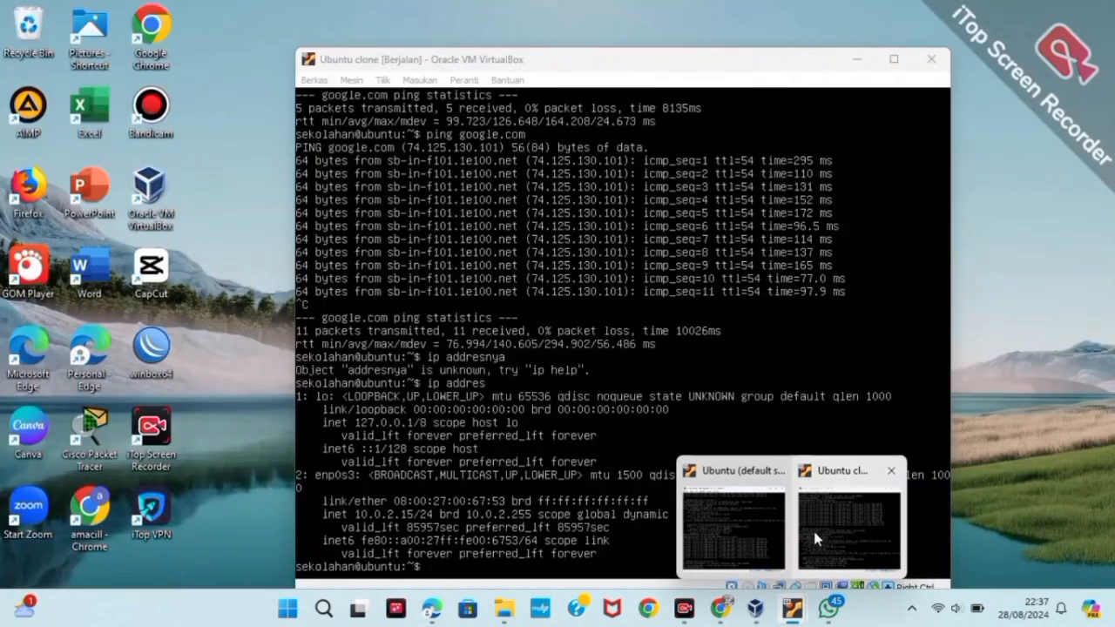
{"action": "left_click", "coordinate": [849, 531]}
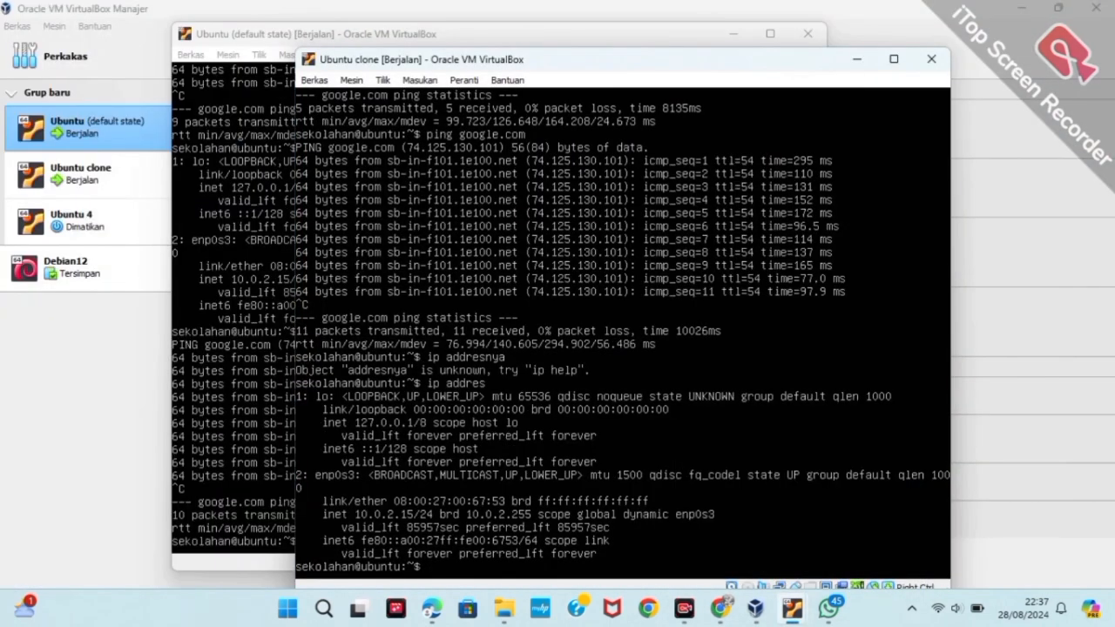
{"action": "type", "text": "ping google.com"}
{"action": "key", "text": "Return"}
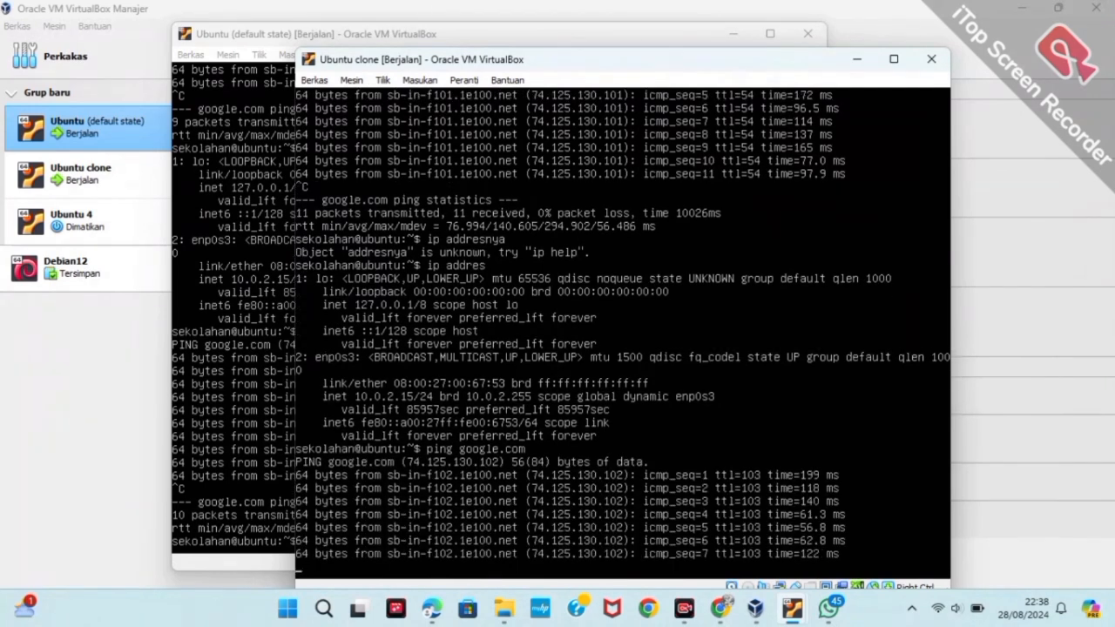
{"action": "key", "text": "ctrl+c"}
List the Ubuntu clone's network addresses with "ip addres" for comparison with the original machine
{"action": "type", "text": "c"}
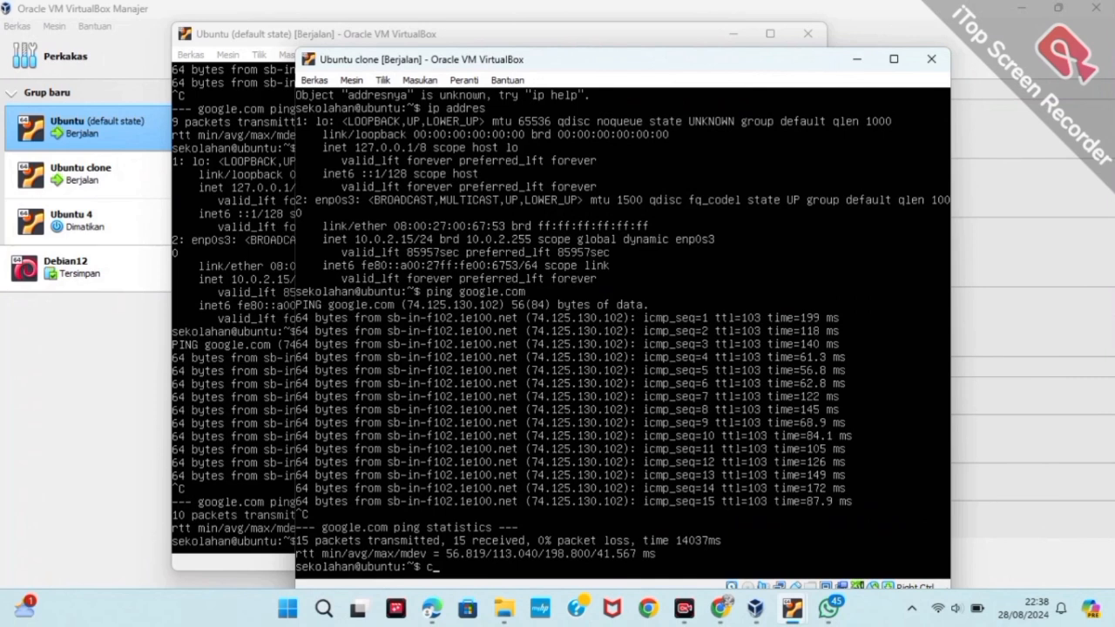
{"action": "key", "text": "BackSpace"}
{"action": "type", "text": "ip addres"}
{"action": "key", "text": "Return"}
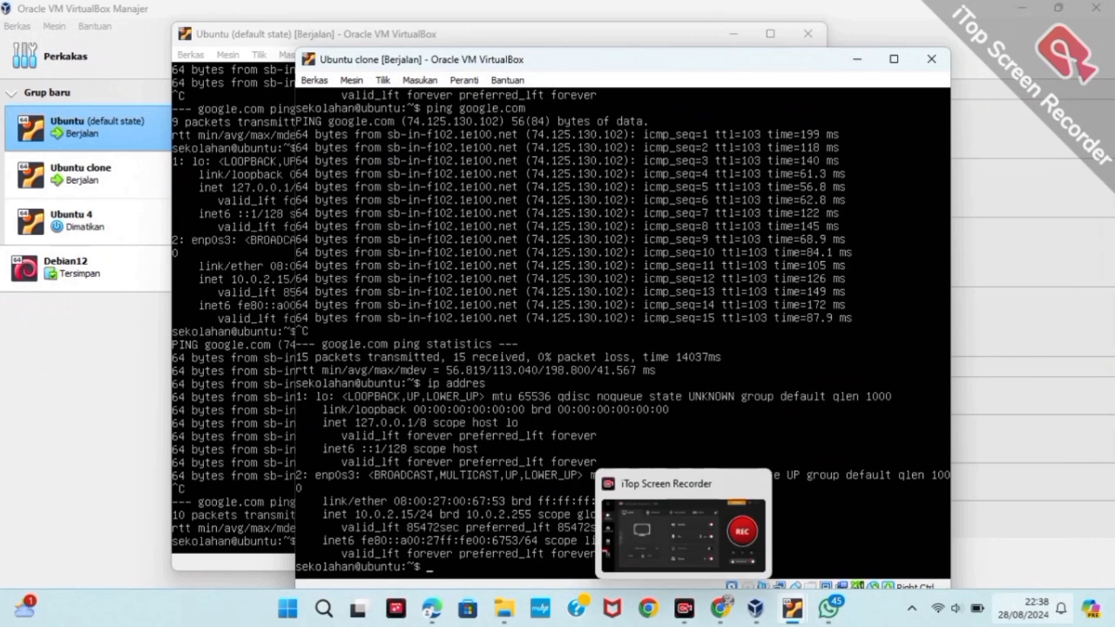
{"action": "mouse_move", "coordinate": [795, 612]}
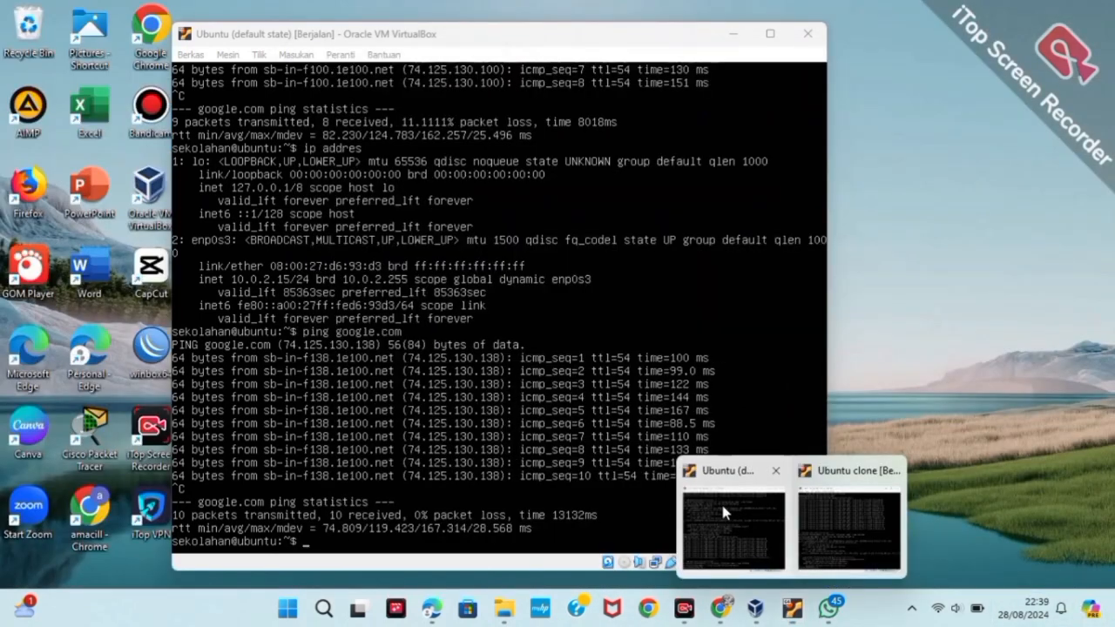
Switch to the Ubuntu (default state) console and list its network addresses with "ip addres"
{"action": "left_click", "coordinate": [721, 501]}
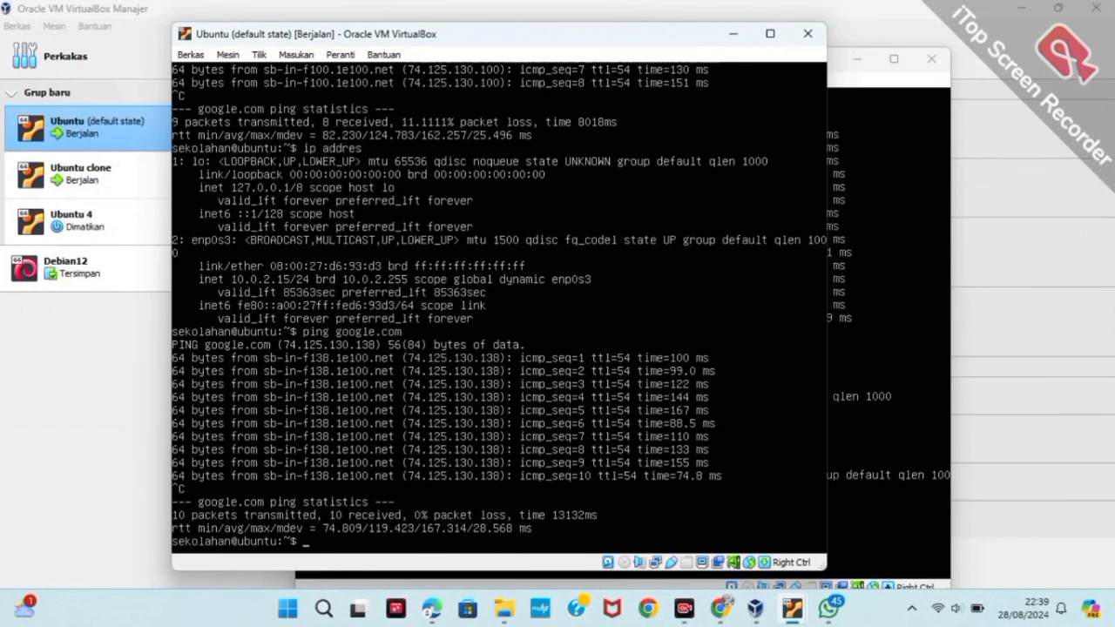
{"action": "type", "text": "ip addres"}
{"action": "key", "text": "Return"}
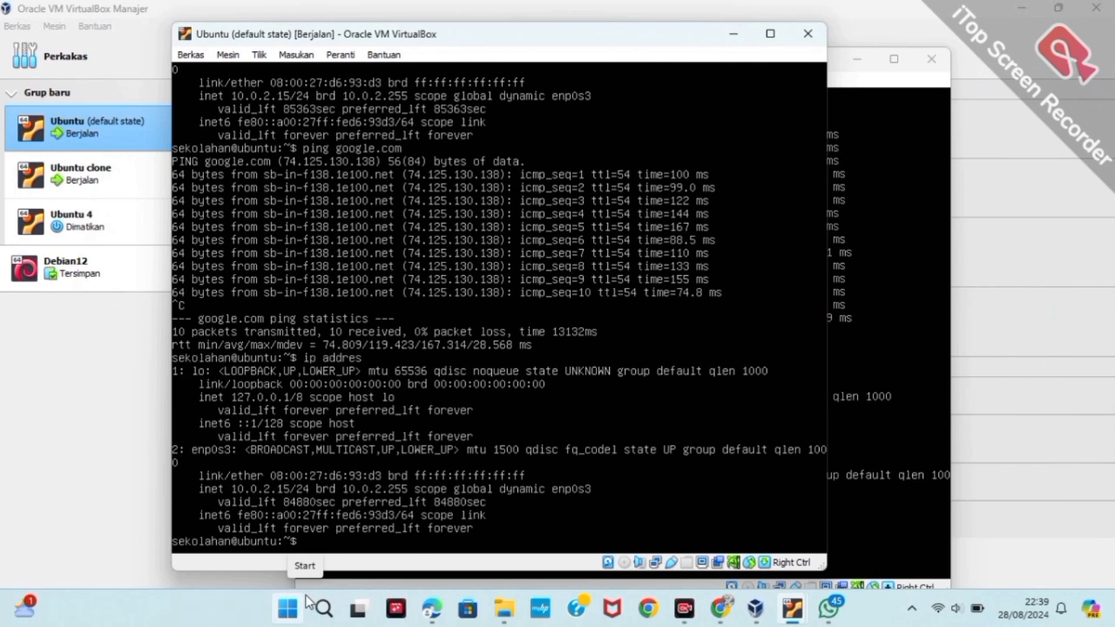
Switch to Chrome and examine the "Hiden Interface" label and the Host OS links in the "Mode NAT" diagram
{"action": "left_click", "coordinate": [719, 608]}
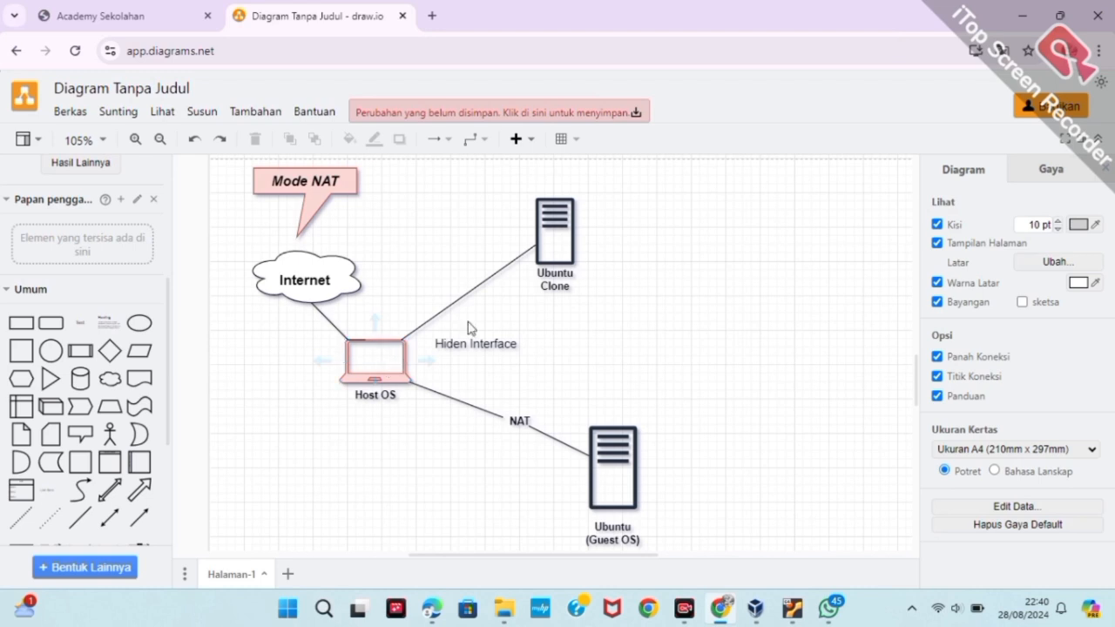
{"action": "left_click", "coordinate": [475, 345]}
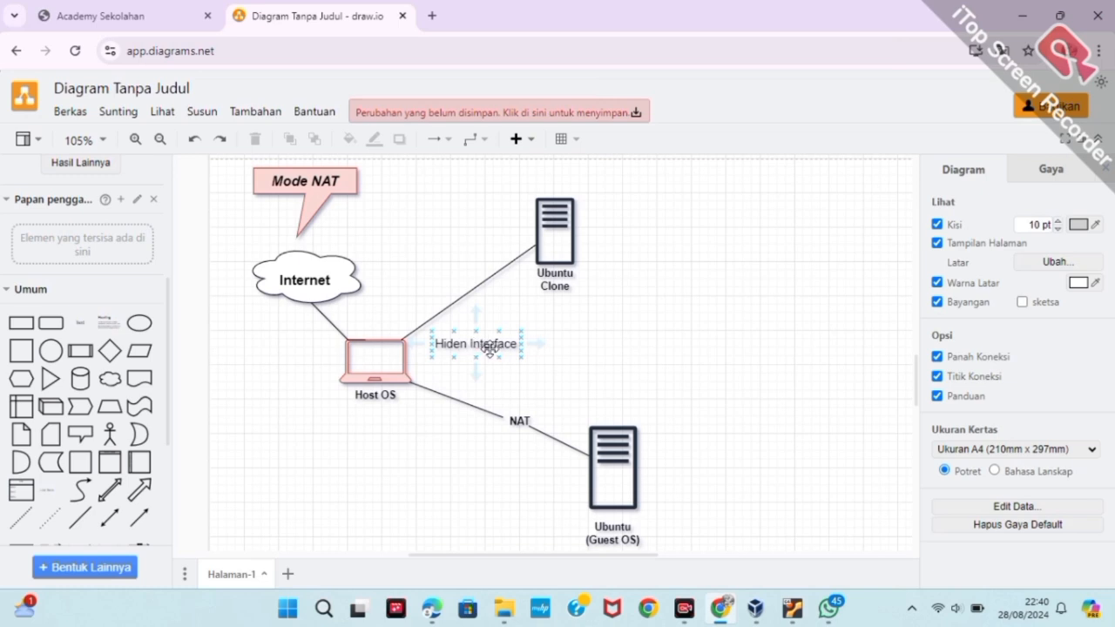
{"action": "left_click", "coordinate": [448, 372]}
{"action": "left_click", "coordinate": [376, 396]}
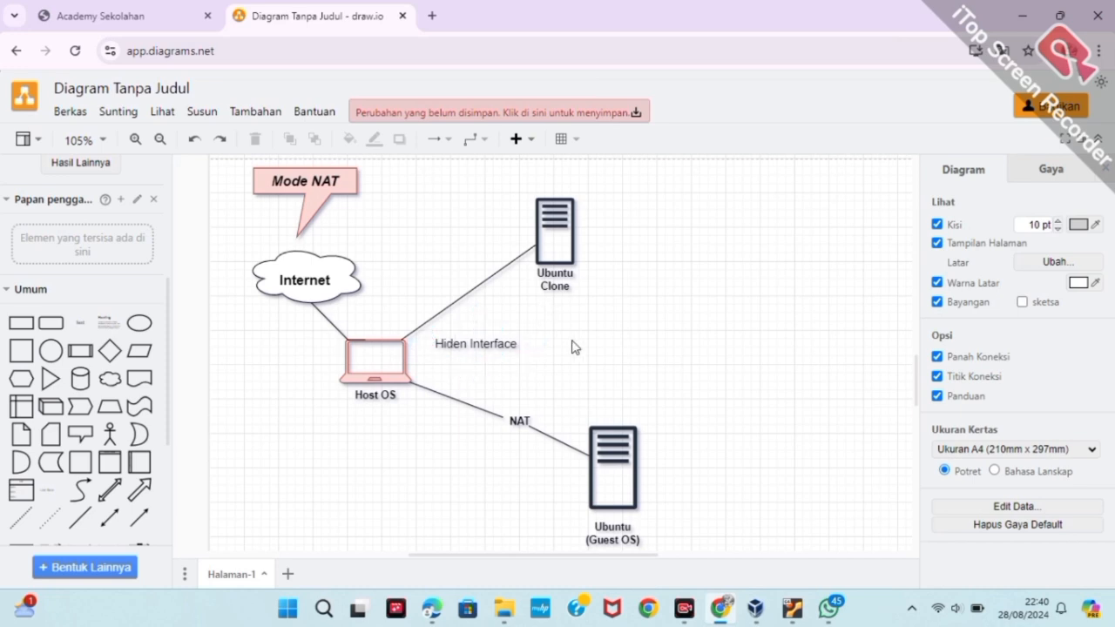
{"action": "left_click", "coordinate": [501, 334]}
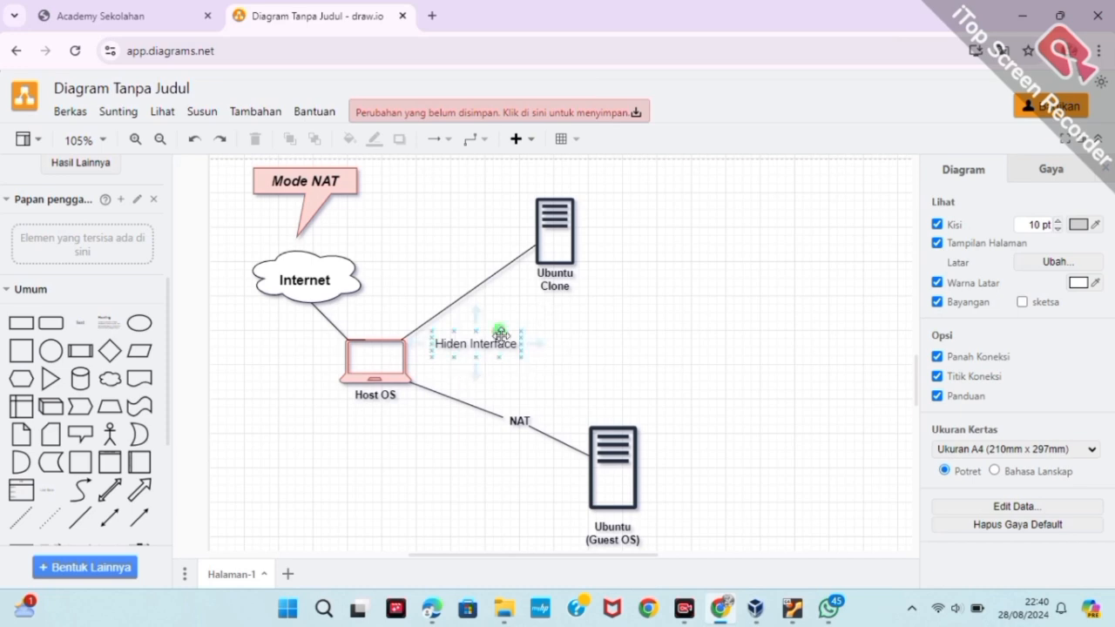